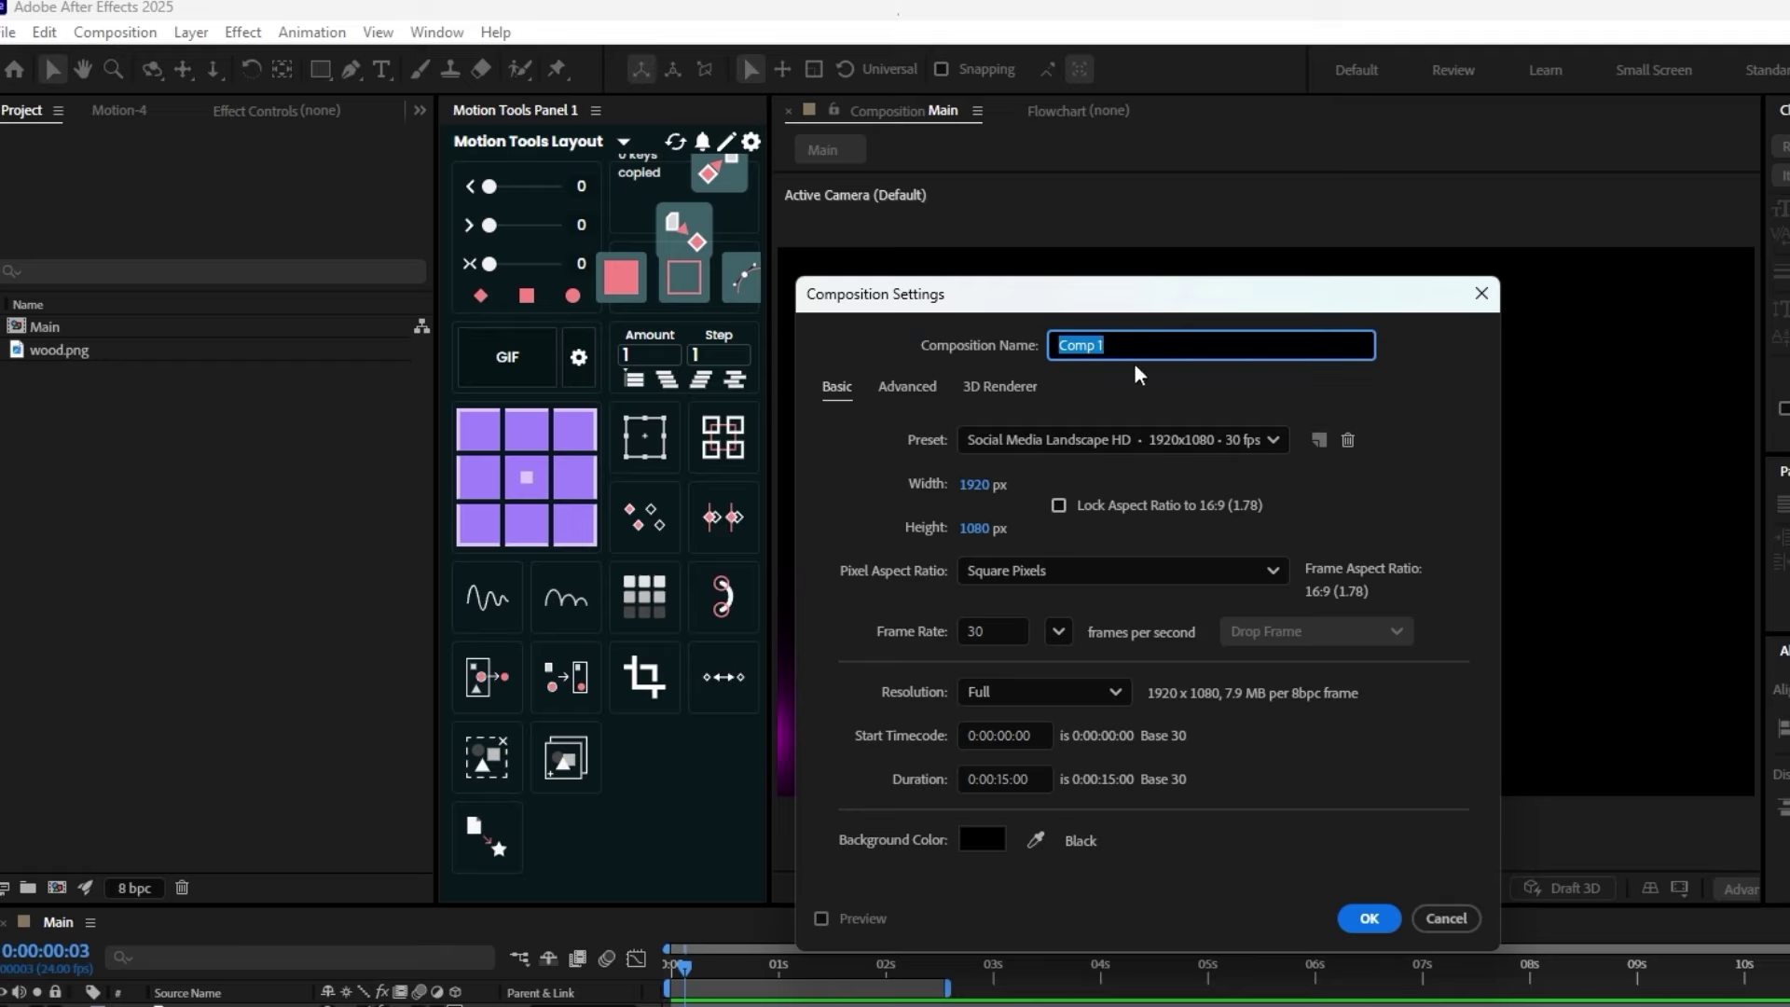
Create the new 1920x1080, 30 fps composition under the name "Echo Effect"
{"action": "type", "text": "Echo Effect"}
{"action": "key", "text": "Tab"}
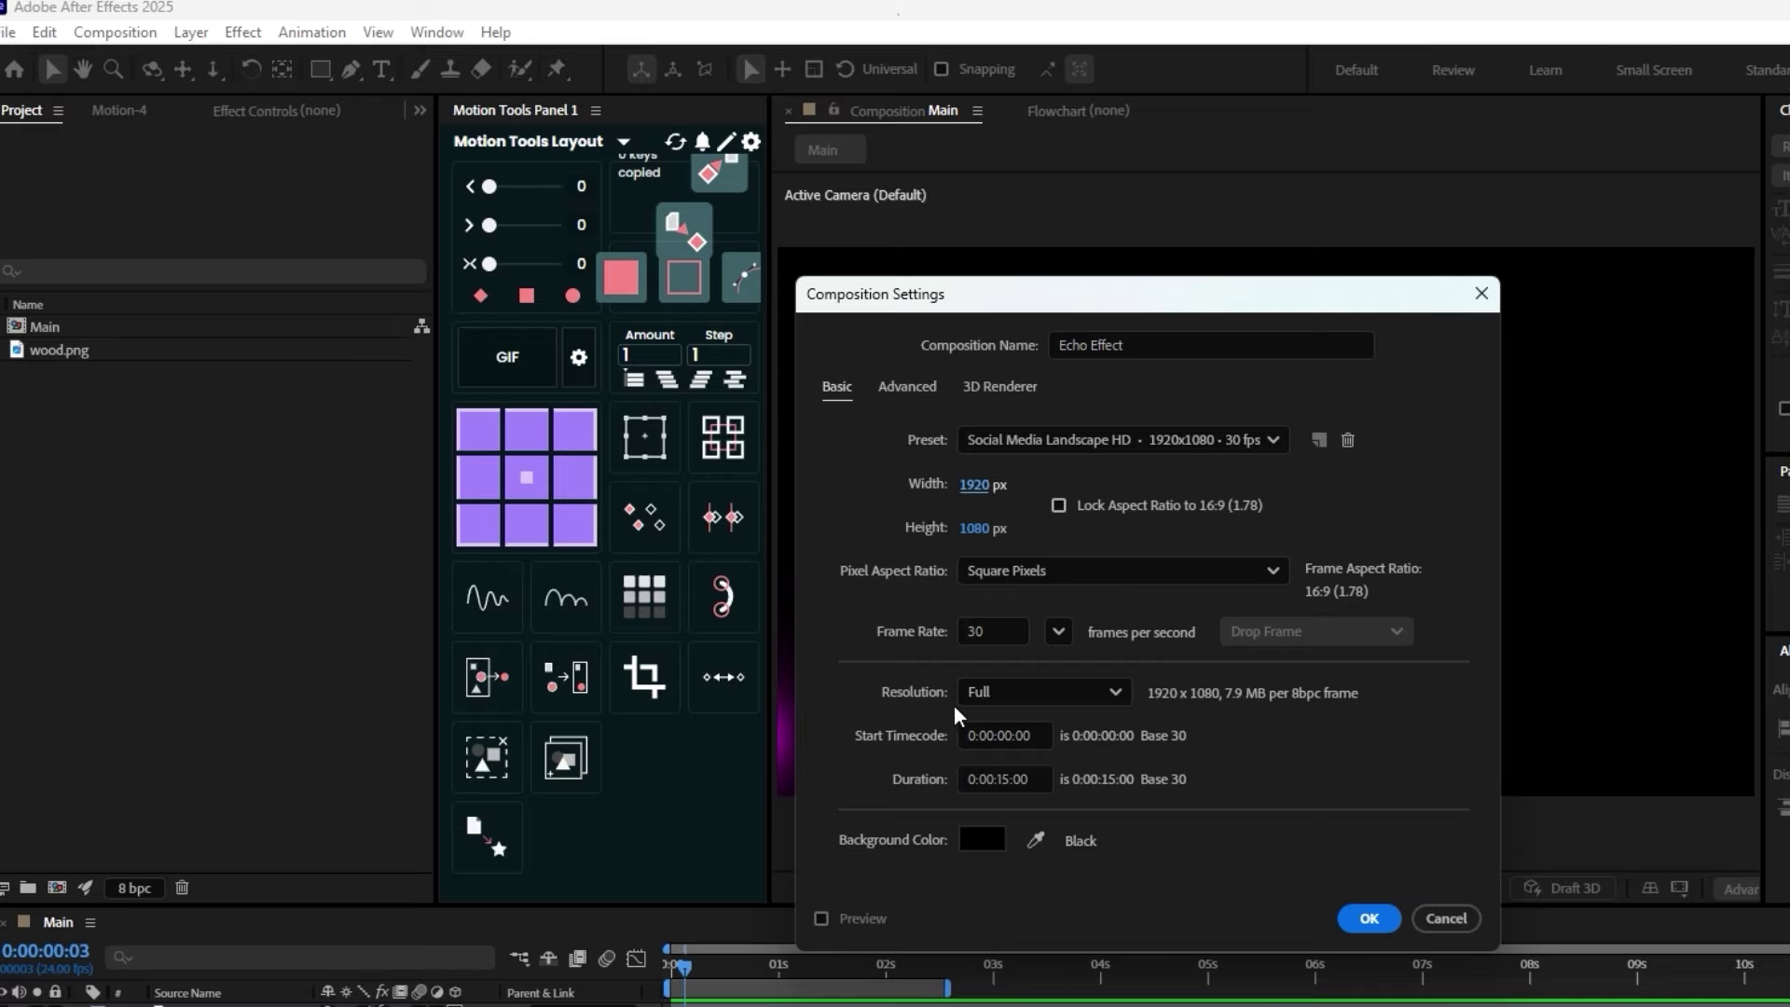
{"action": "left_click", "coordinate": [1373, 911]}
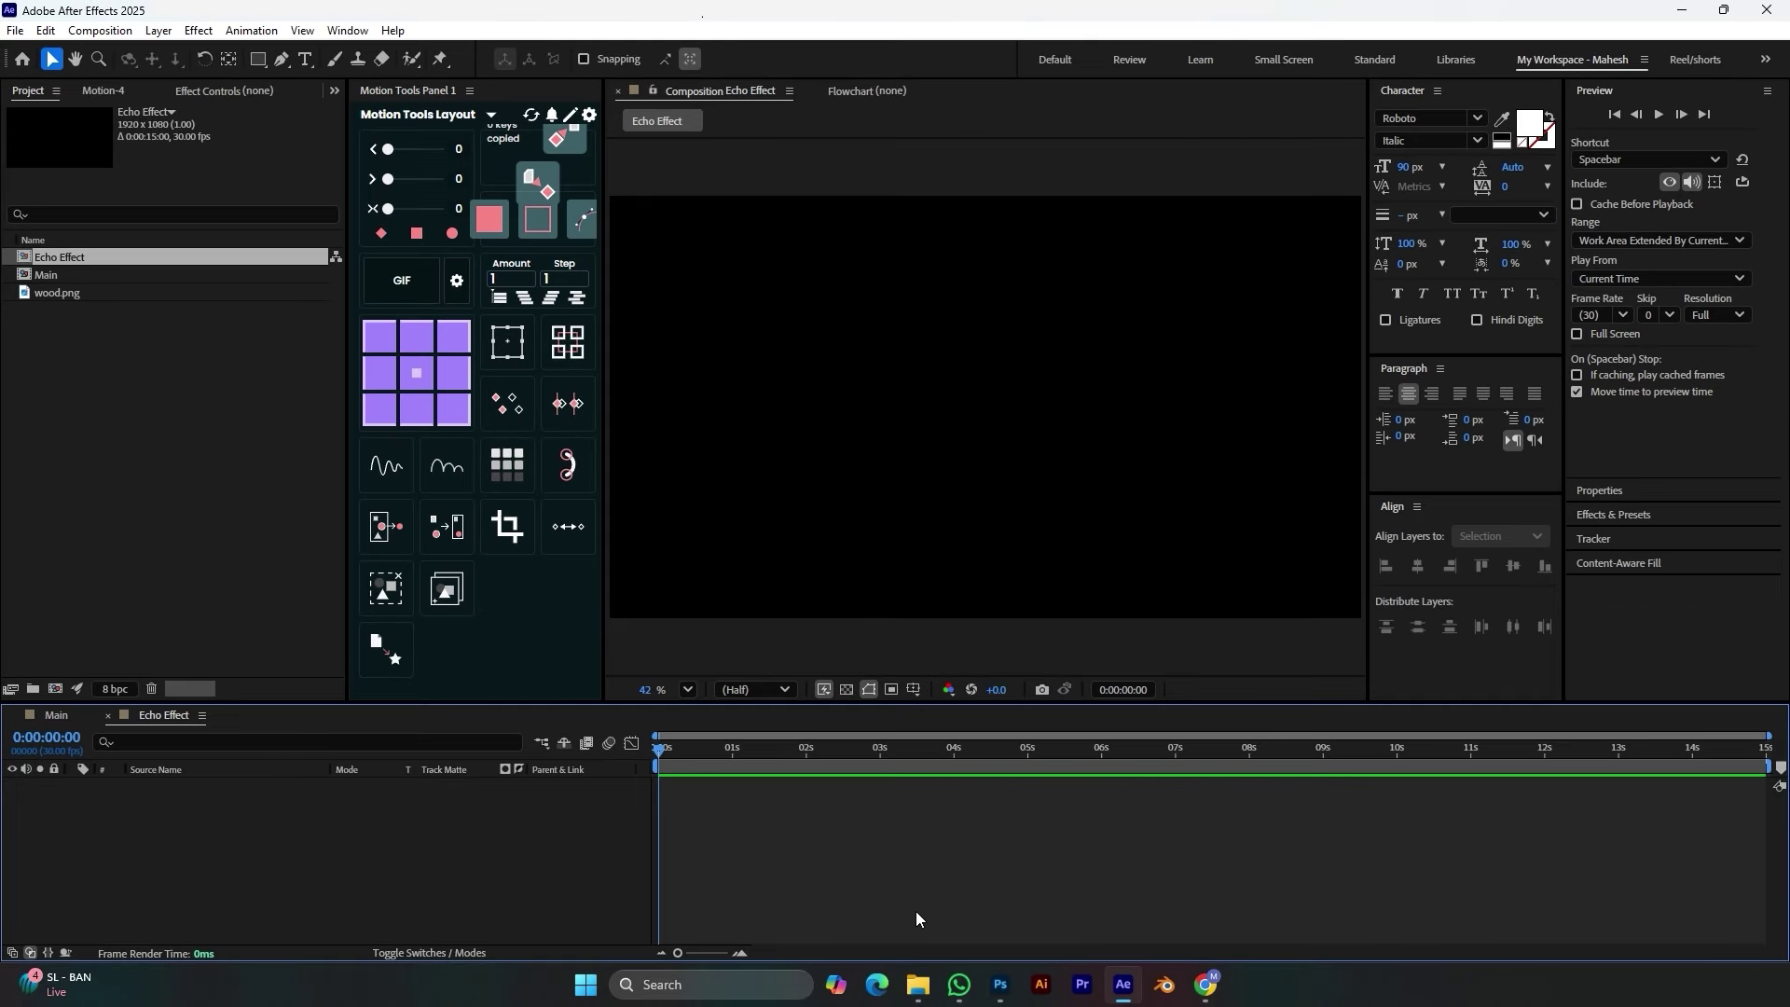
Import wood.png from the file explorer into the timeline and lower the pole until its base meets the frame's bottom edge
{"action": "left_click", "coordinate": [919, 984]}
{"action": "left_click_drag", "start_coordinate": [680, 344], "coordinate": [140, 816]}
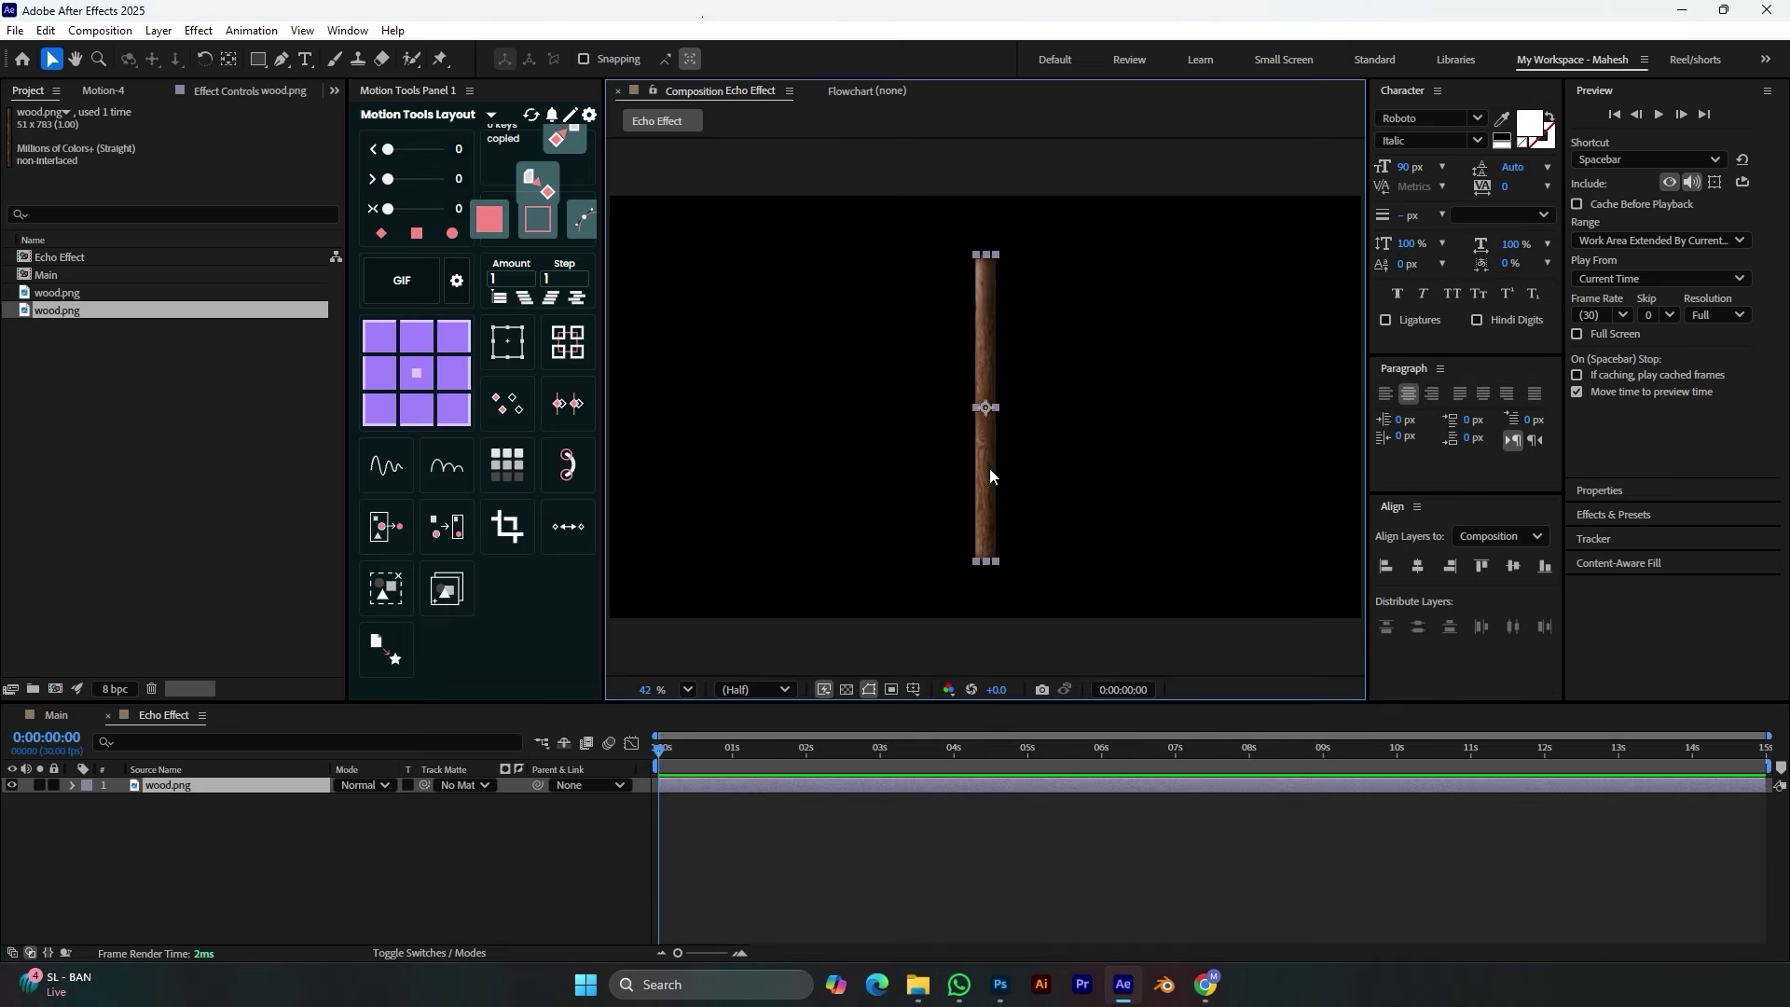
{"action": "left_click_drag", "start_coordinate": [990, 475], "coordinate": [997, 533]}
Scale the wood.png layer to 112%
{"action": "key", "text": "s"}
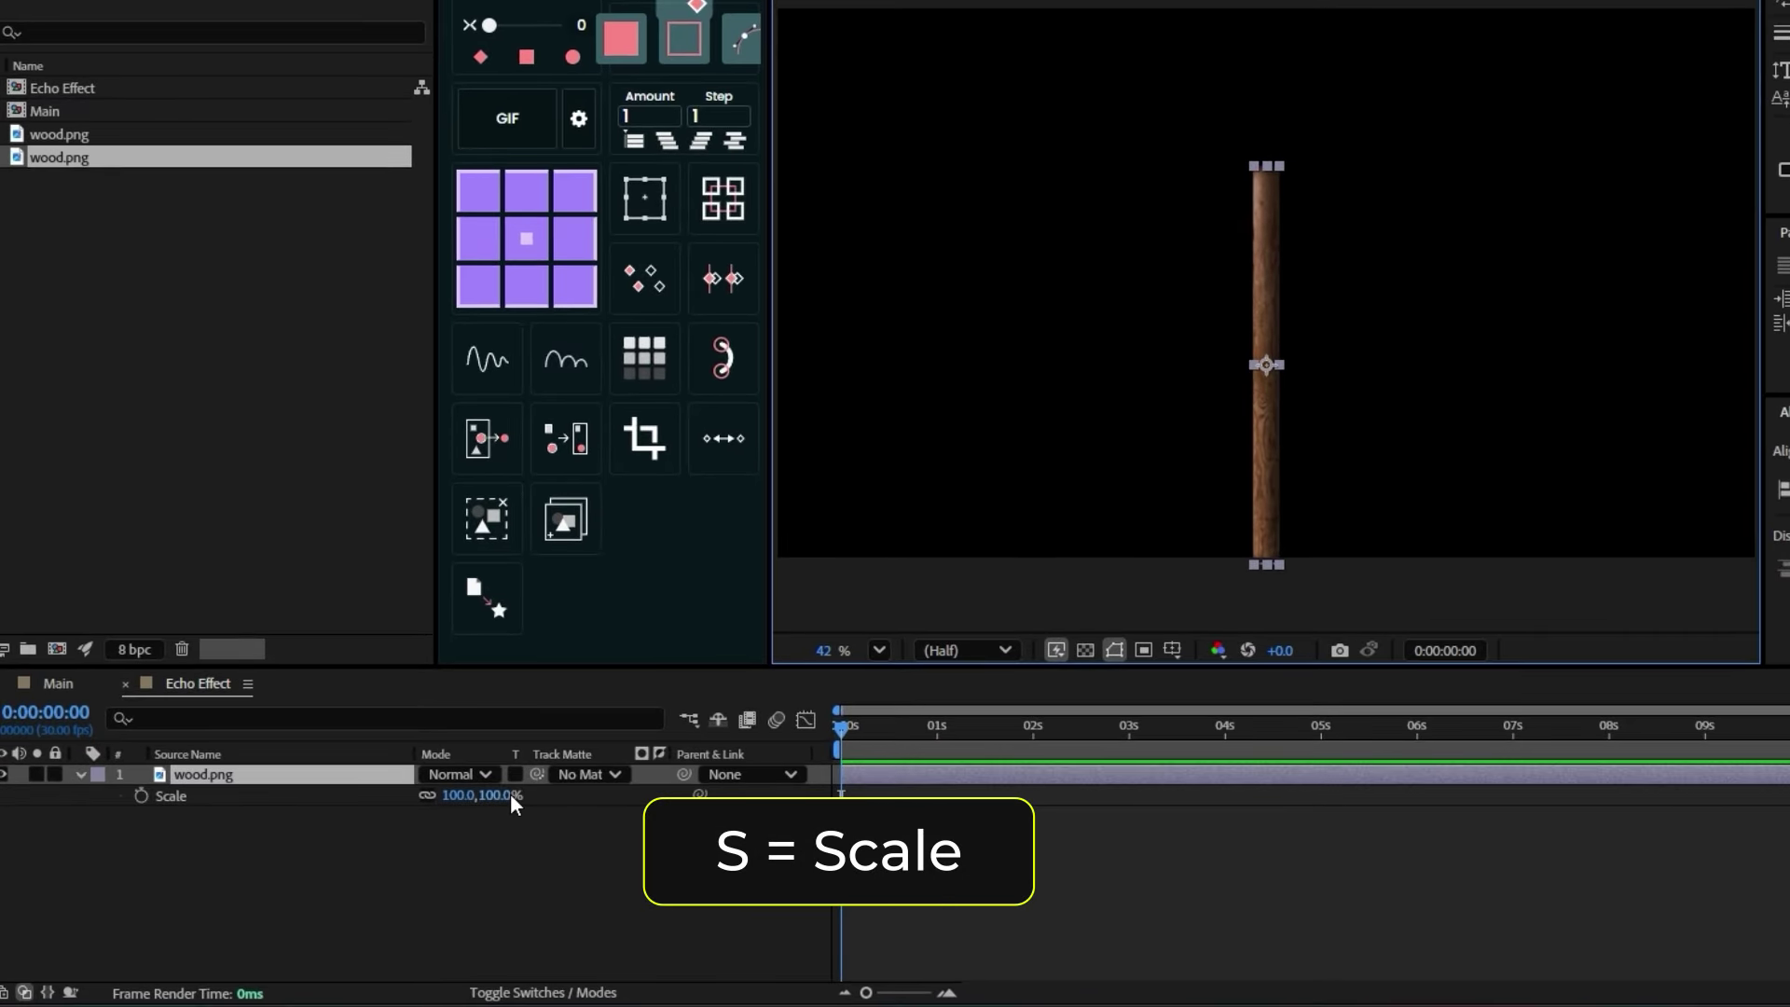
{"action": "left_click_drag", "start_coordinate": [515, 791], "coordinate": [519, 796]}
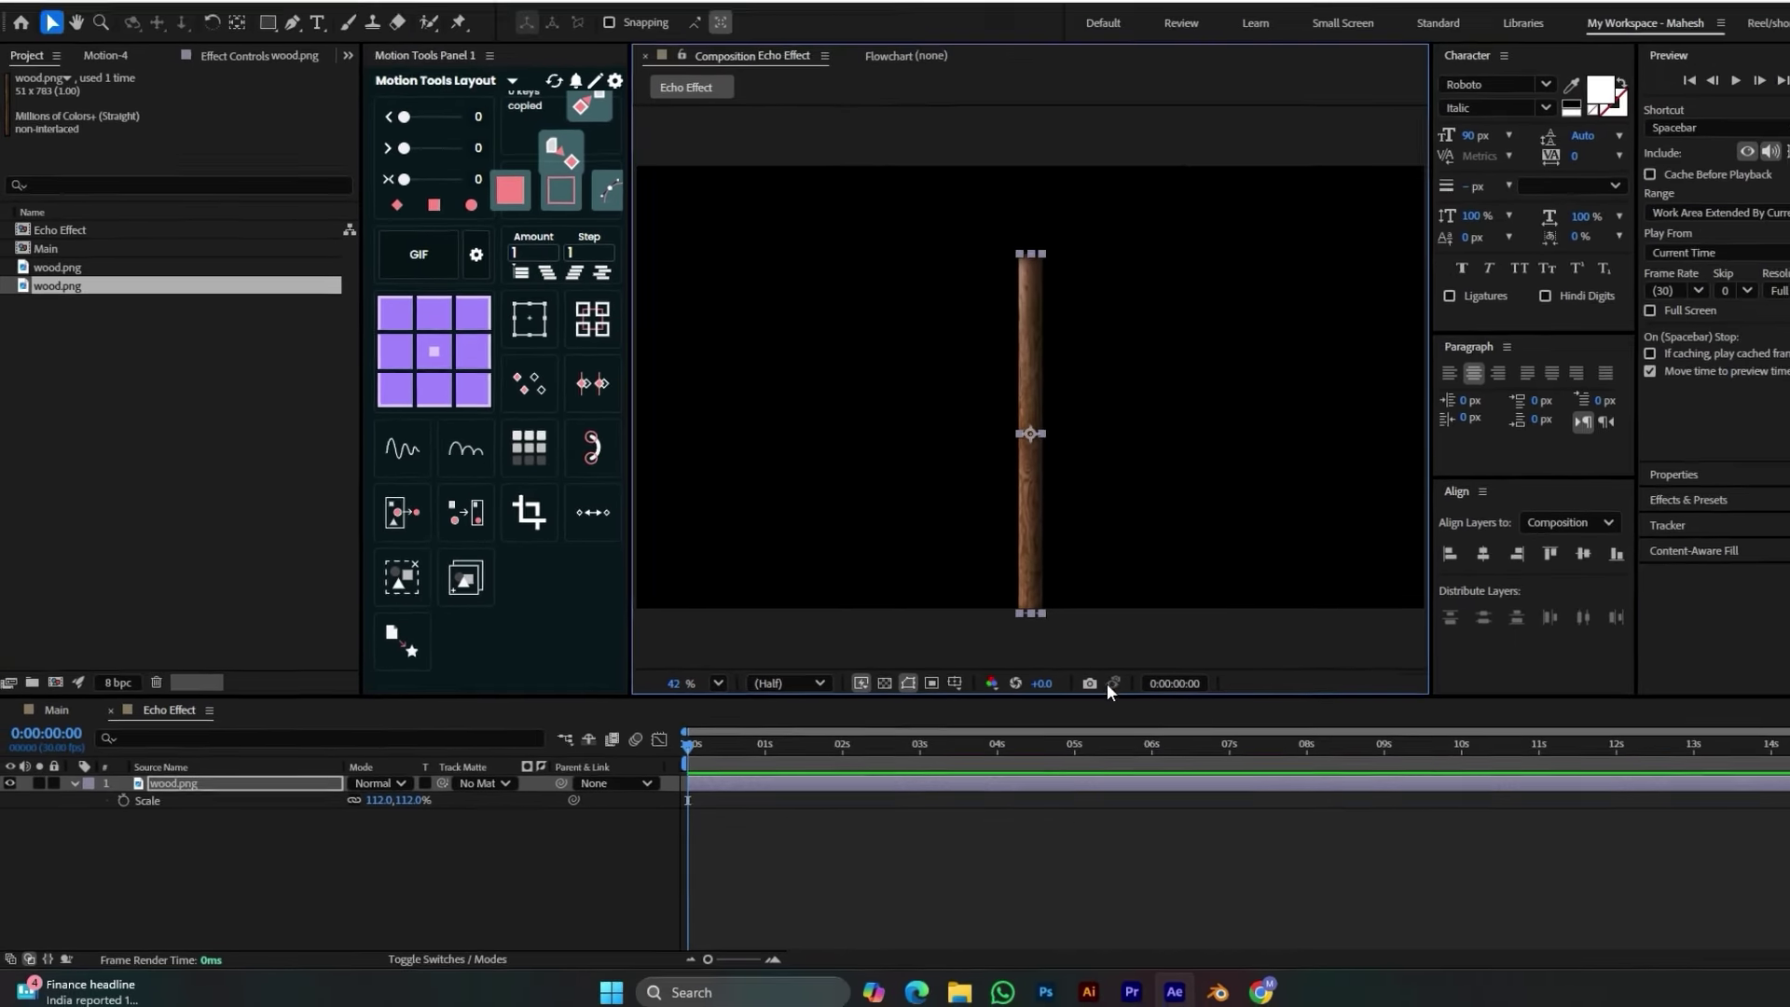
{"action": "left_click", "coordinate": [1258, 891]}
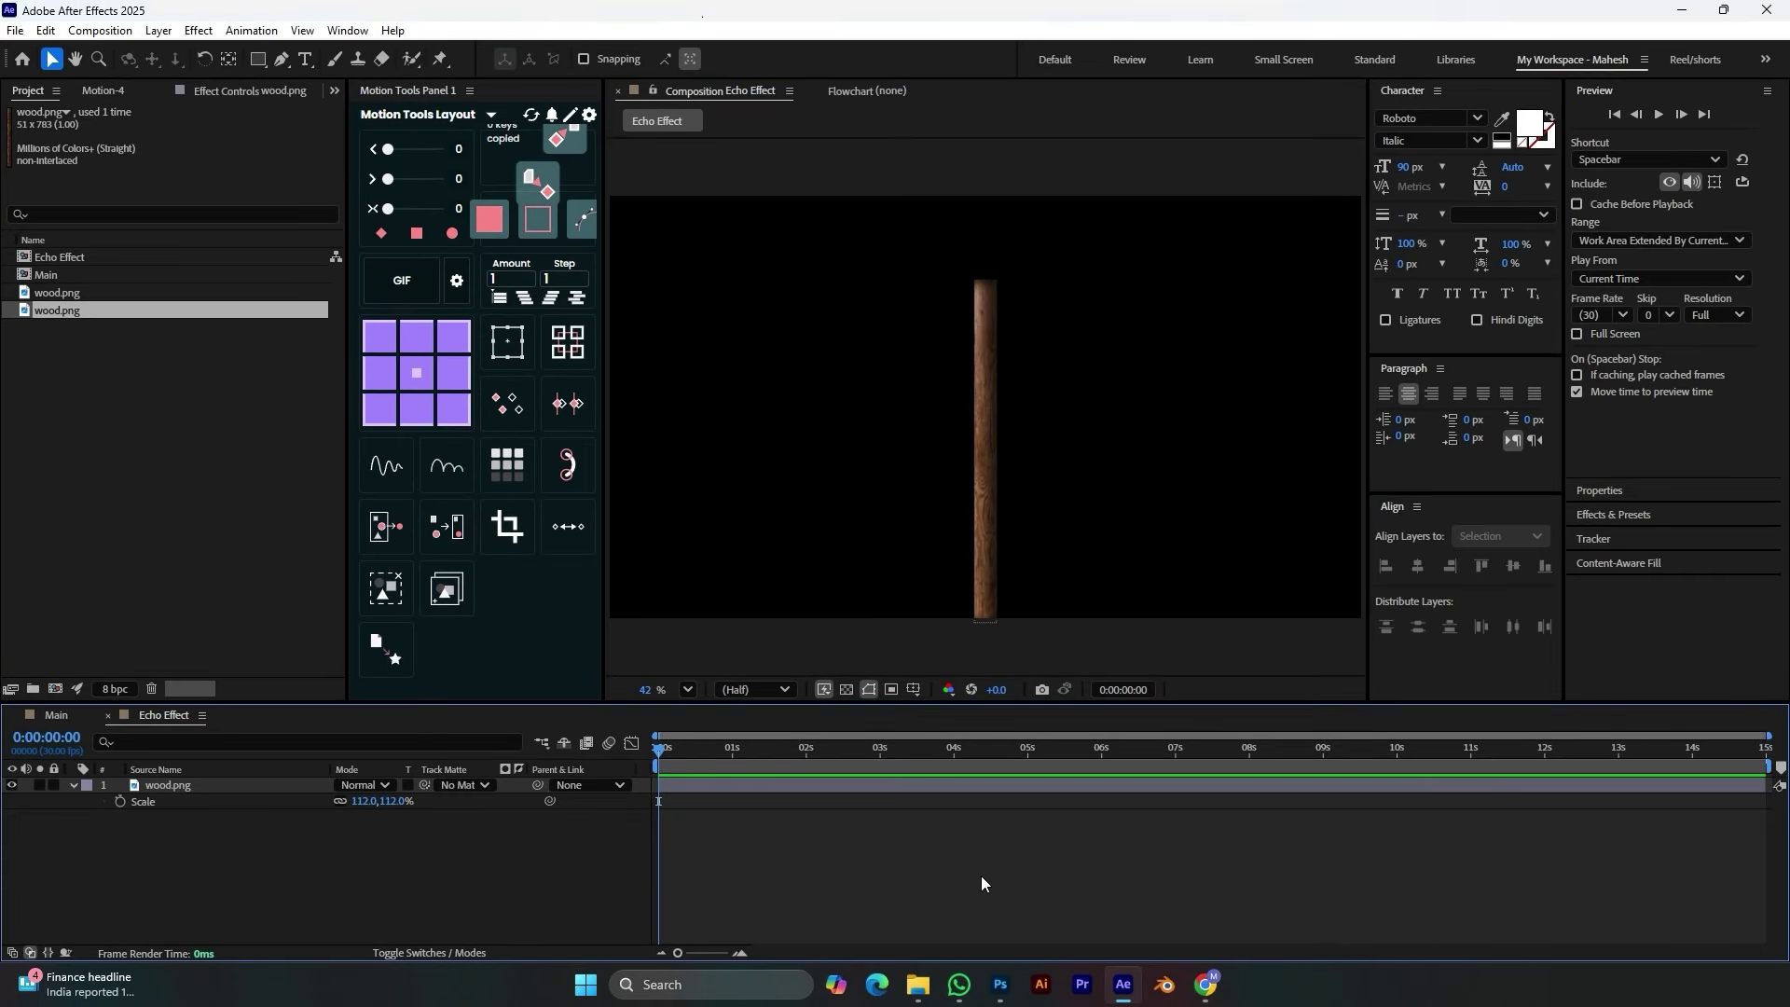
Choose the Ellipse tool and set the shape fill colour to bright magenta
{"action": "left_click", "coordinate": [257, 65]}
{"action": "left_click", "coordinate": [317, 99]}
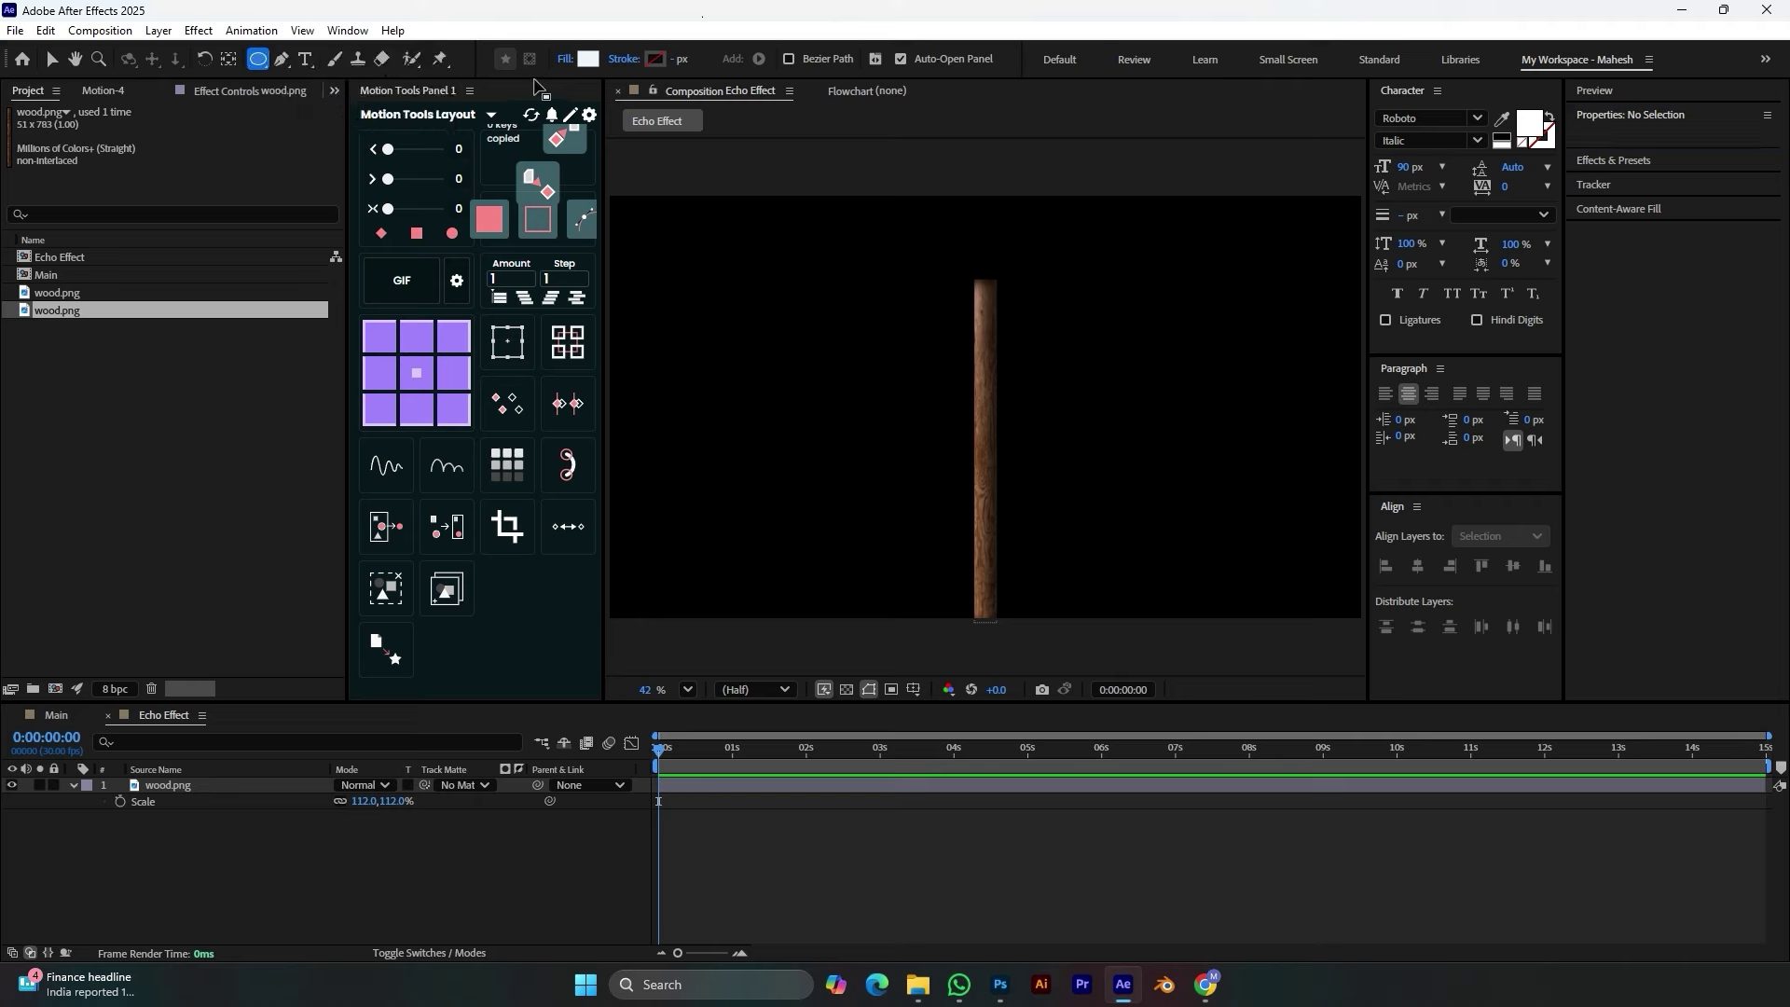
{"action": "left_click", "coordinate": [588, 58]}
{"action": "left_click", "coordinate": [944, 437]}
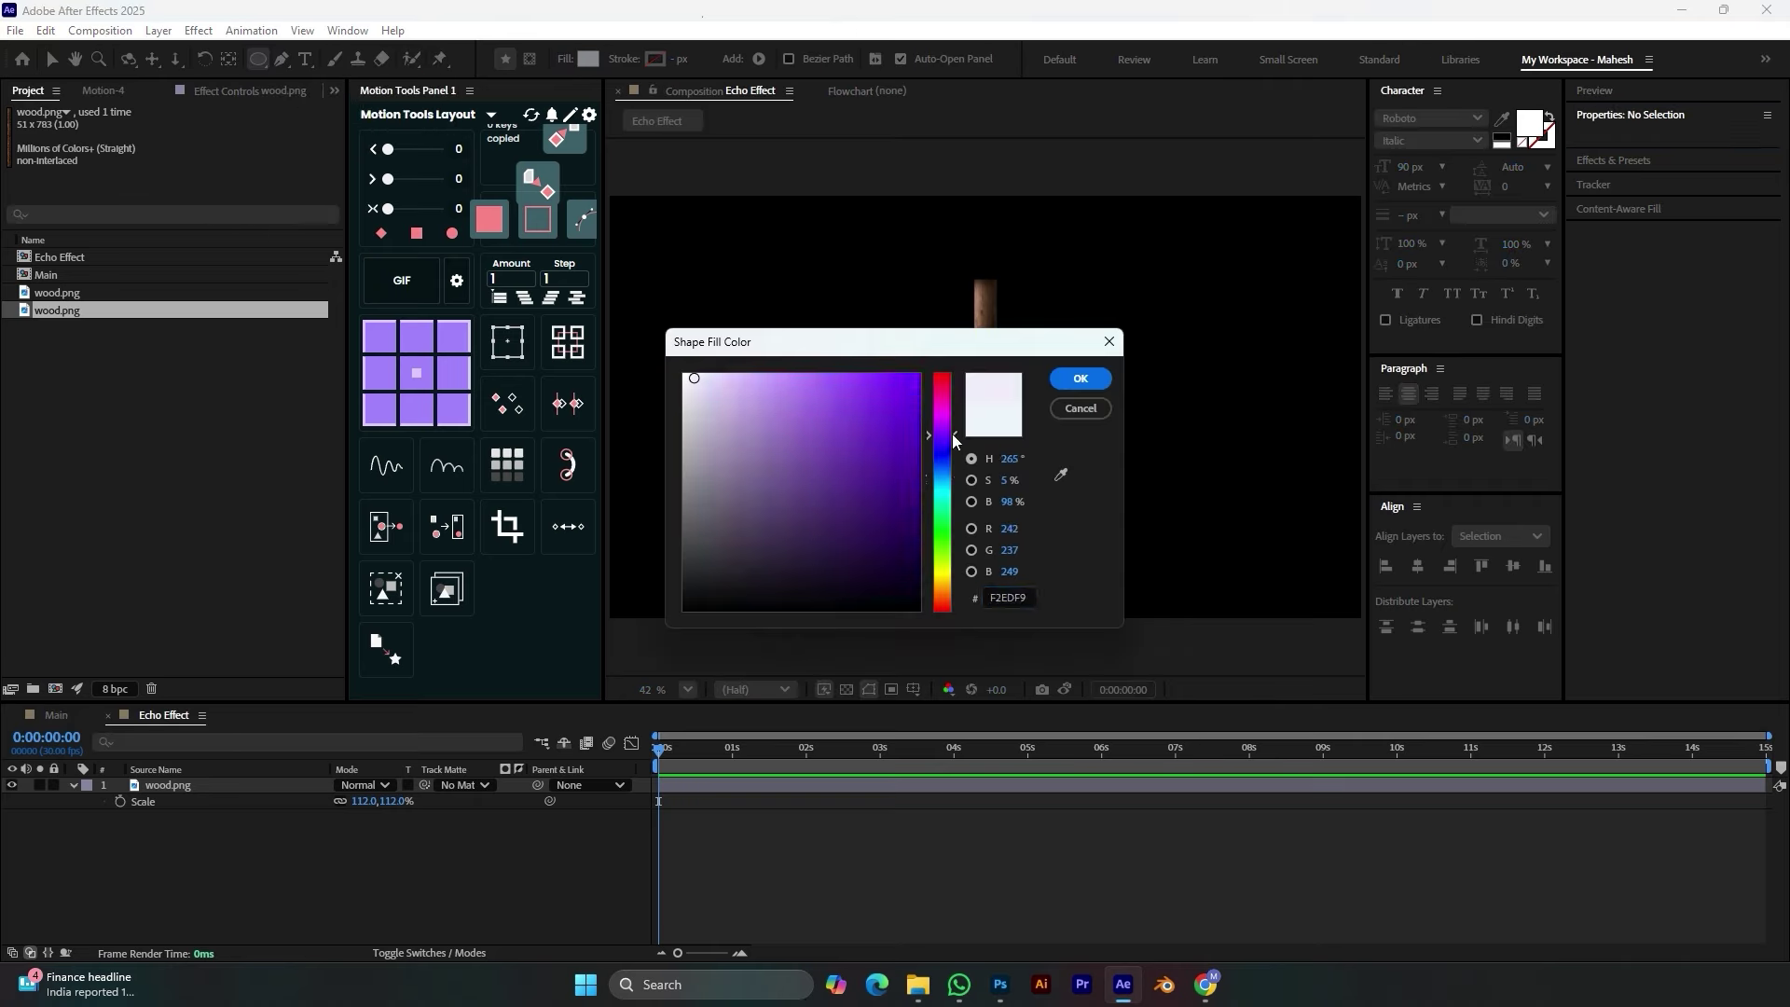
{"action": "left_click_drag", "start_coordinate": [954, 441], "coordinate": [954, 411]}
{"action": "left_click", "coordinate": [921, 387]}
{"action": "left_click", "coordinate": [1072, 379]}
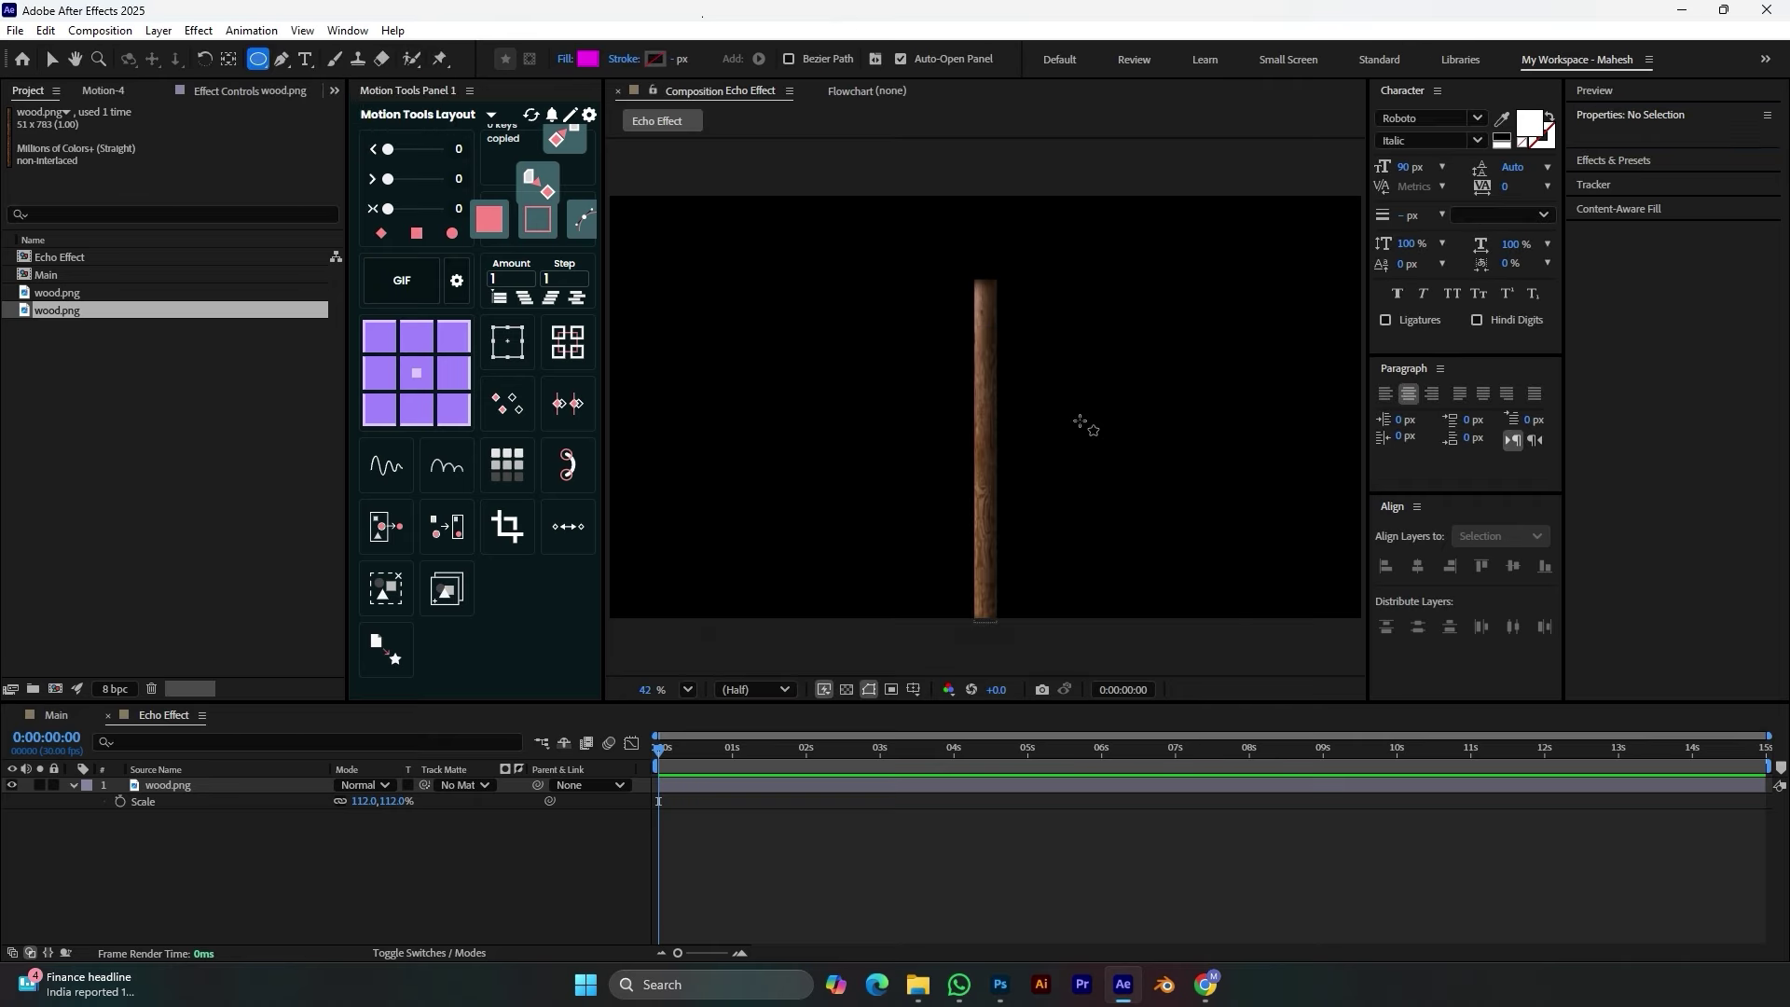
Draw a circle about 52 px wide in the lower-left area of the frame and centre its anchor point
{"action": "left_click_drag", "start_coordinate": [726, 517], "coordinate": [755, 545]}
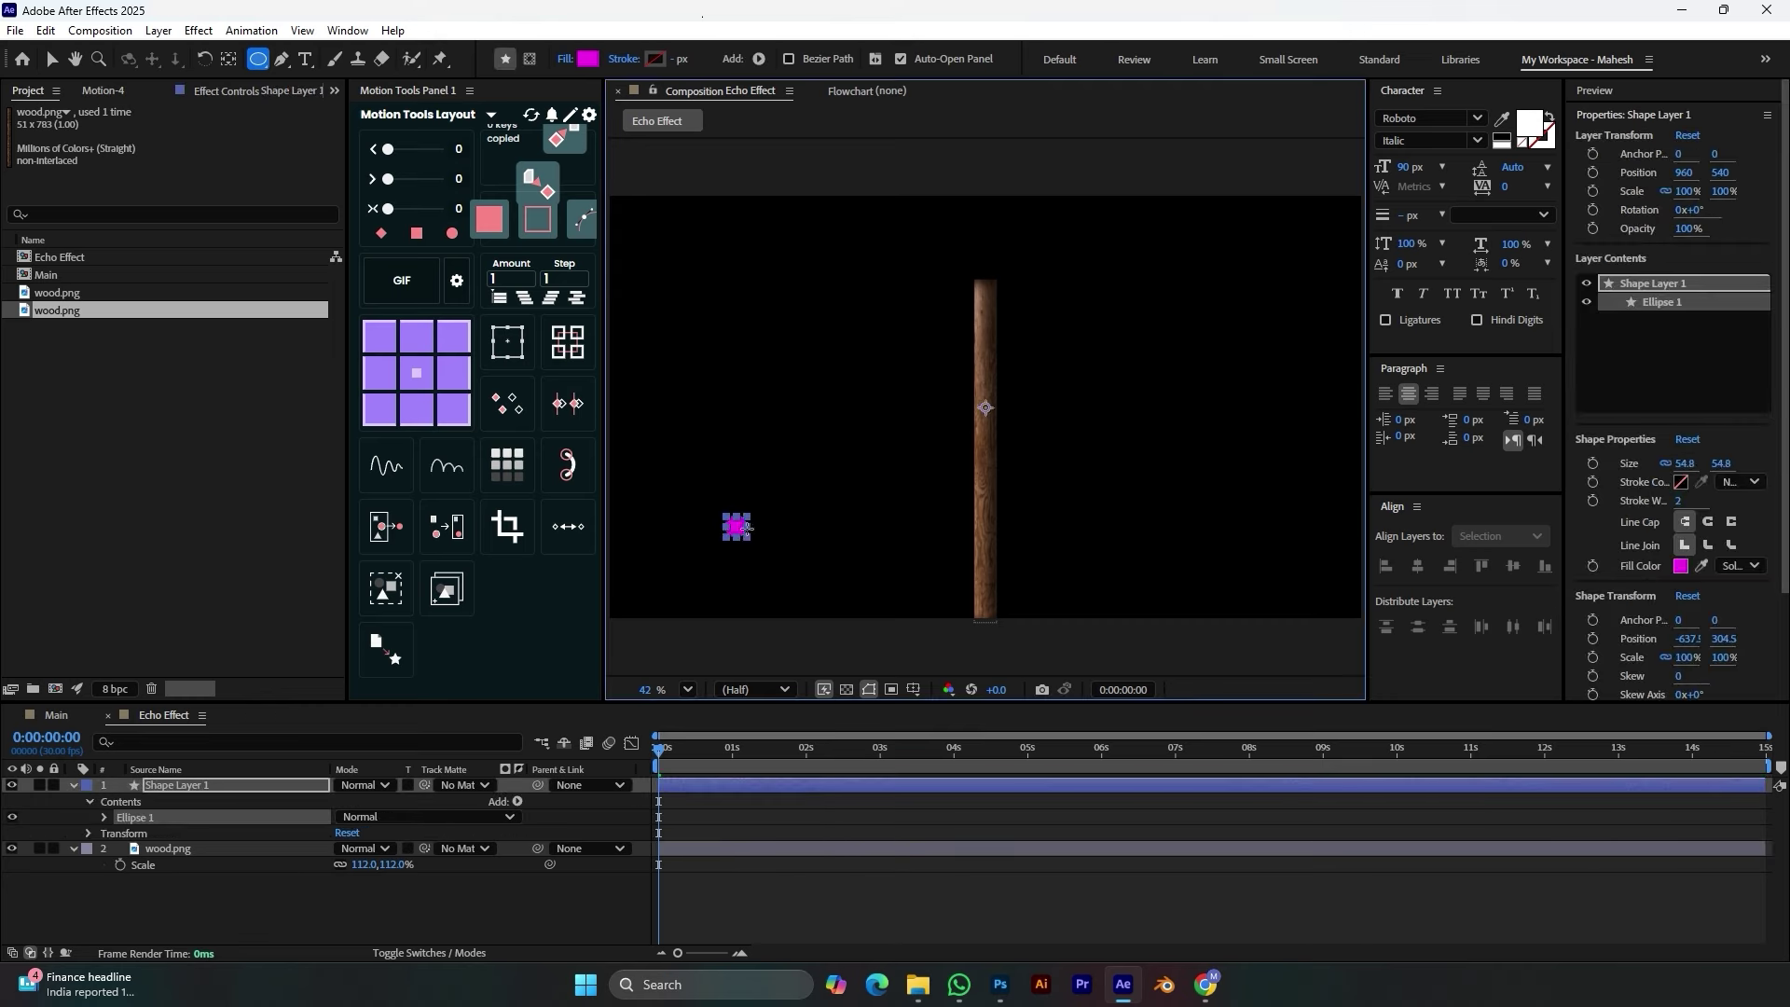
{"action": "left_click", "coordinate": [417, 373]}
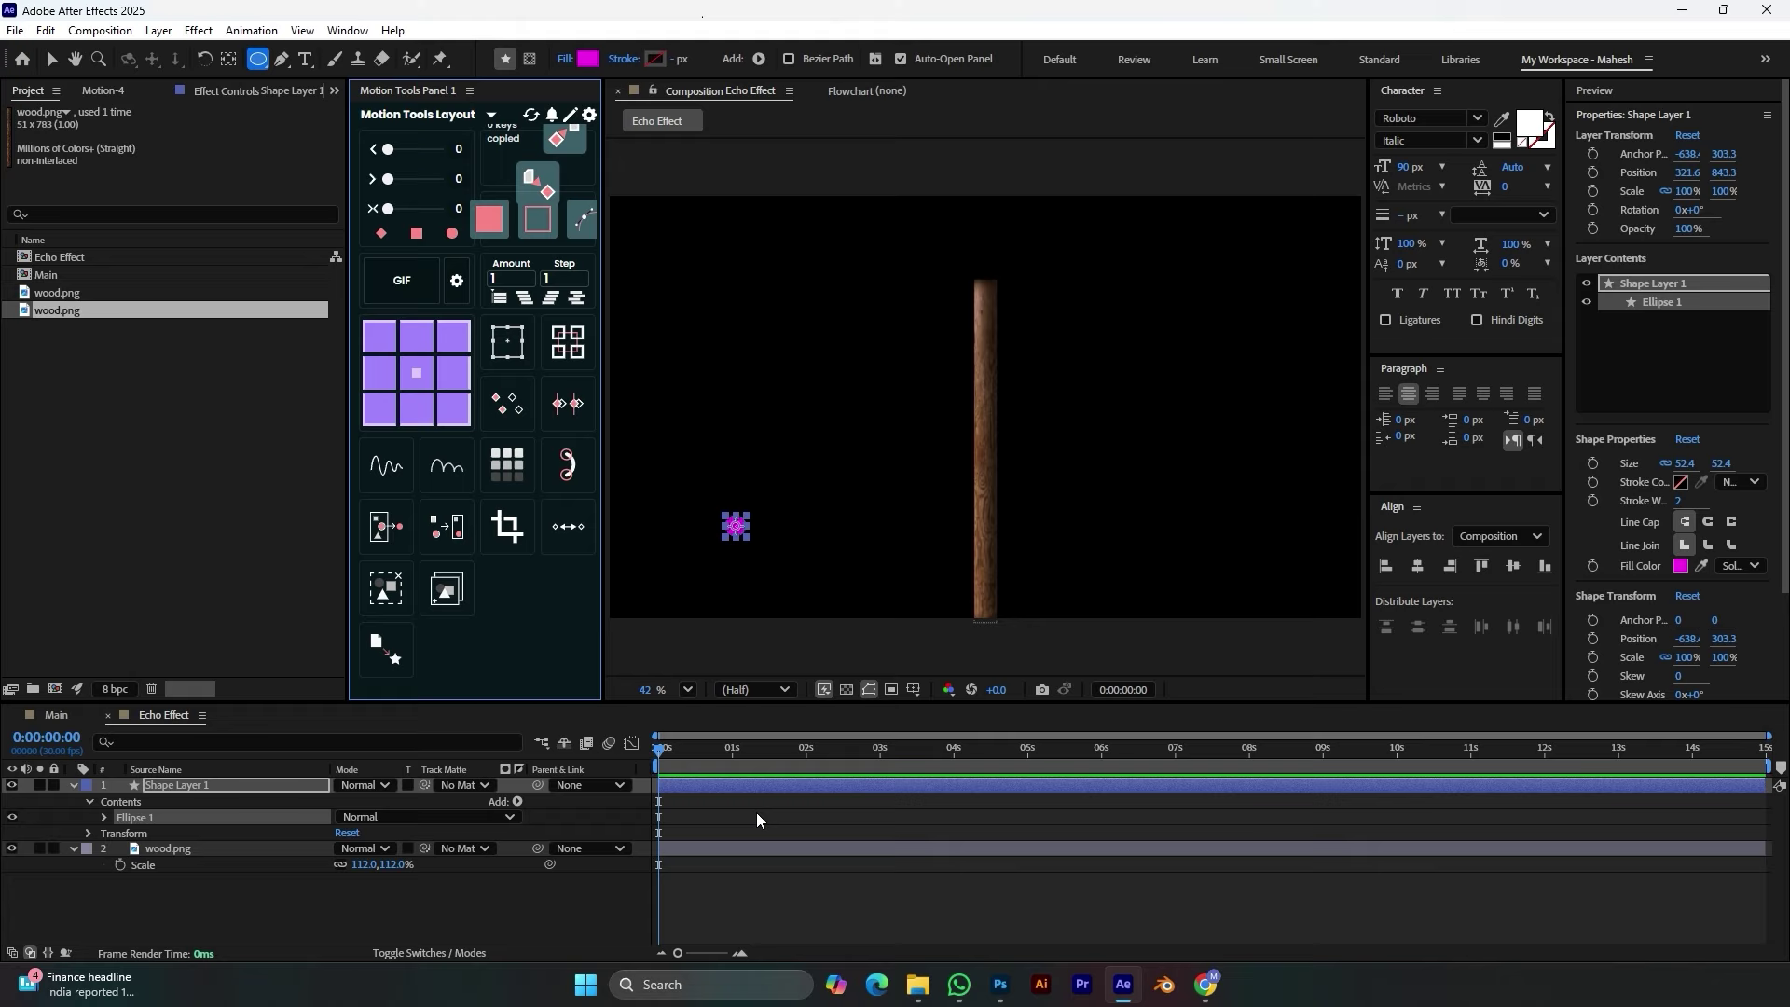
{"action": "left_click", "coordinate": [735, 879]}
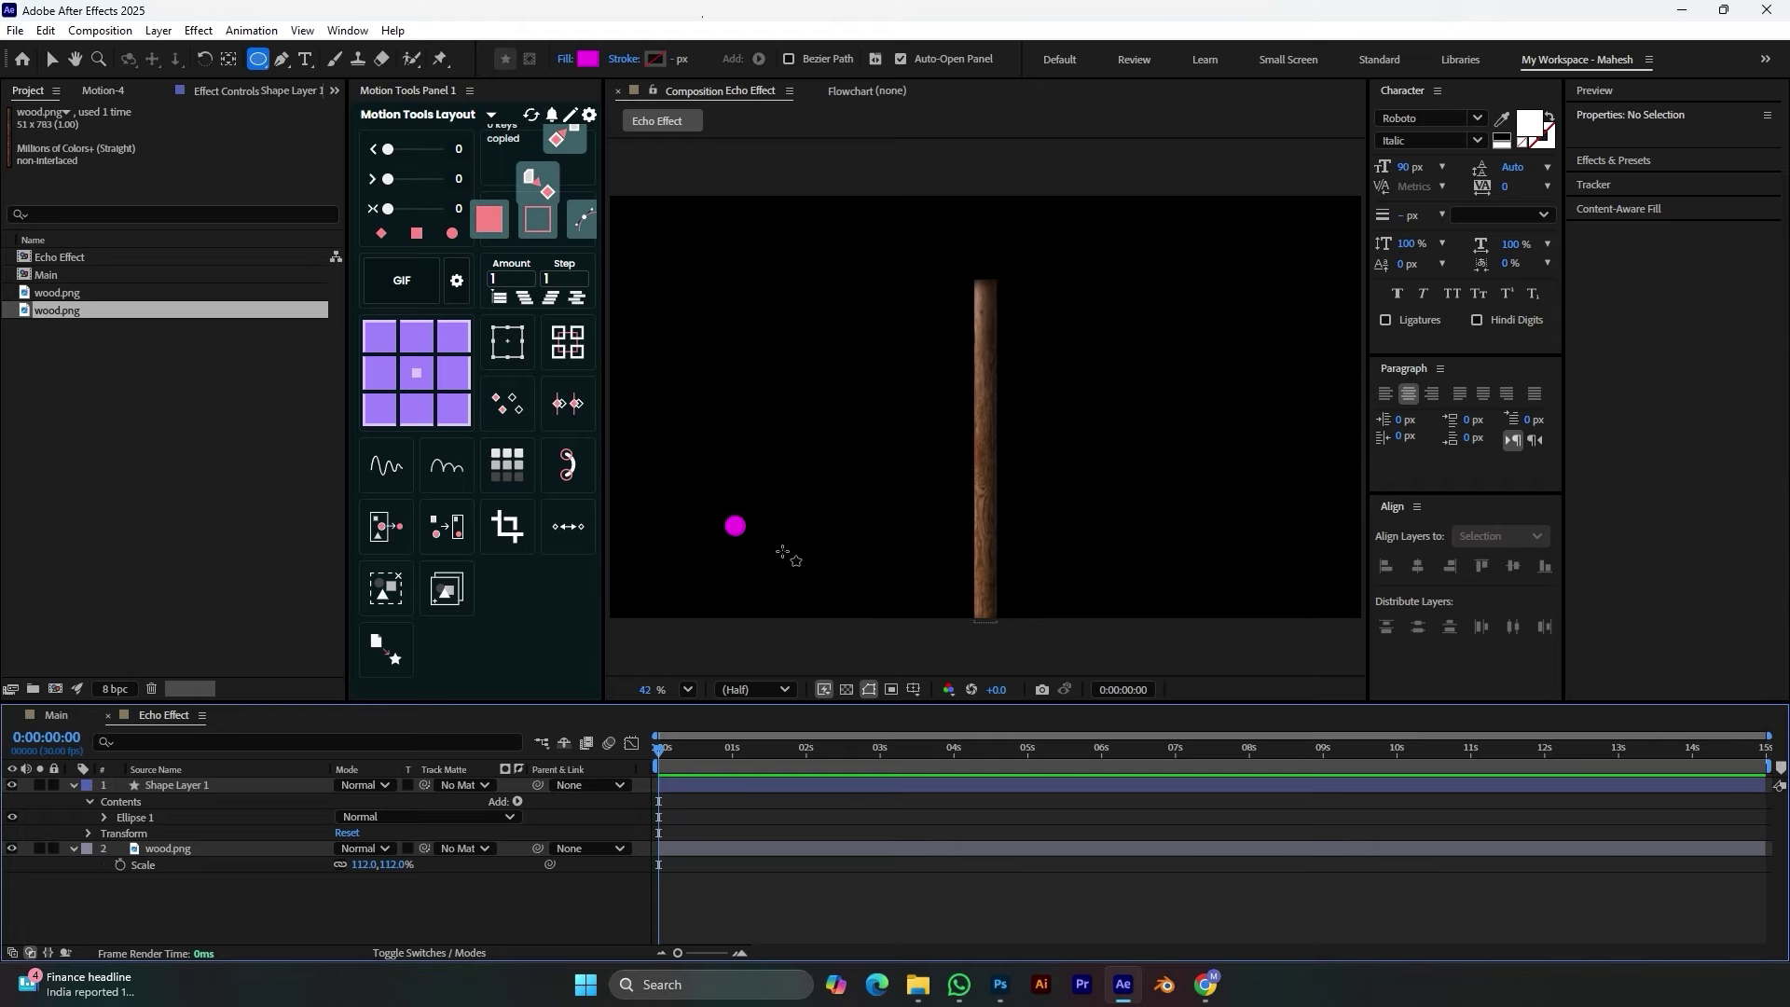
Scale the magenta circle layer to 125%
{"action": "key", "text": "v"}
{"action": "left_click", "coordinate": [735, 526]}
{"action": "key", "text": "s"}
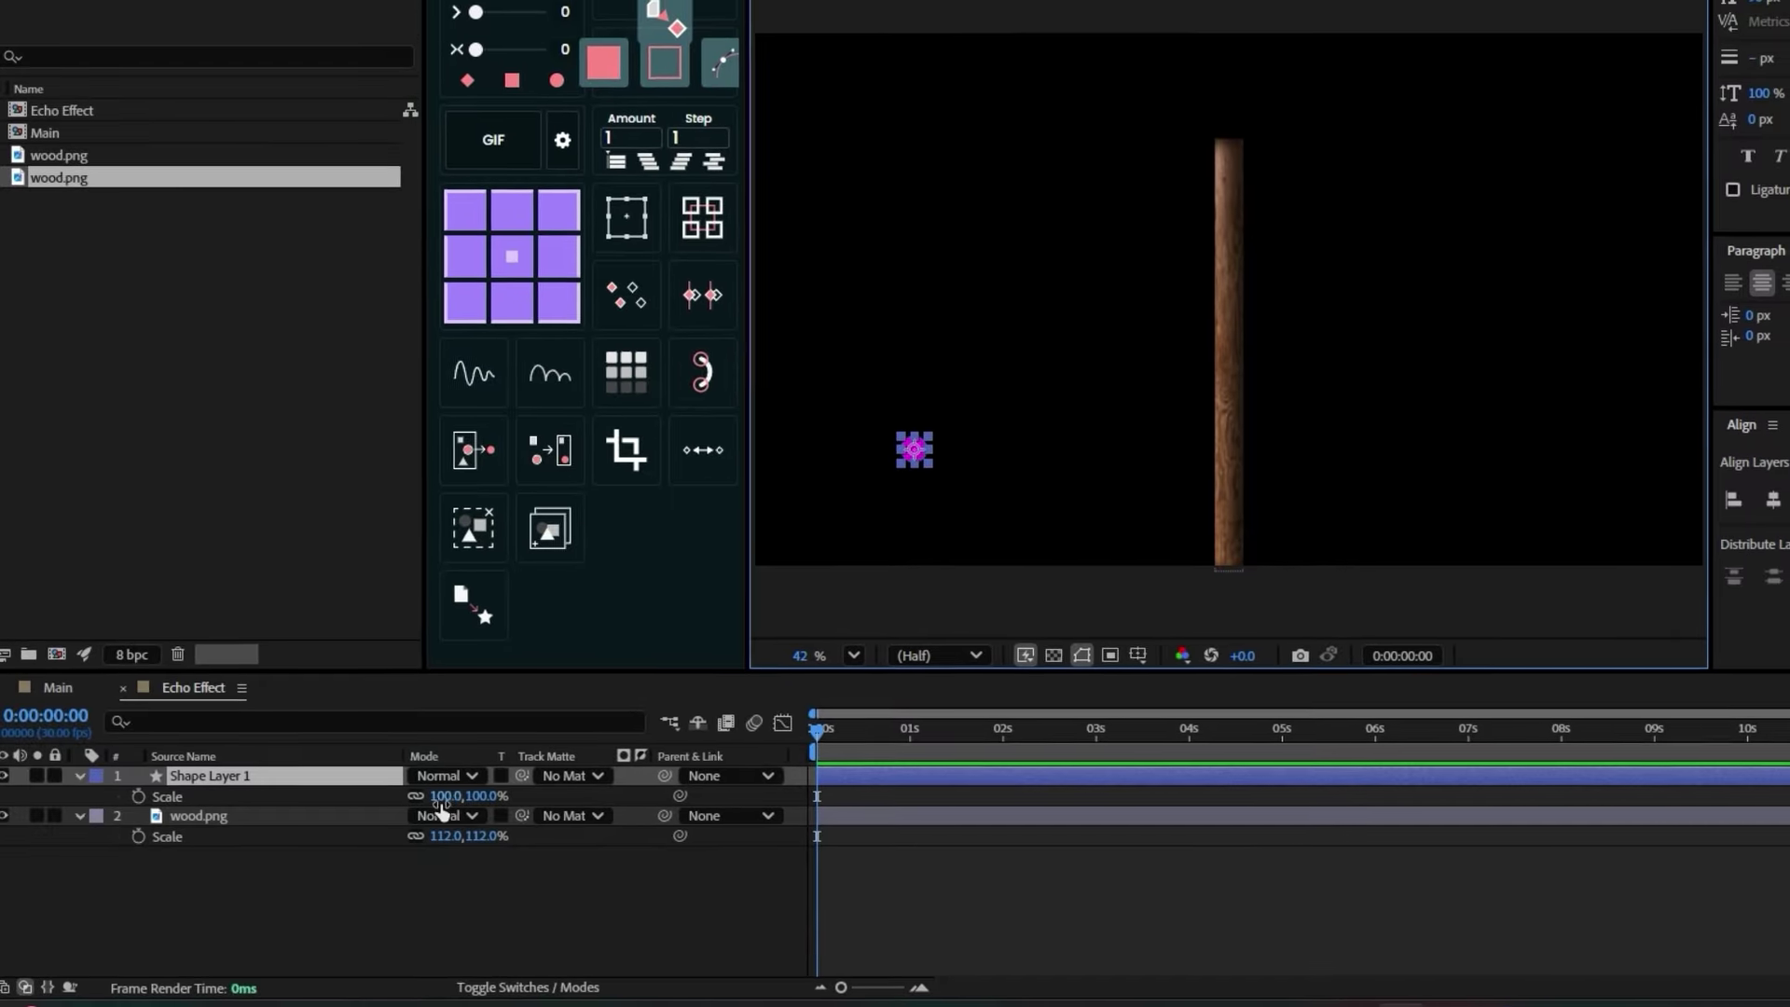
{"action": "left_click_drag", "start_coordinate": [443, 802], "coordinate": [504, 803]}
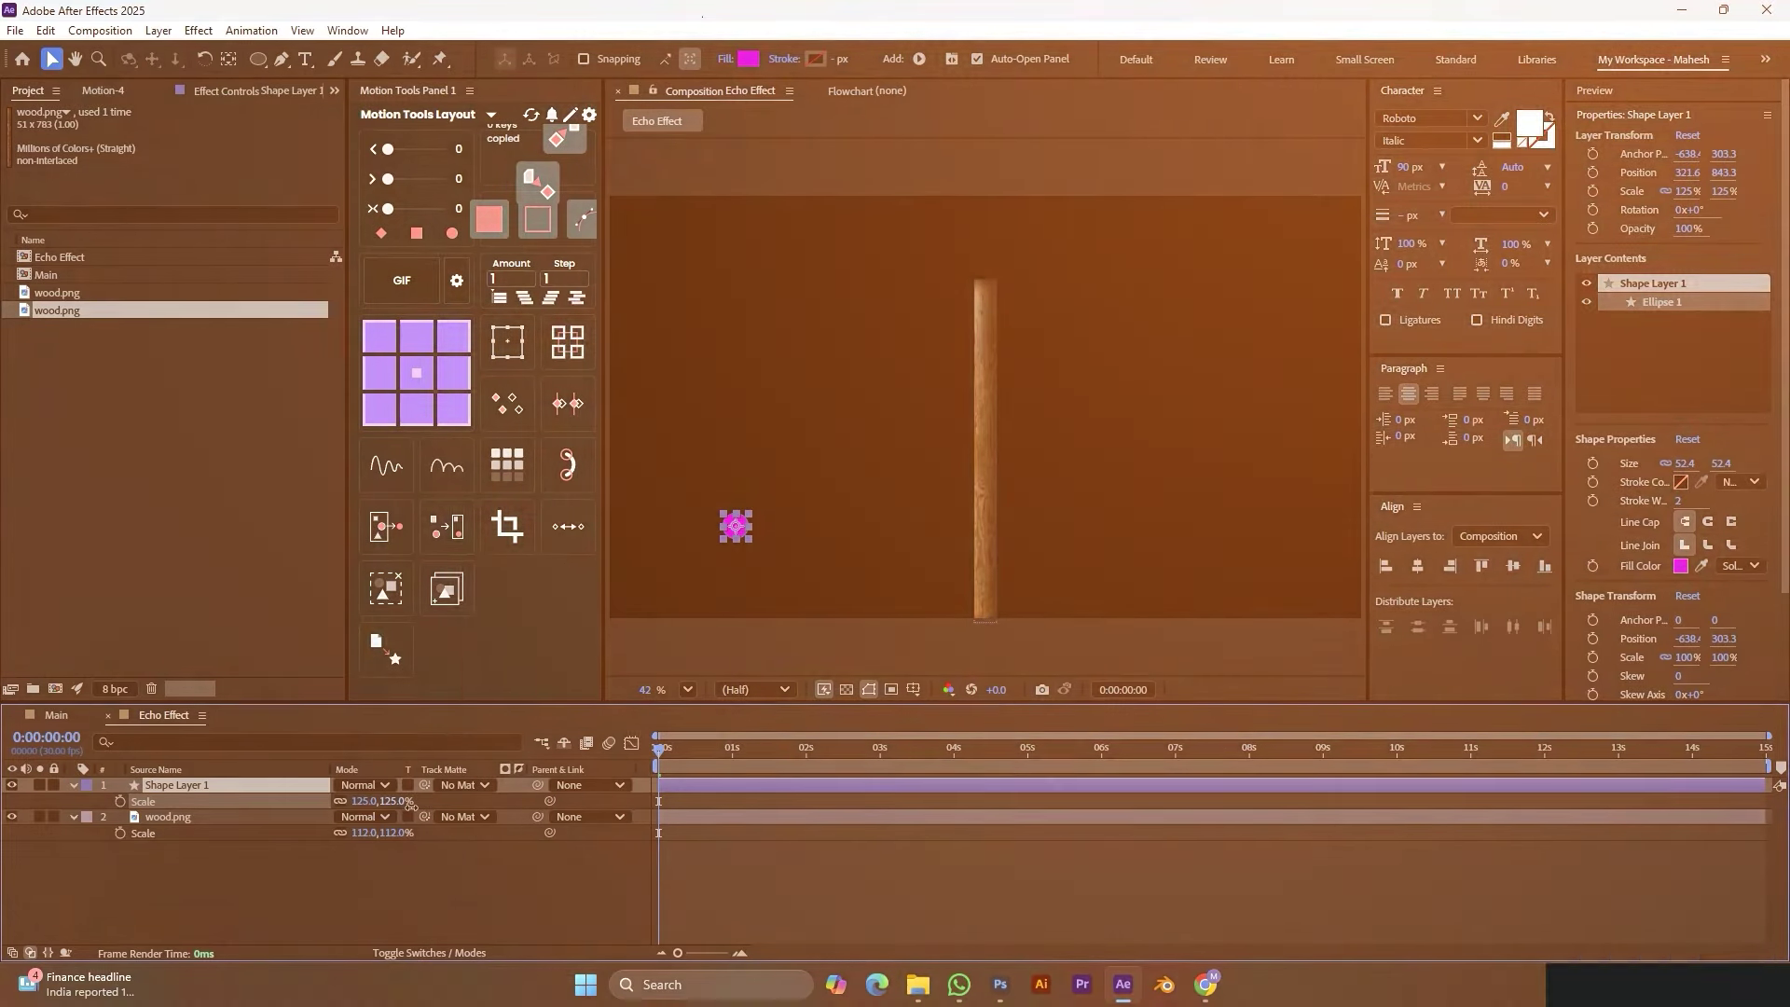
{"action": "left_click", "coordinate": [466, 836]}
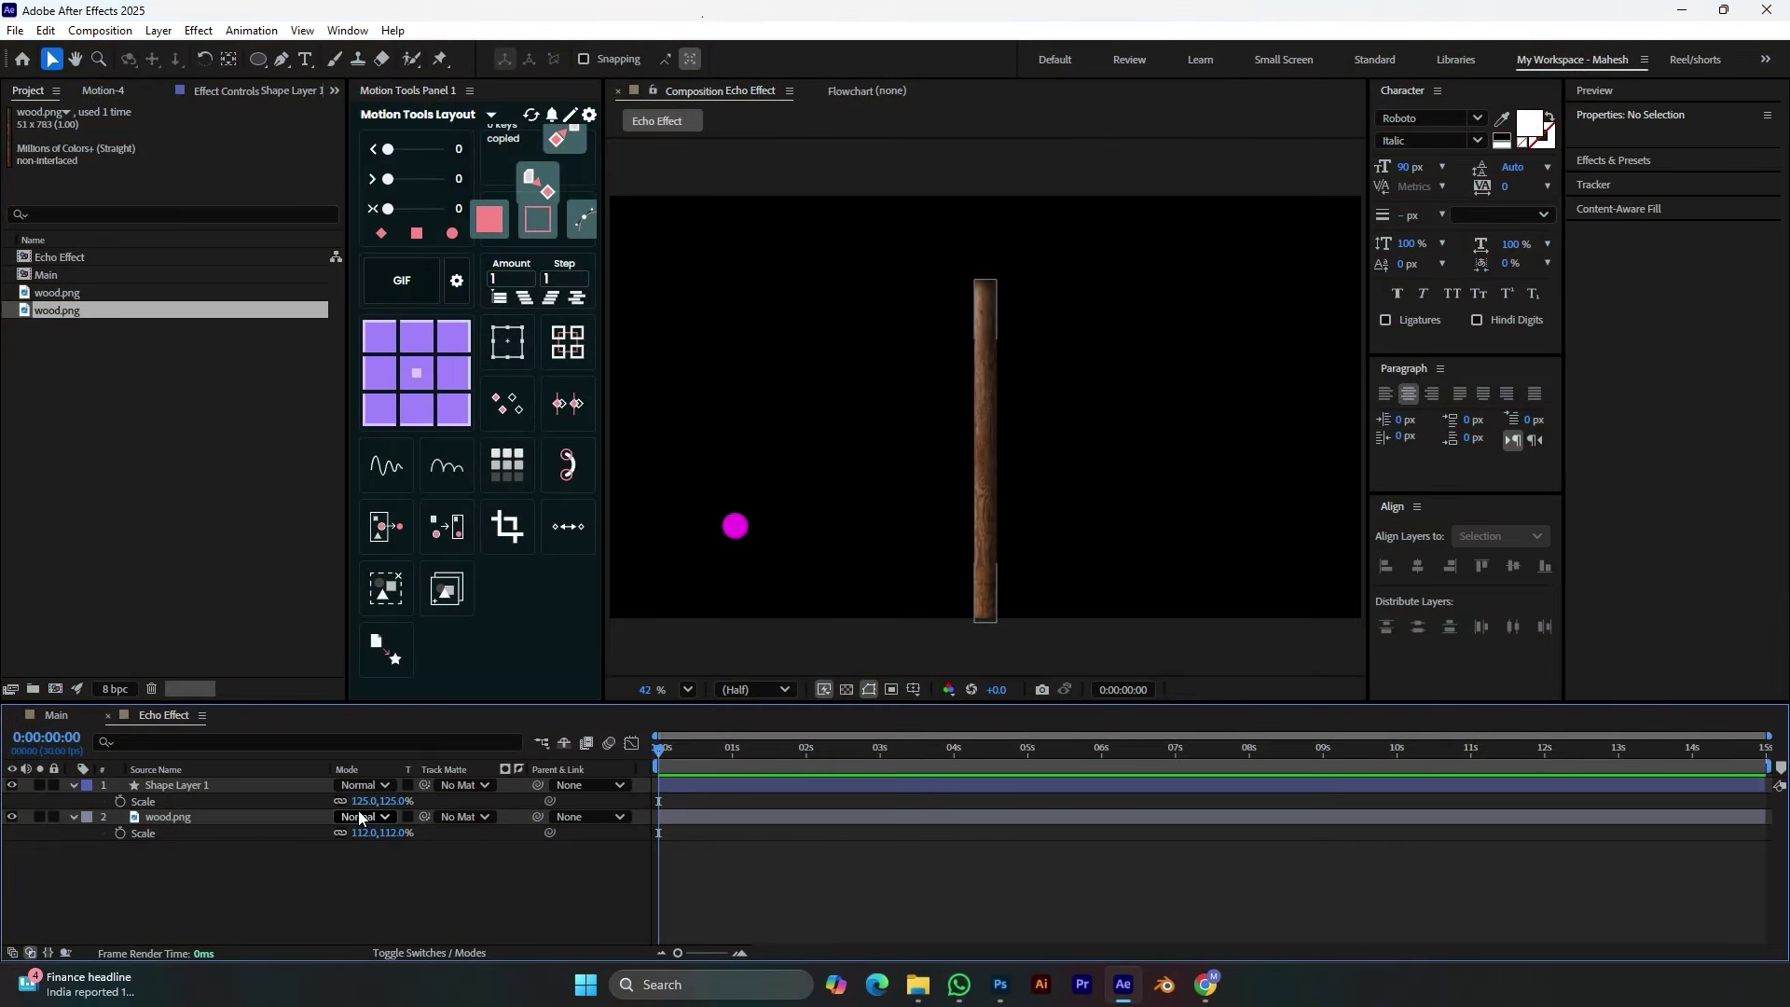
Start Position keyframing for the circle at 0:00:00:00 and place it outside the frame's lower-left corner, at about (-138, 984)
{"action": "left_click", "coordinate": [283, 785]}
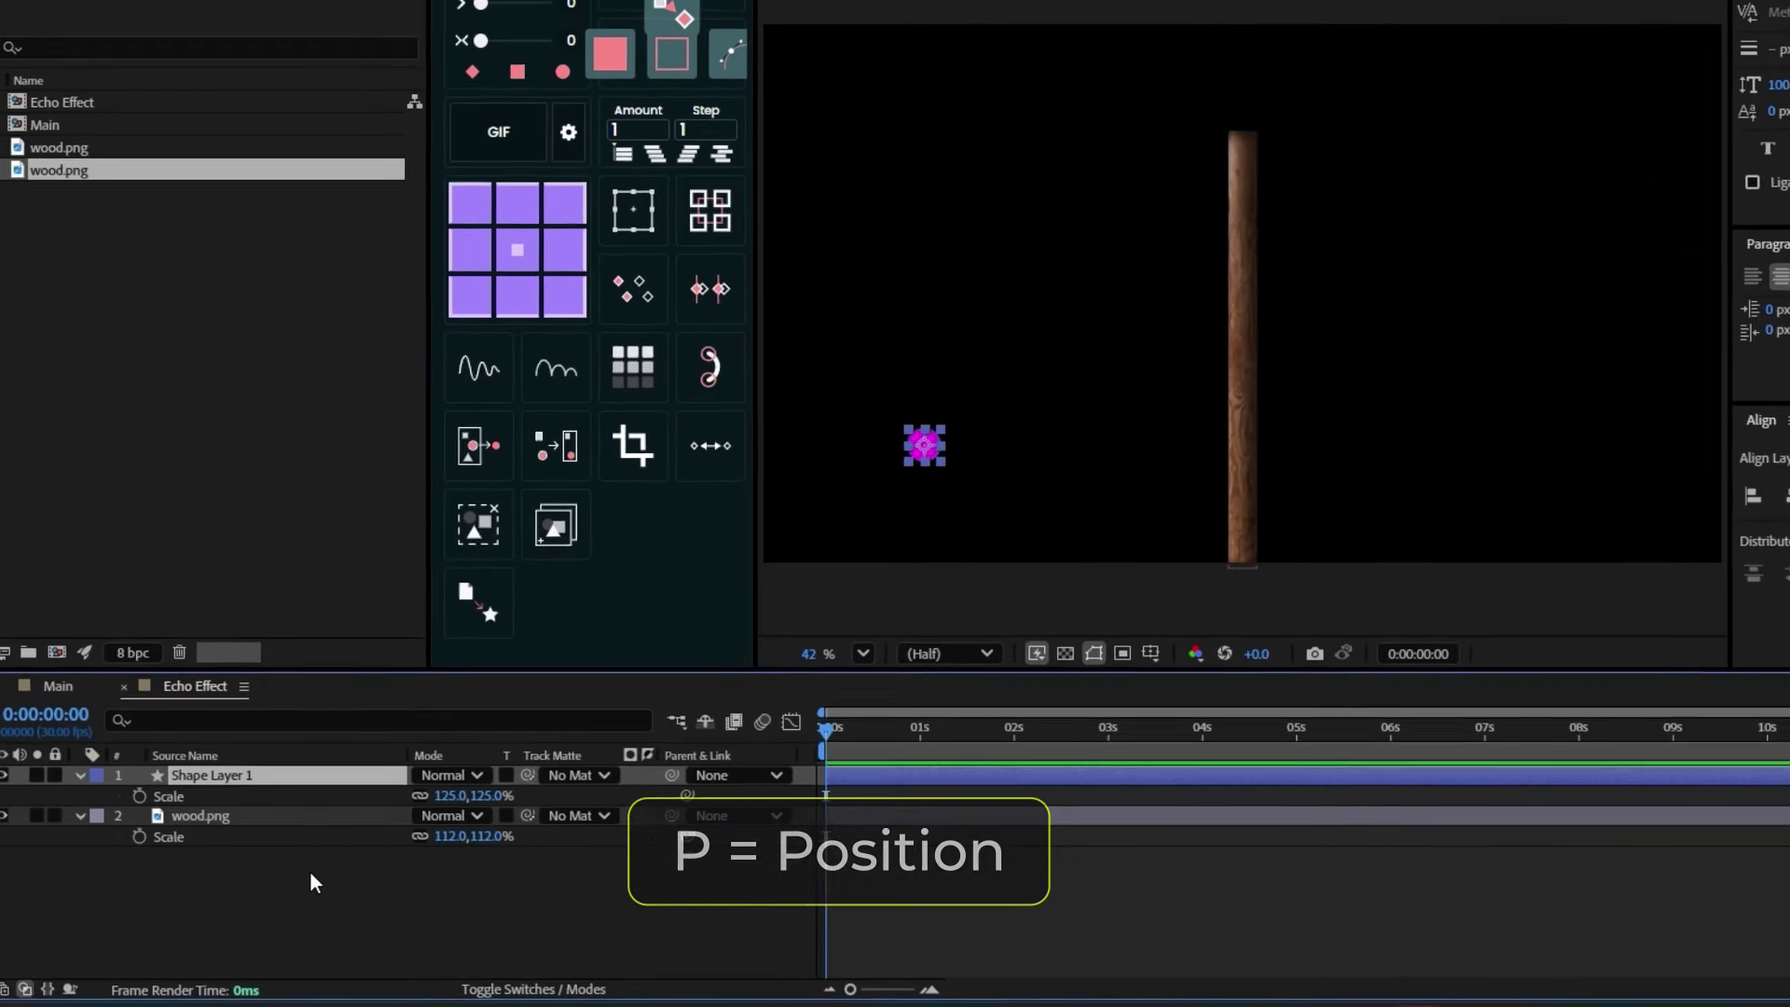
{"action": "key", "text": "p"}
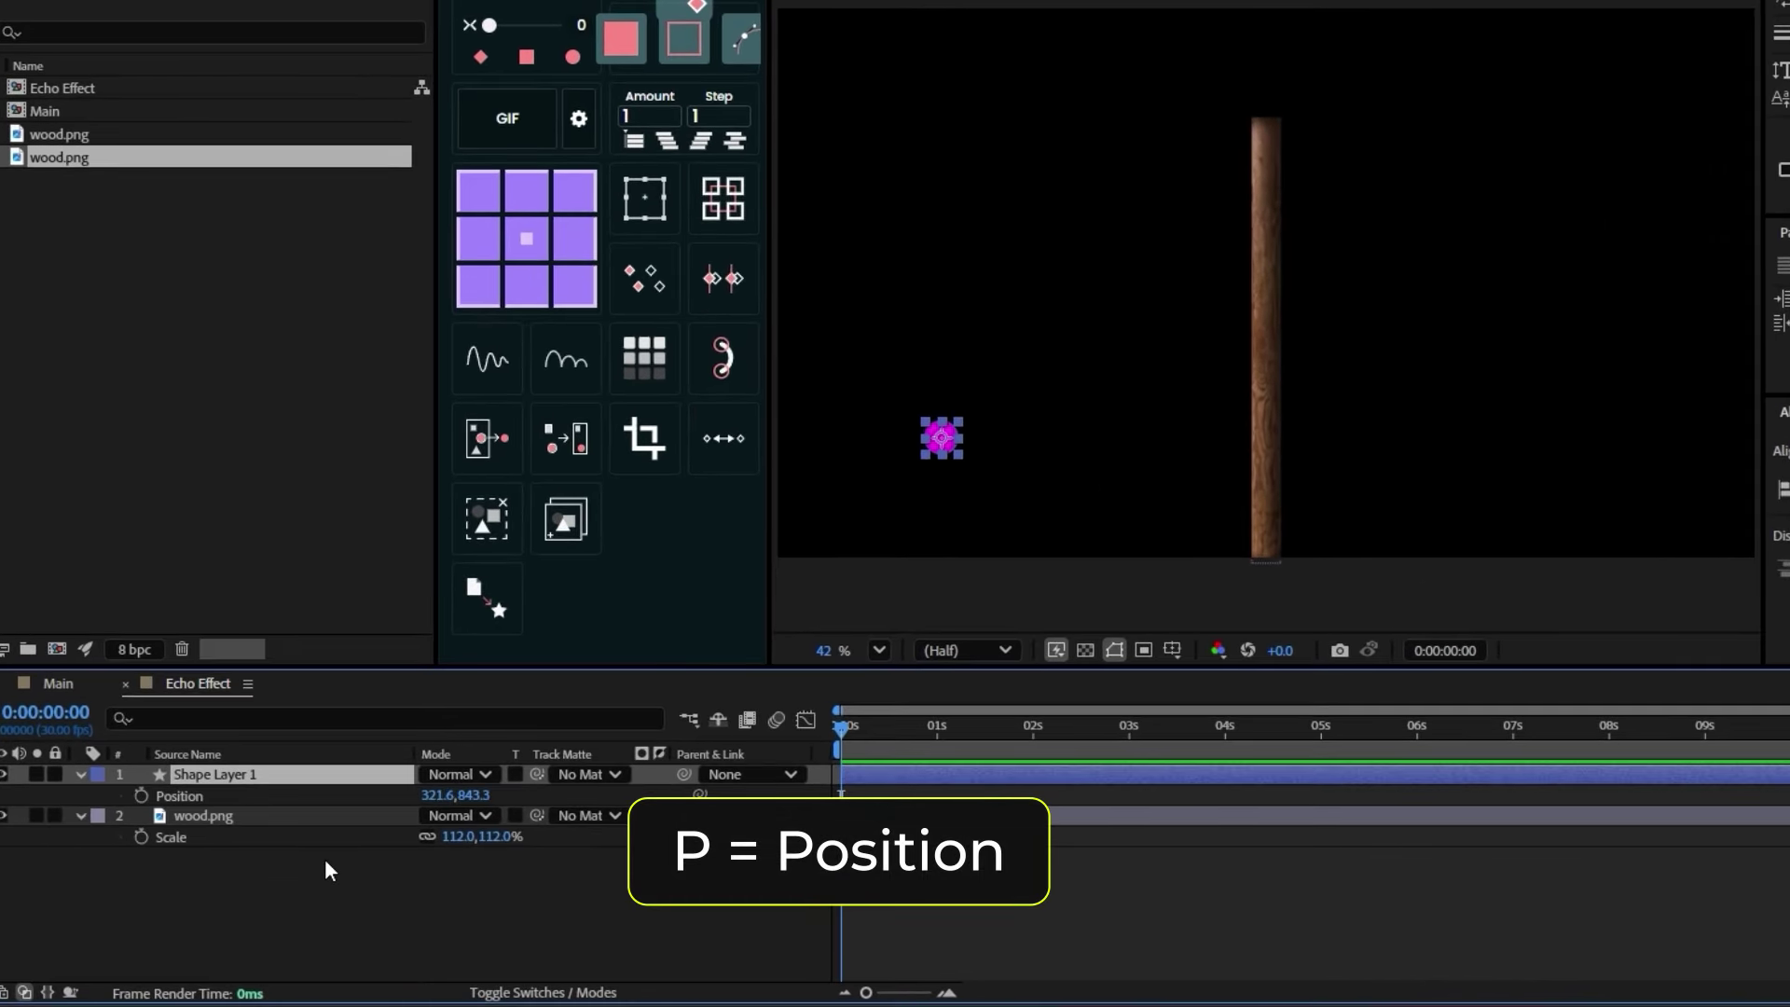
{"action": "left_click", "coordinate": [141, 796]}
{"action": "scroll", "coordinate": [1082, 451], "scroll_direction": "left", "scroll_amount": 2}
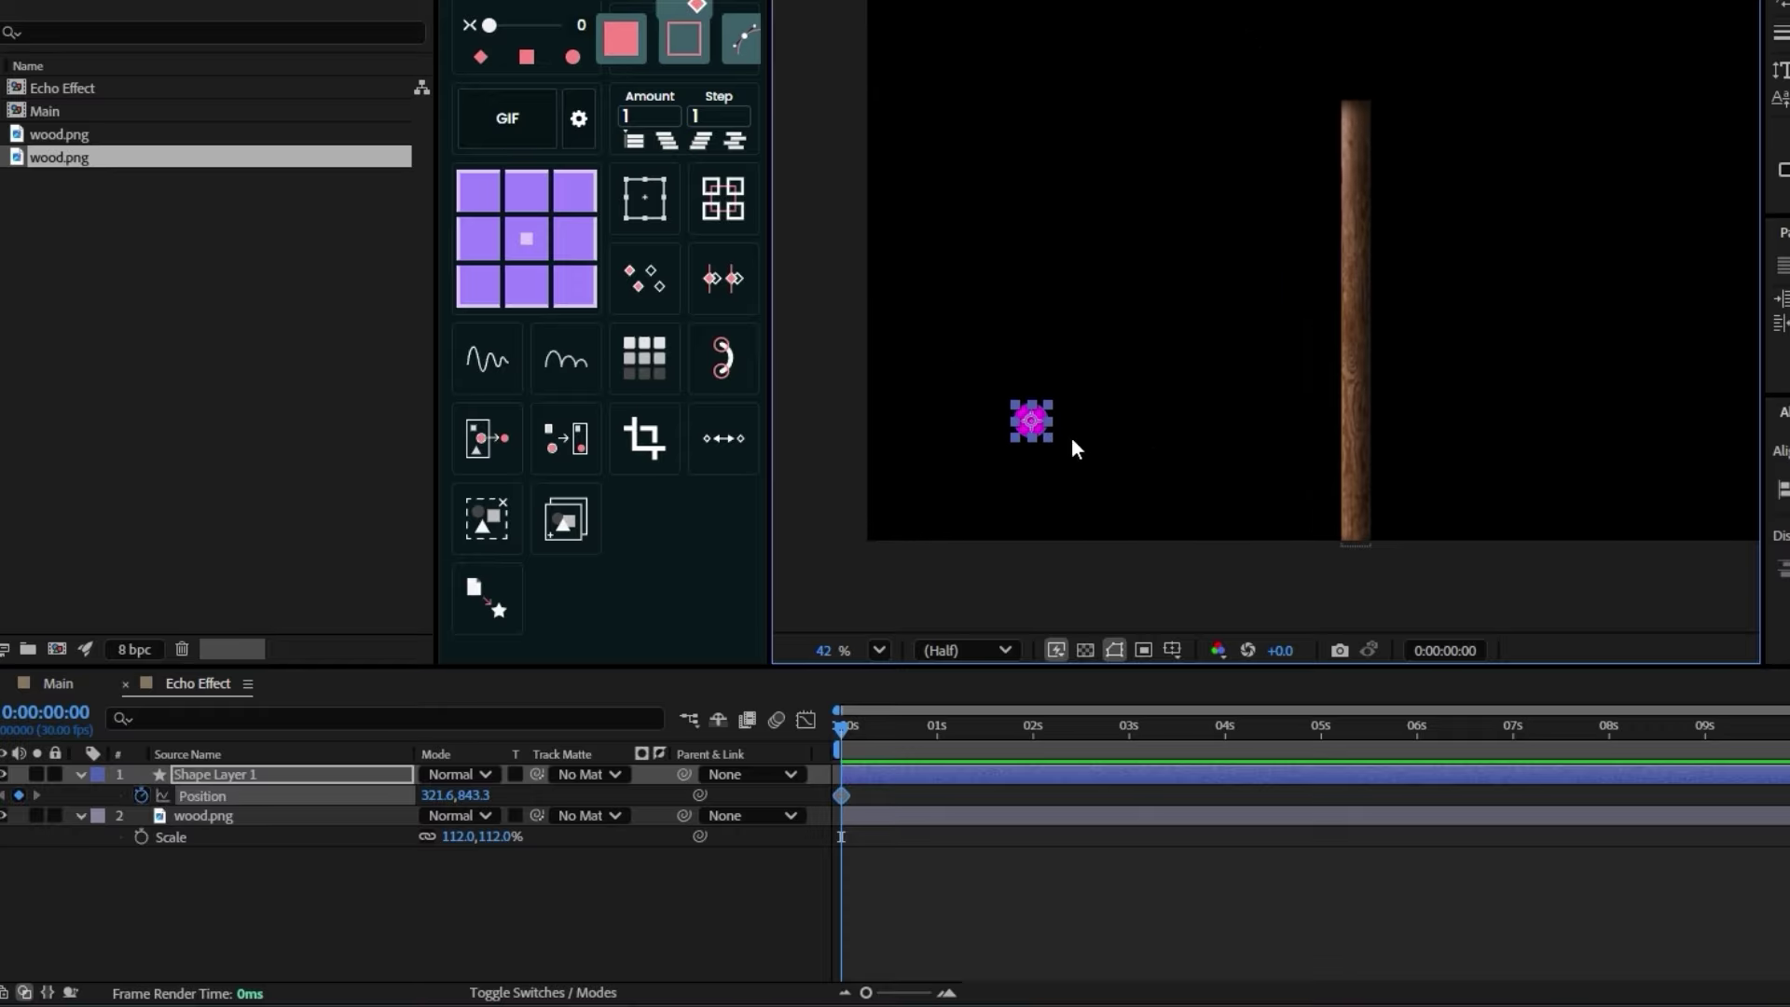
{"action": "left_click_drag", "start_coordinate": [1031, 424], "coordinate": [798, 495]}
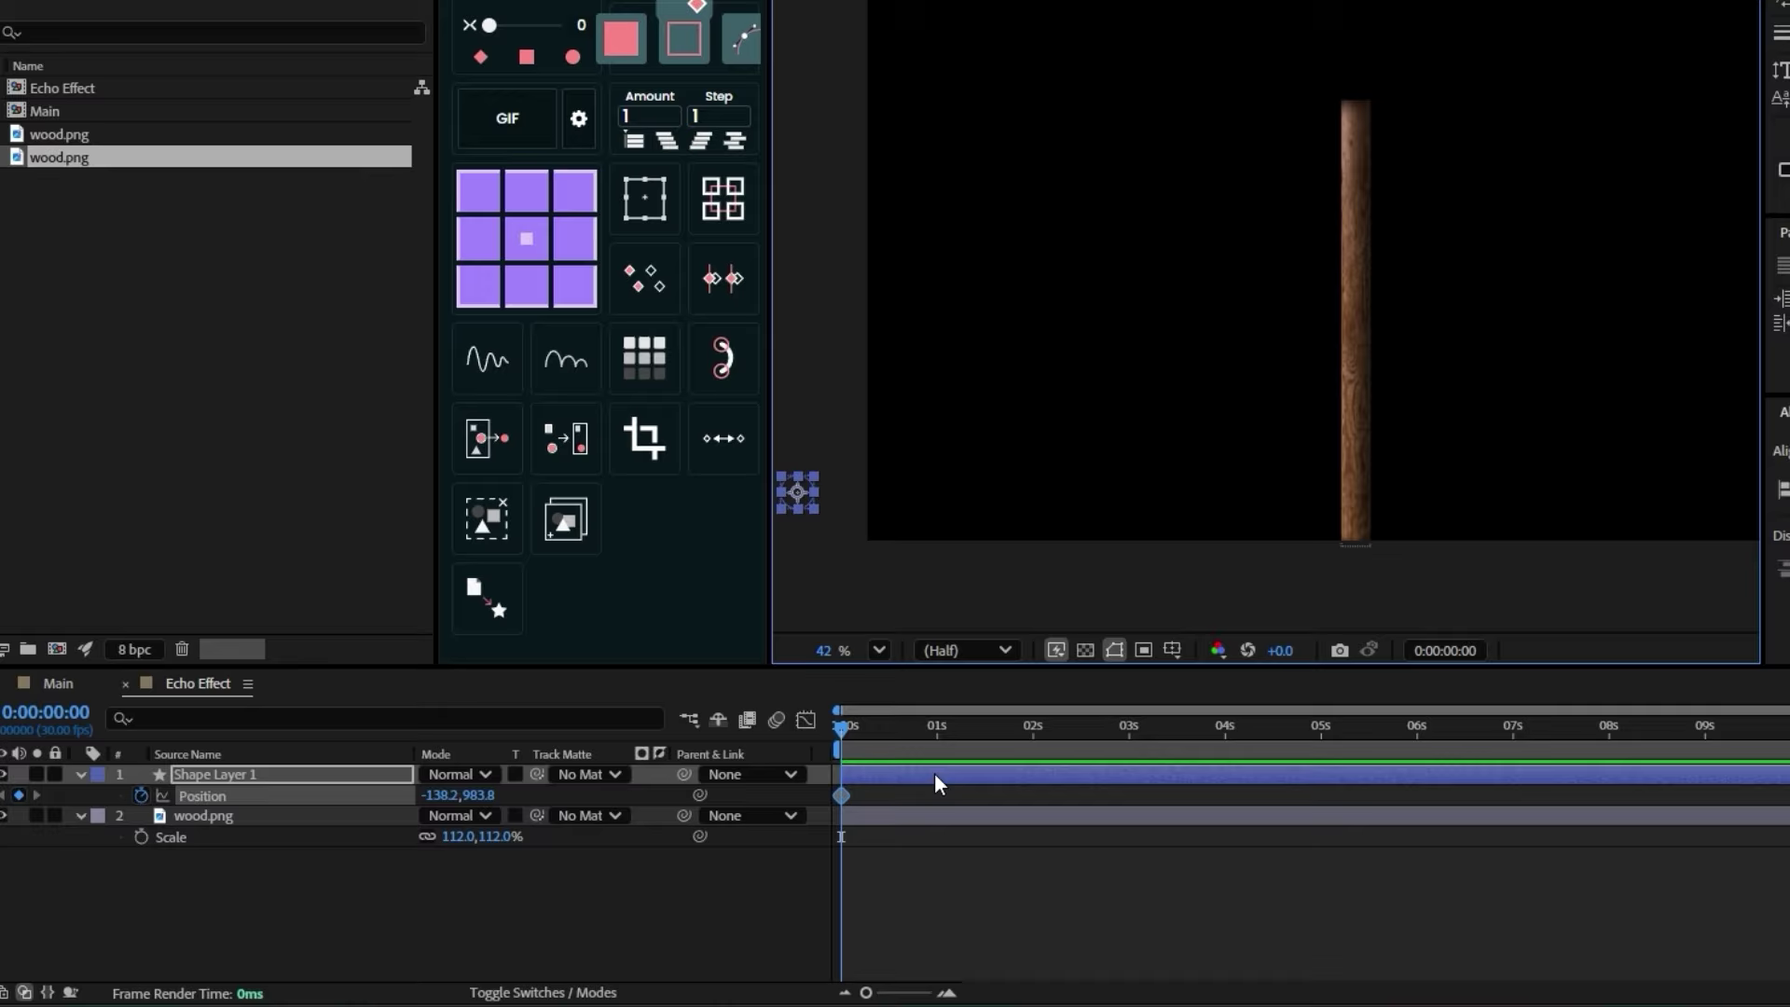
At 0:00:00:15, keyframe the circle on the right side of the pole's lower half, at about (1212, 788)
{"action": "key", "text": "shift+Page_Down"}
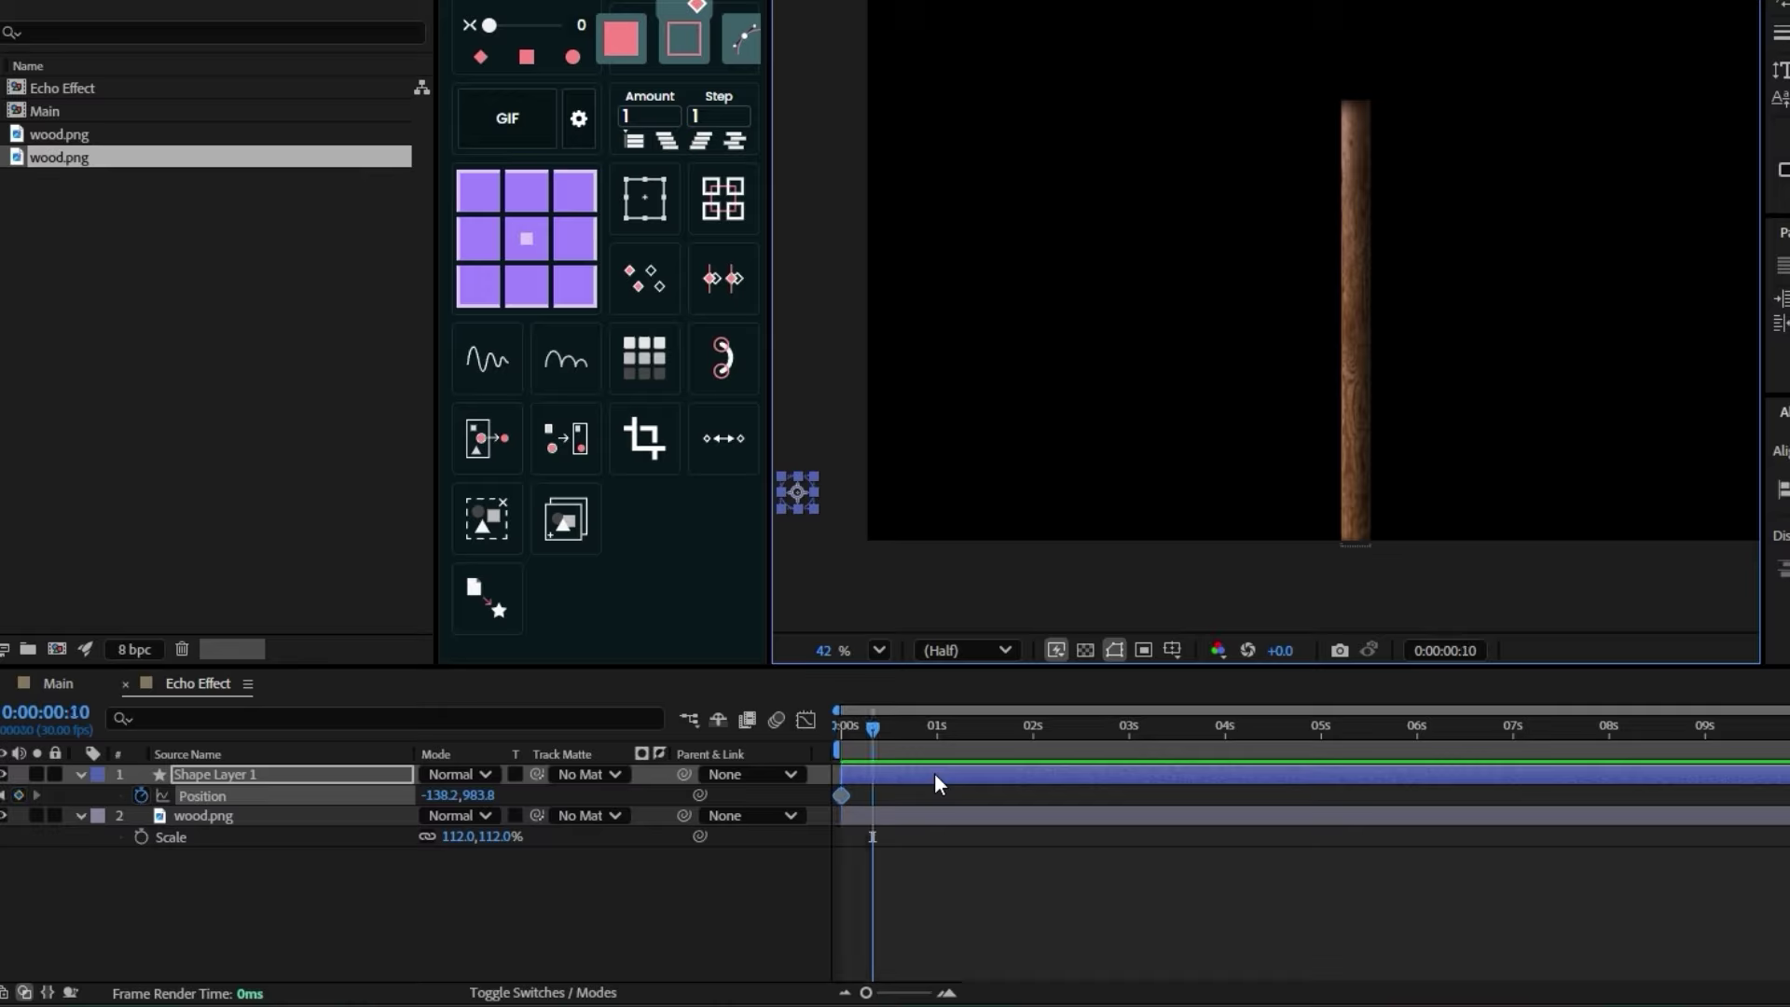
{"action": "key", "text": "Page_Down"}
{"action": "key", "text": "Page_Down"}
{"action": "key", "text": "Page_Down"}
{"action": "key", "text": "Page_Down"}
{"action": "key", "text": "Page_Down"}
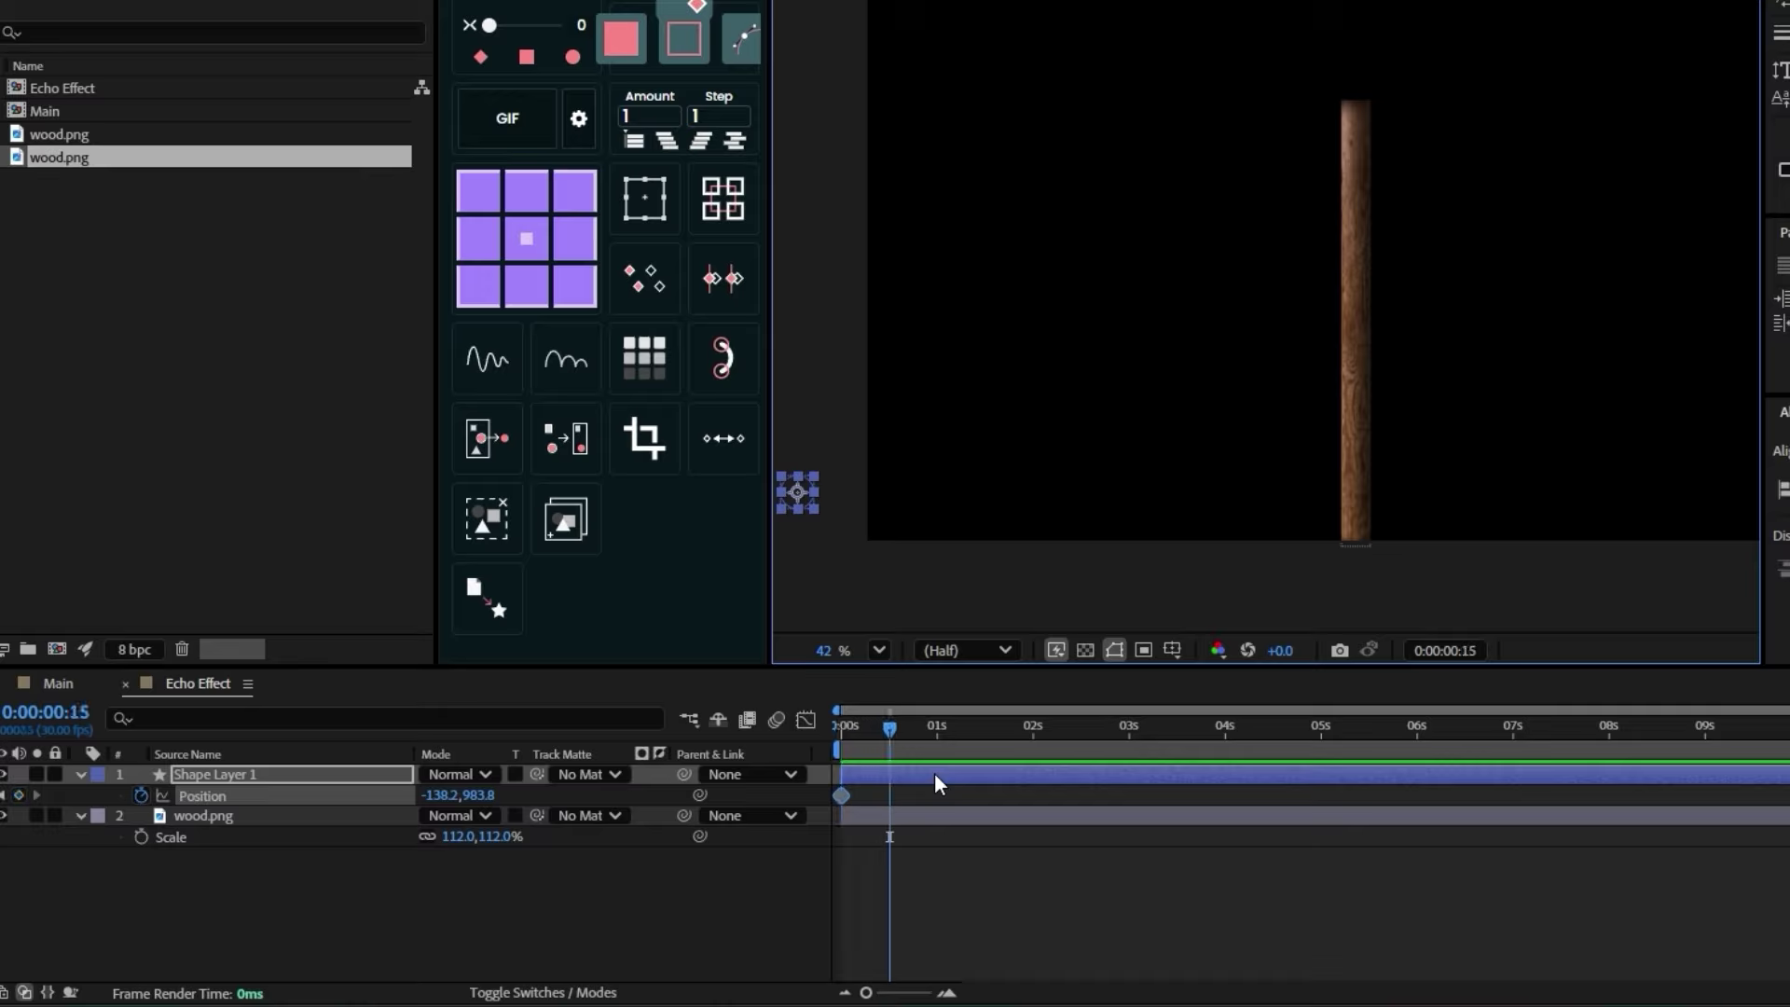
{"action": "left_click_drag", "start_coordinate": [797, 491], "coordinate": [1481, 393]}
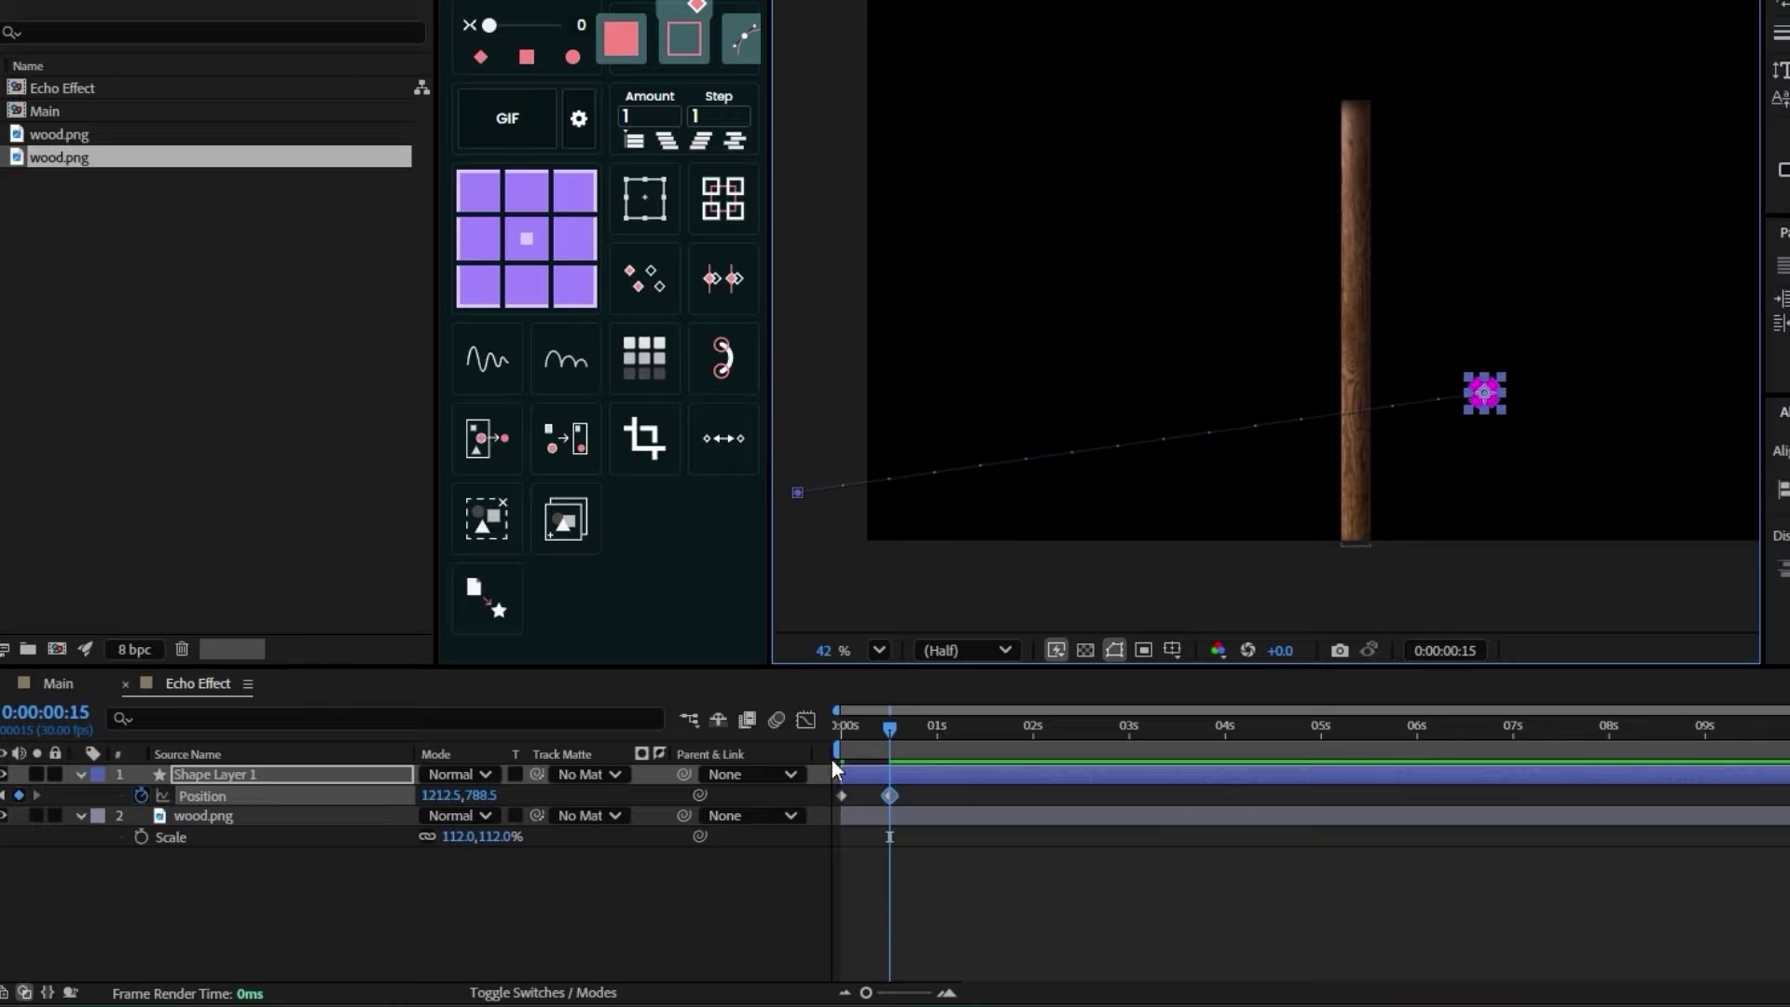
Lower the circle's starting position at 0:00:00:00 to about (-138, 1050) and return to the 0:00:00:15 keyframe
{"action": "left_click", "coordinate": [842, 729]}
{"action": "left_click_drag", "start_coordinate": [798, 493], "coordinate": [797, 526]}
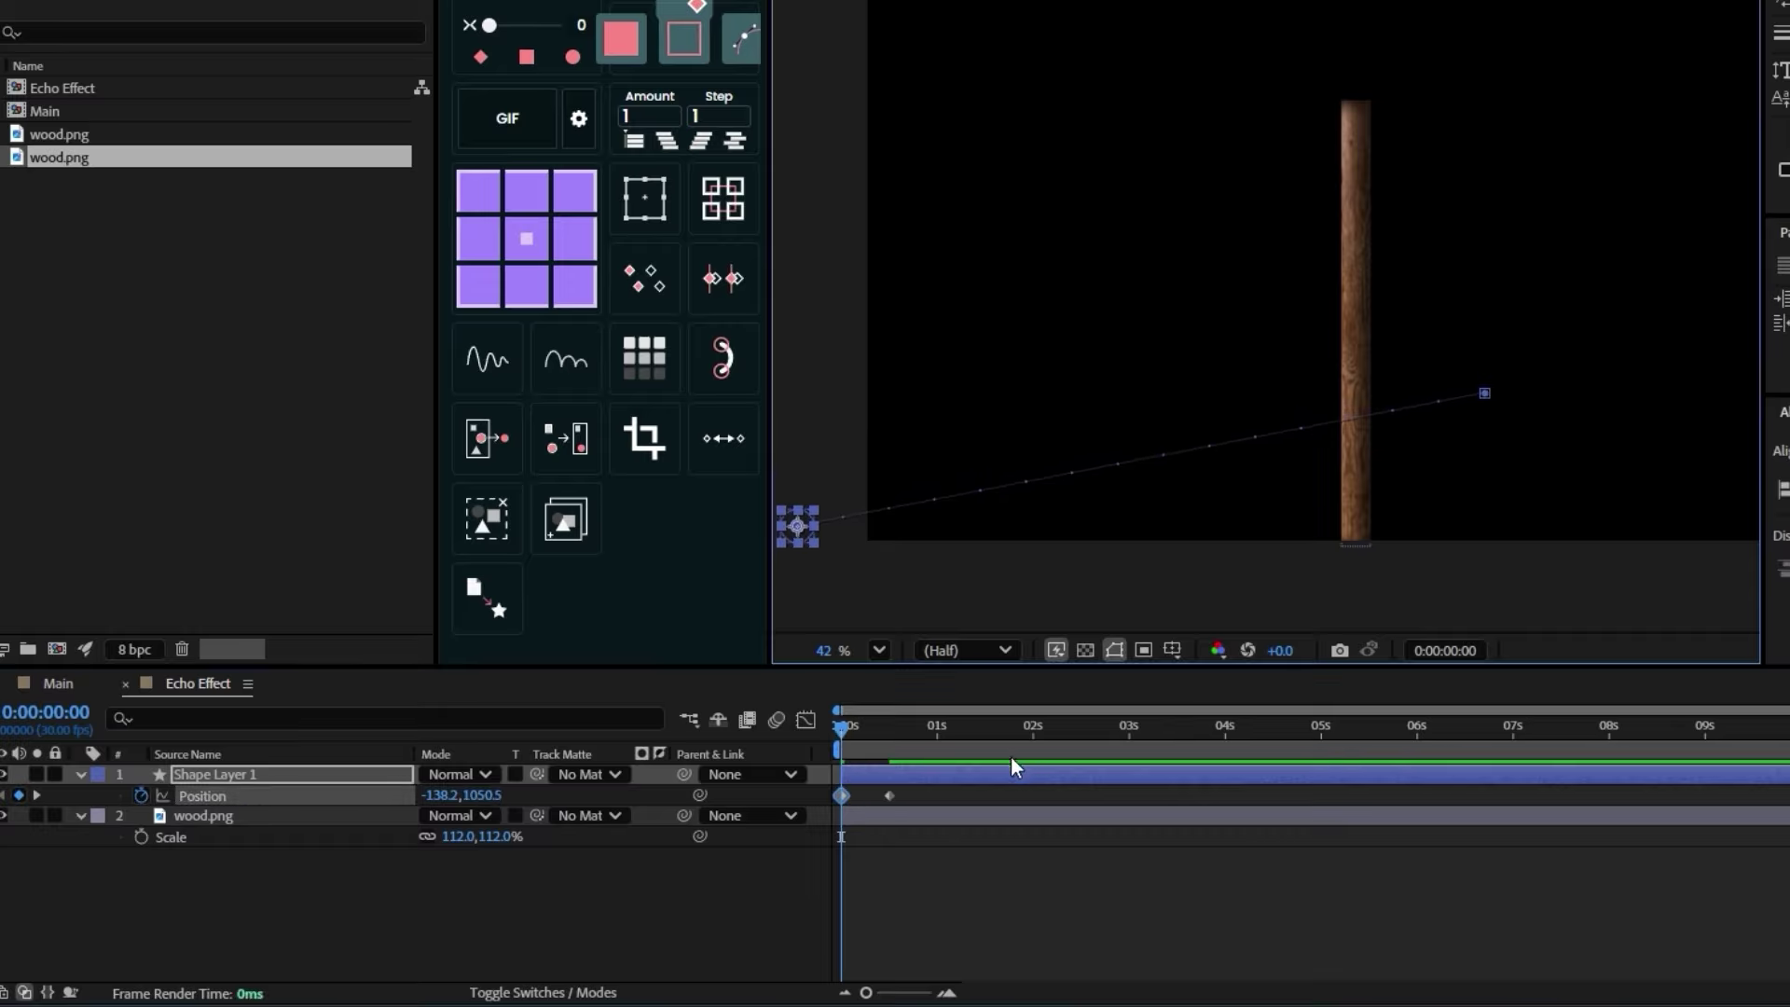
{"action": "left_click", "coordinate": [890, 732]}
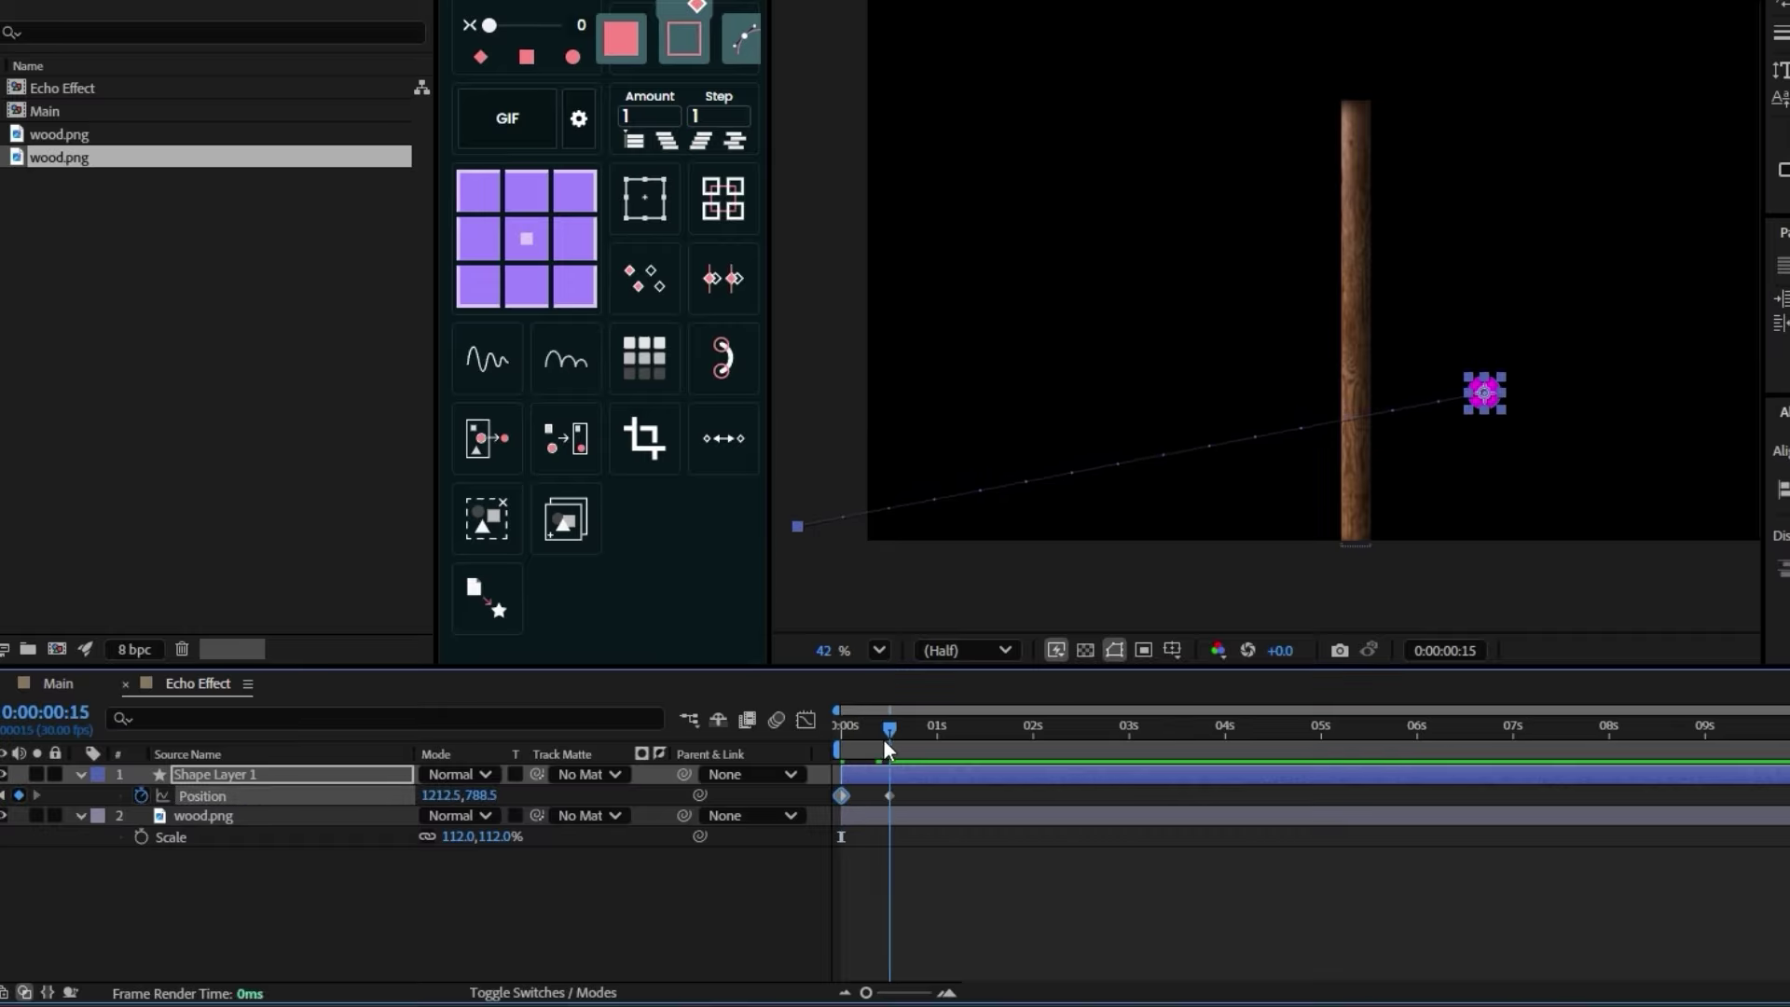
Add circle Position keyframes every 10 frames up to 0:00:01:15, zigzagging up across the pole to about (710, 384)
{"action": "left_click", "coordinate": [923, 740]}
{"action": "left_click_drag", "start_coordinate": [1487, 397], "coordinate": [1231, 189]}
{"action": "key", "text": "shift+Page_Down"}
{"action": "key", "text": "shift+Page_Down"}
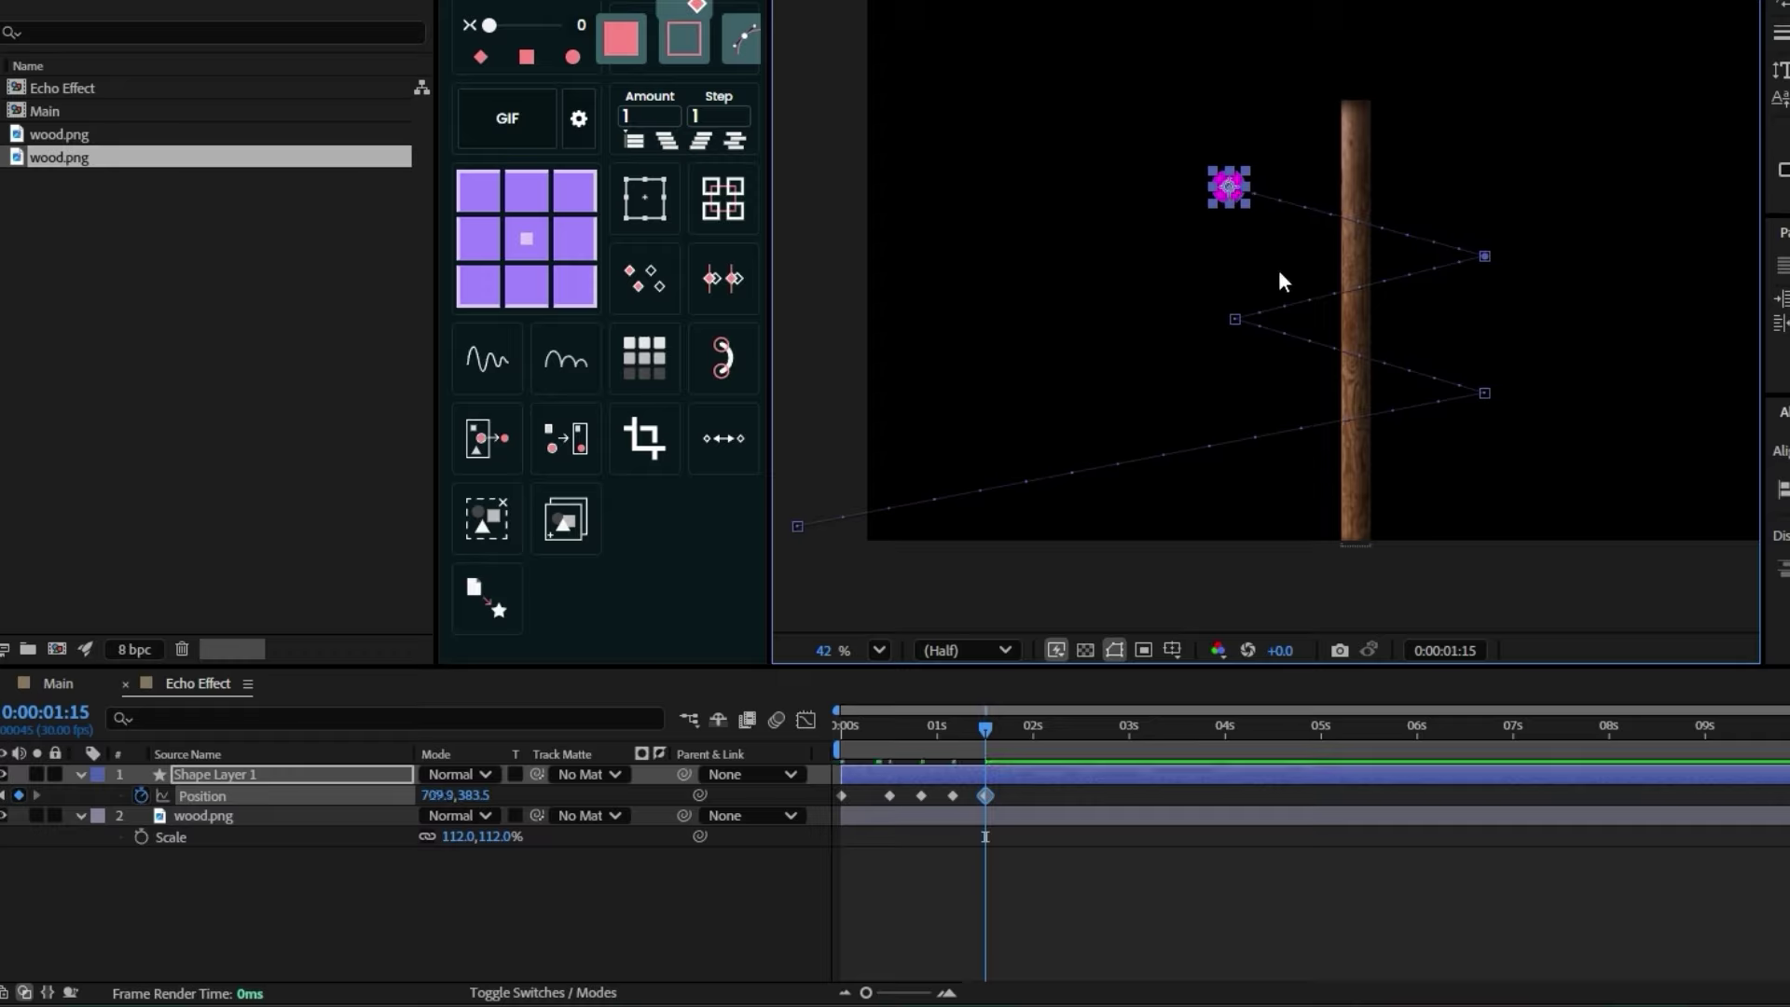
At 0:00:02:00, keyframe the circle outside the frame's upper-right corner, at about (2040, -39)
{"action": "key", "text": "space"}
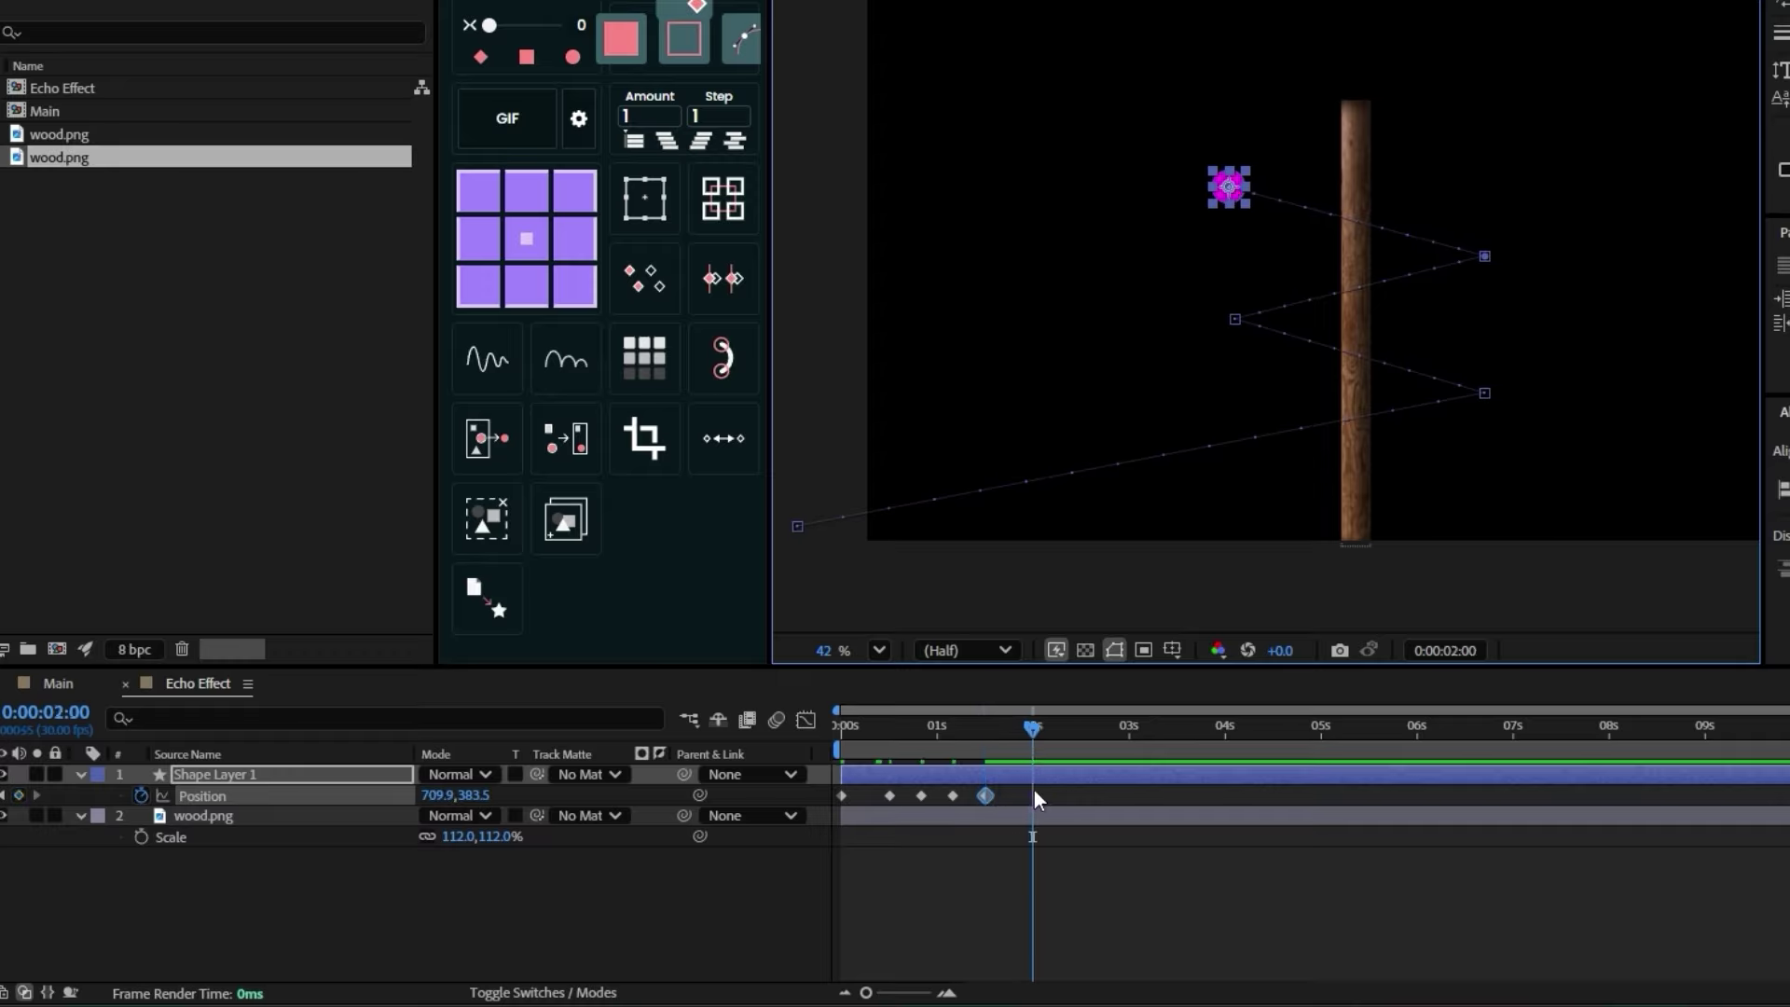
{"action": "left_click_drag", "start_coordinate": [1229, 189], "coordinate": [1782, 0]}
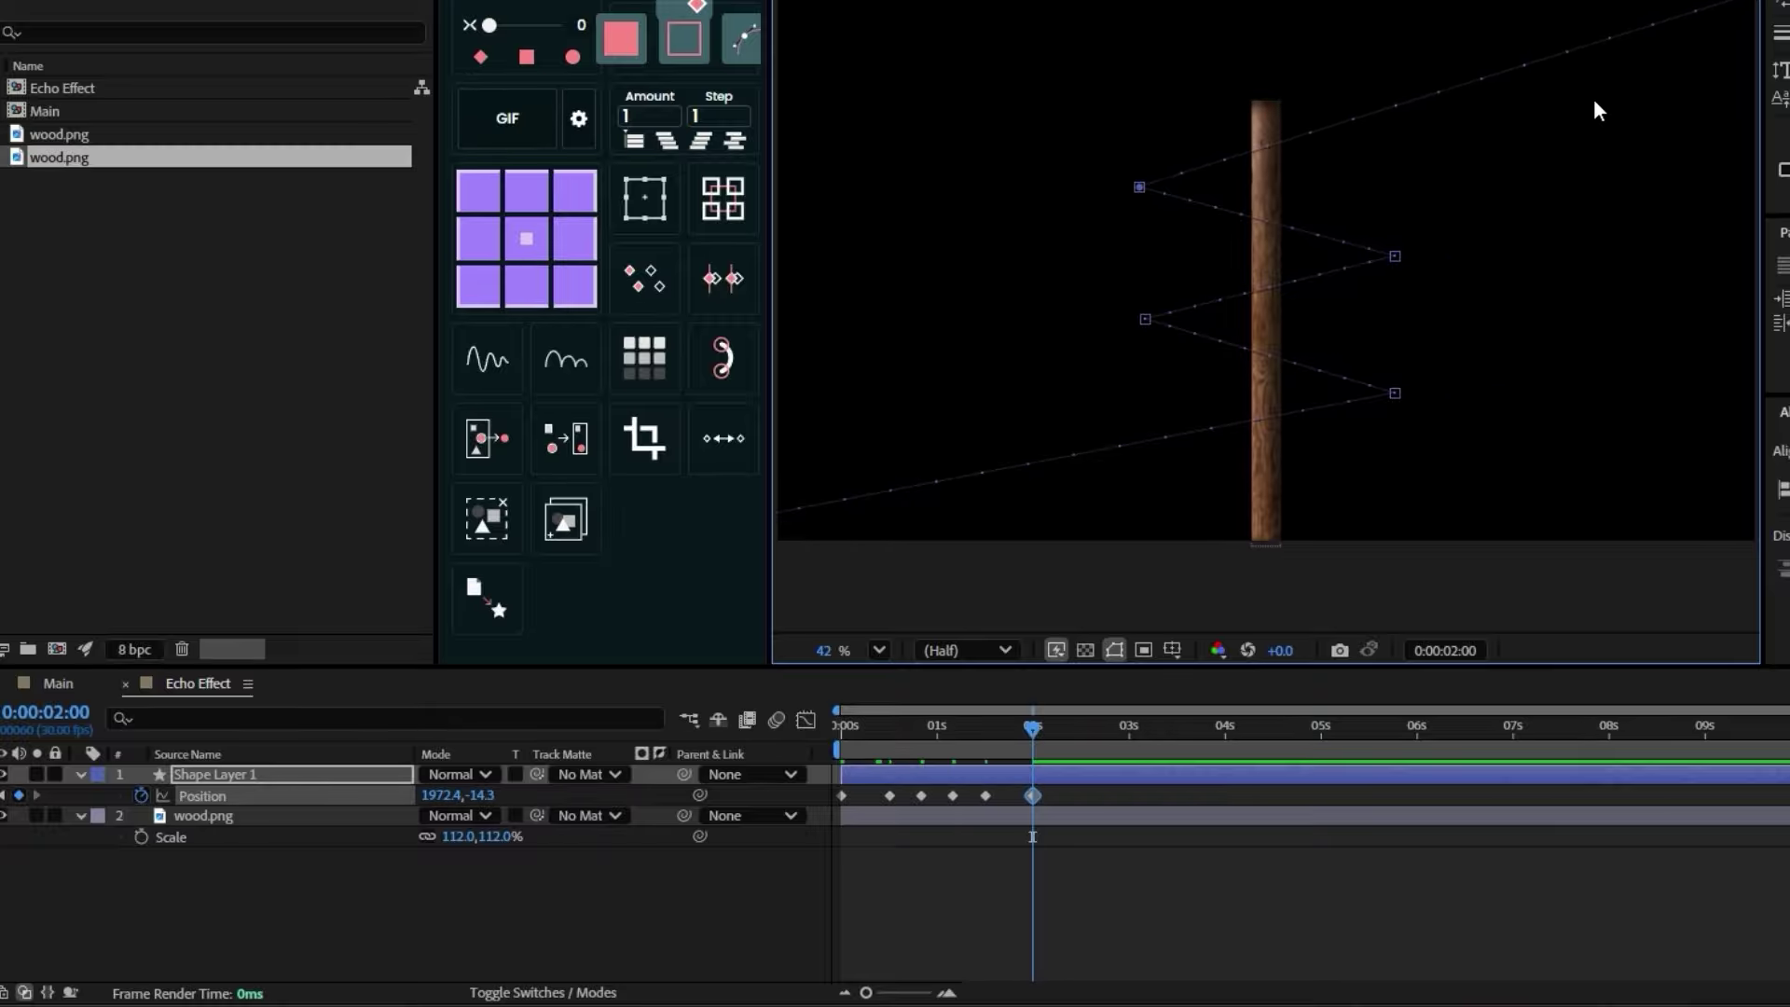
{"action": "left_click_drag", "start_coordinate": [1597, 108], "coordinate": [1643, 66]}
{"action": "scroll", "coordinate": [1668, 42], "scroll_direction": "down", "scroll_amount": 1}
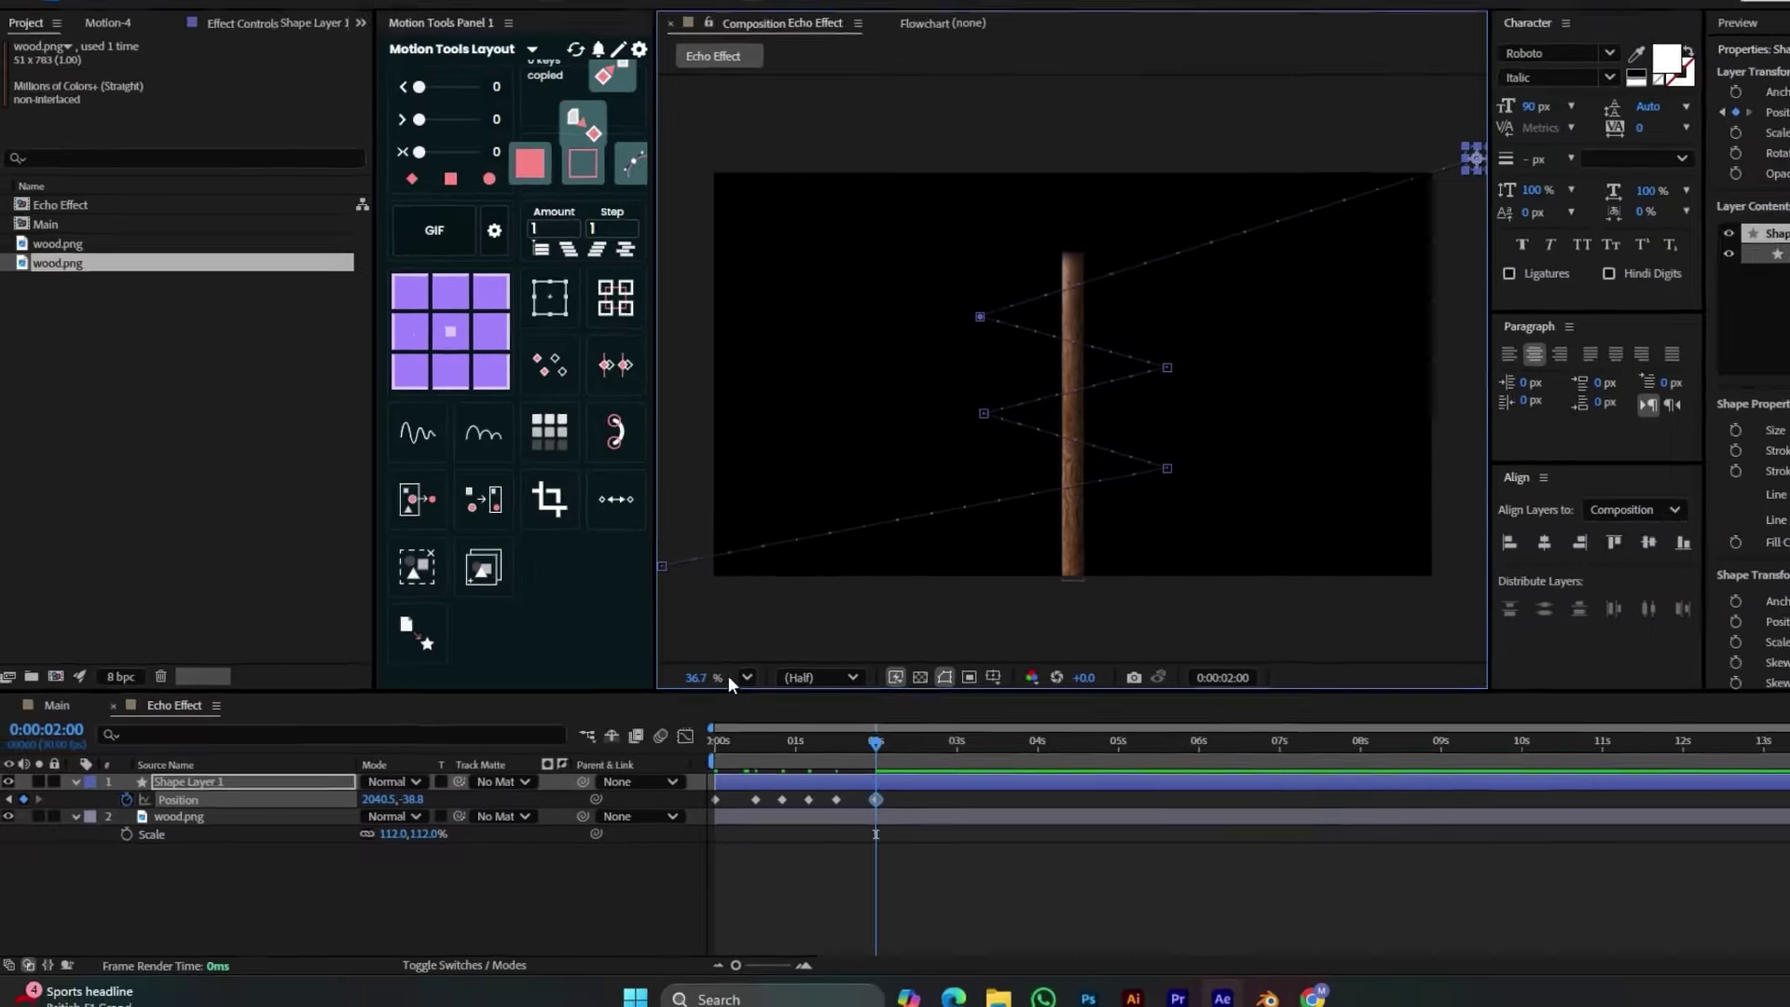
{"action": "left_click", "coordinate": [880, 650]}
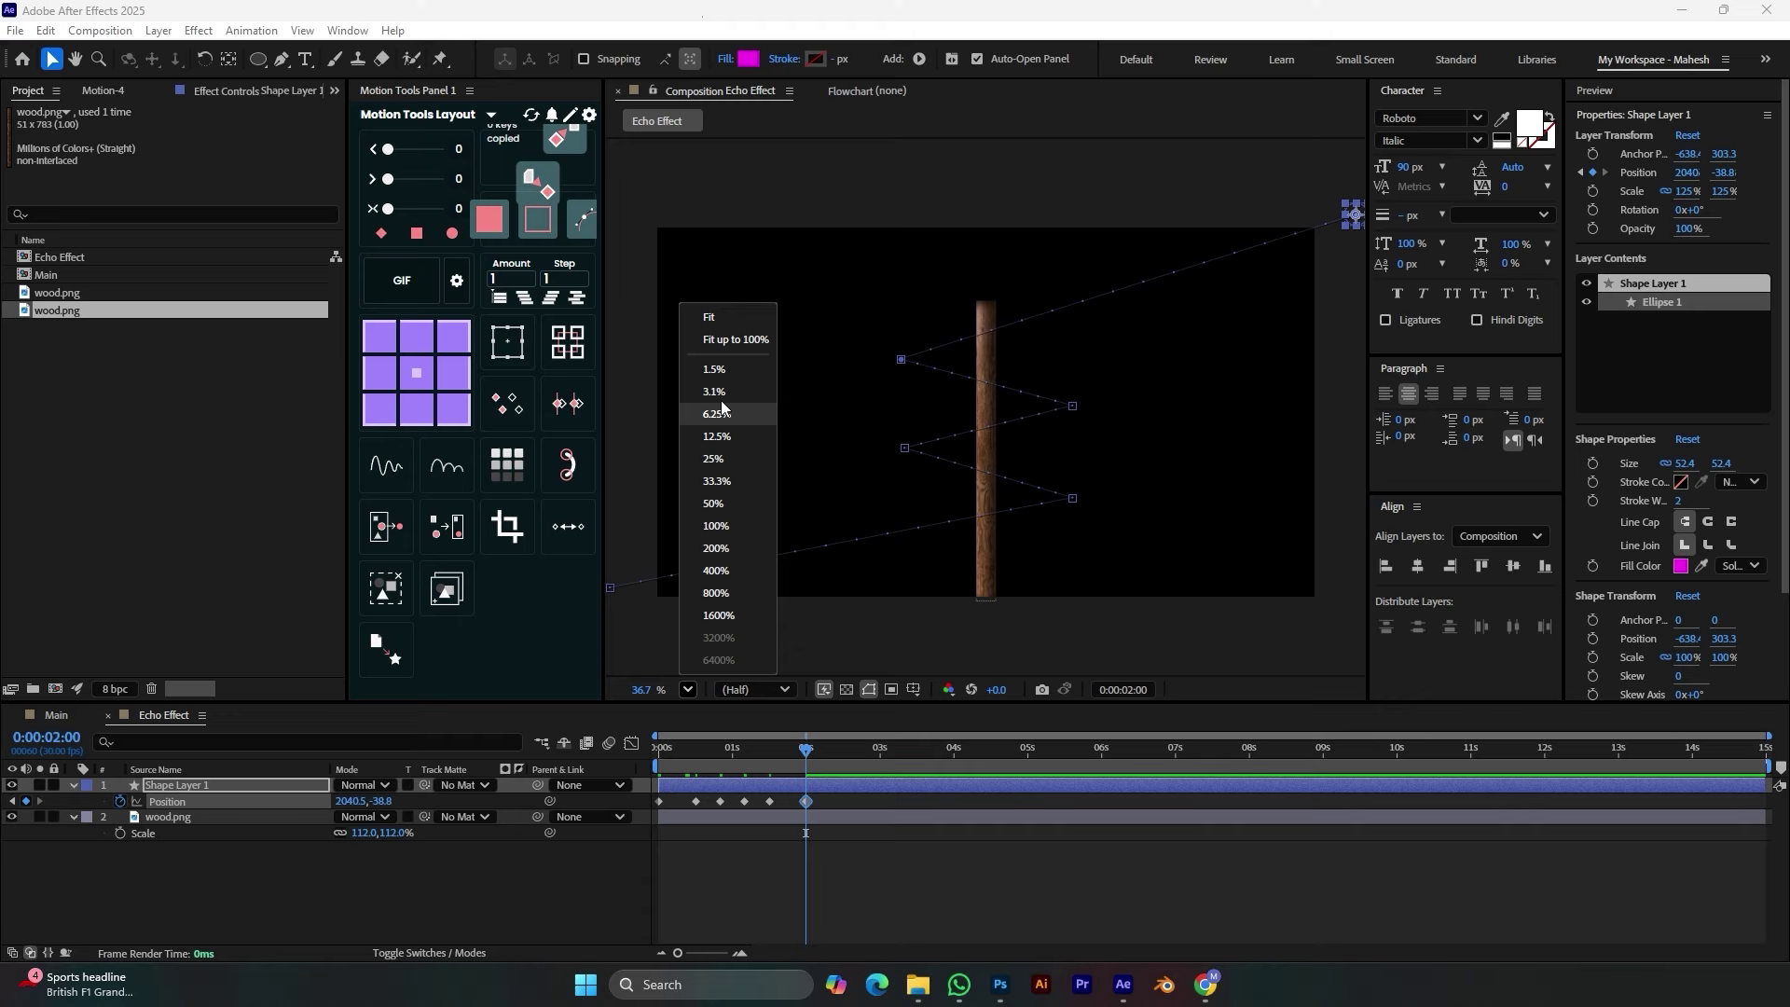
{"action": "left_click", "coordinate": [730, 321]}
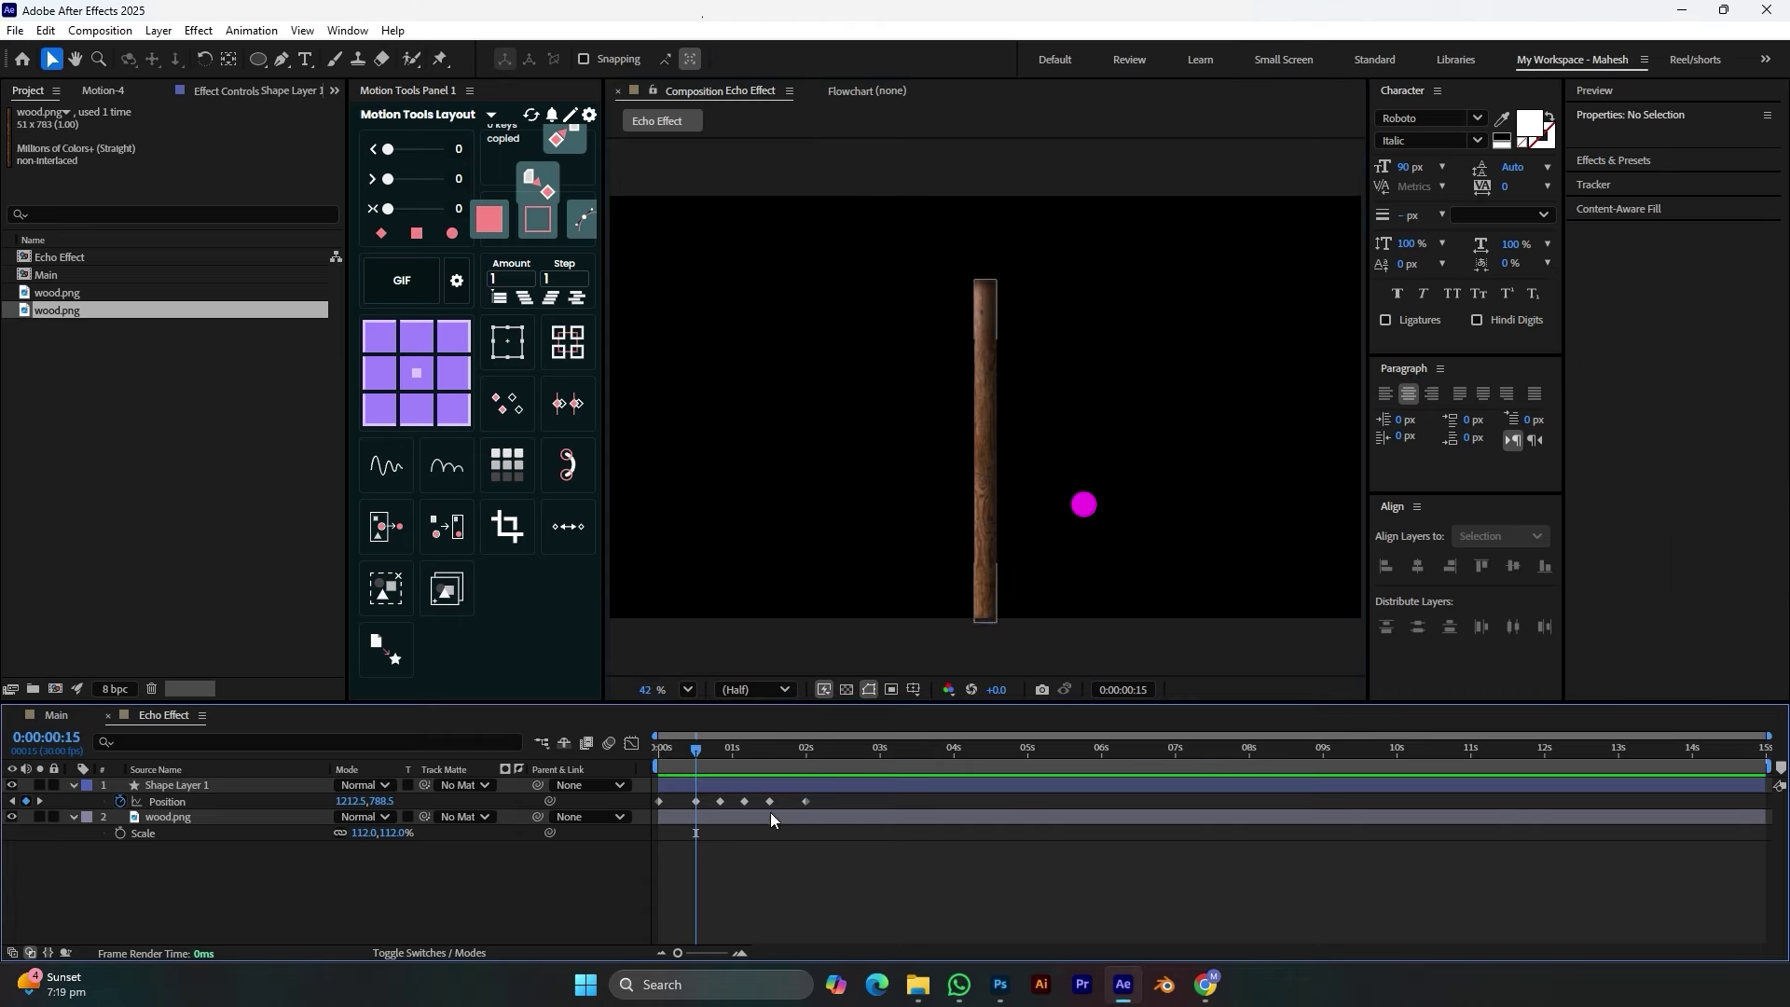
Round the four zigzag corners of the circle's motion path into smooth curves around the pole with the Convert Vertex tool
{"action": "left_click", "coordinate": [768, 781]}
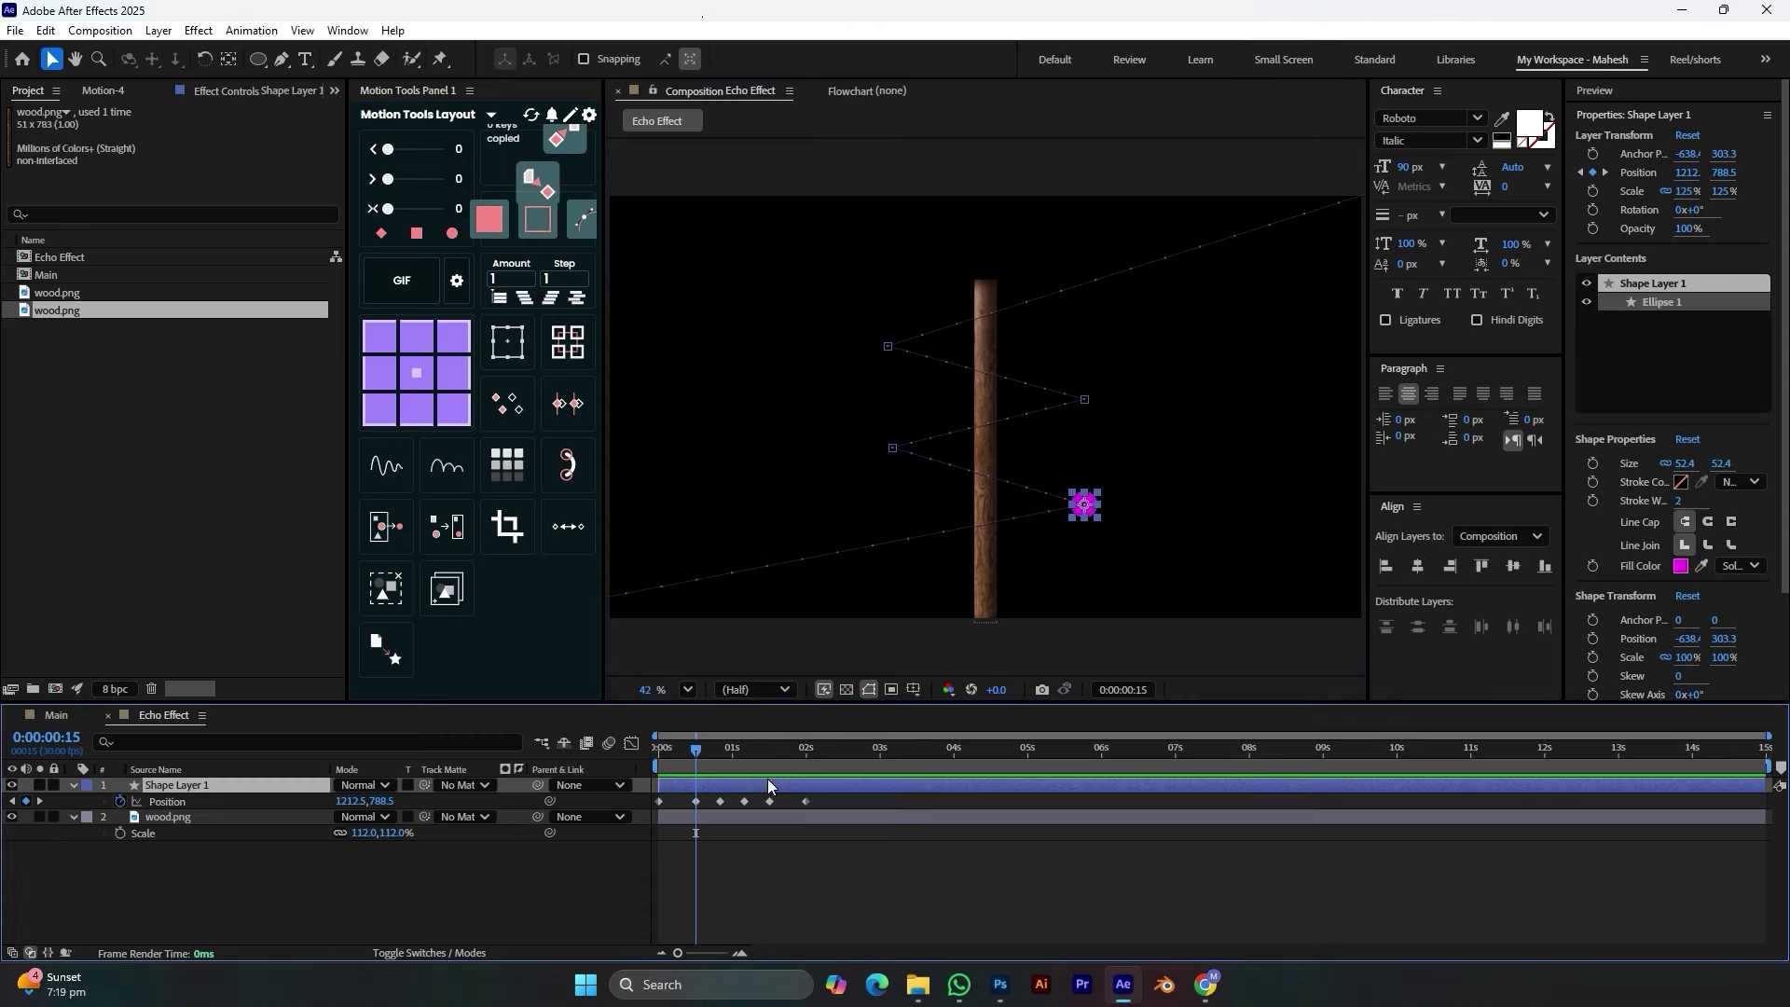
{"action": "left_click", "coordinate": [281, 59]}
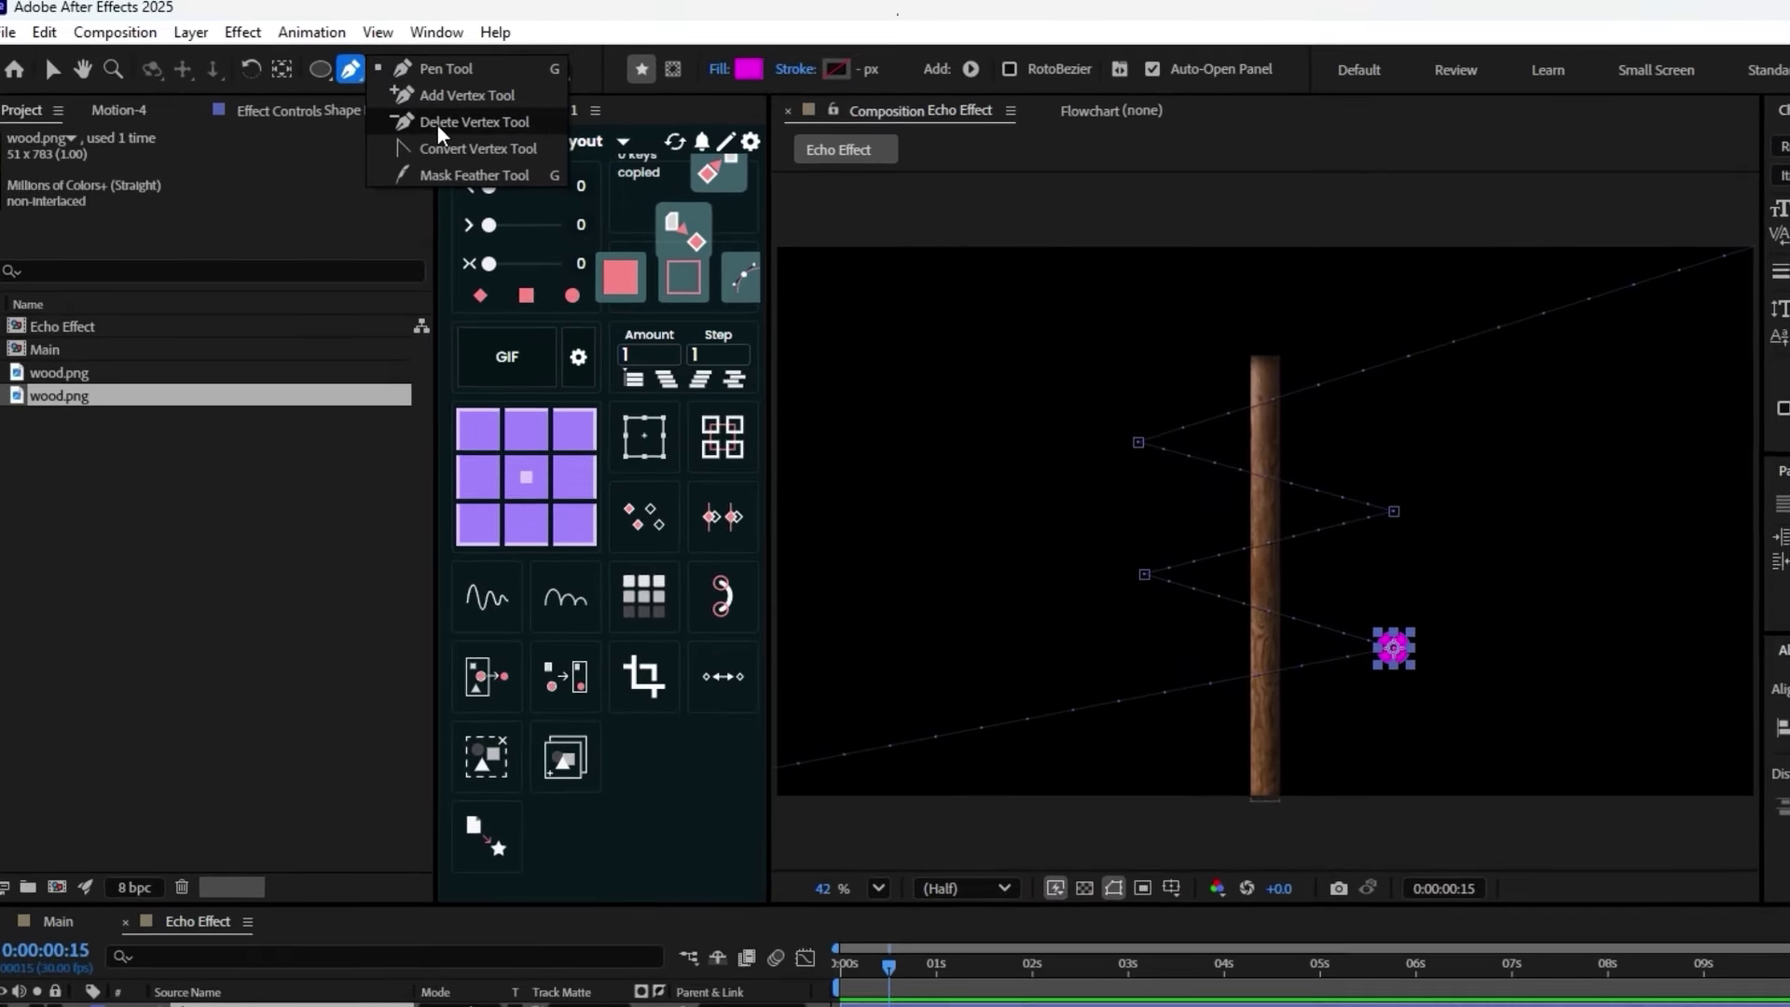
{"action": "left_click", "coordinate": [442, 150]}
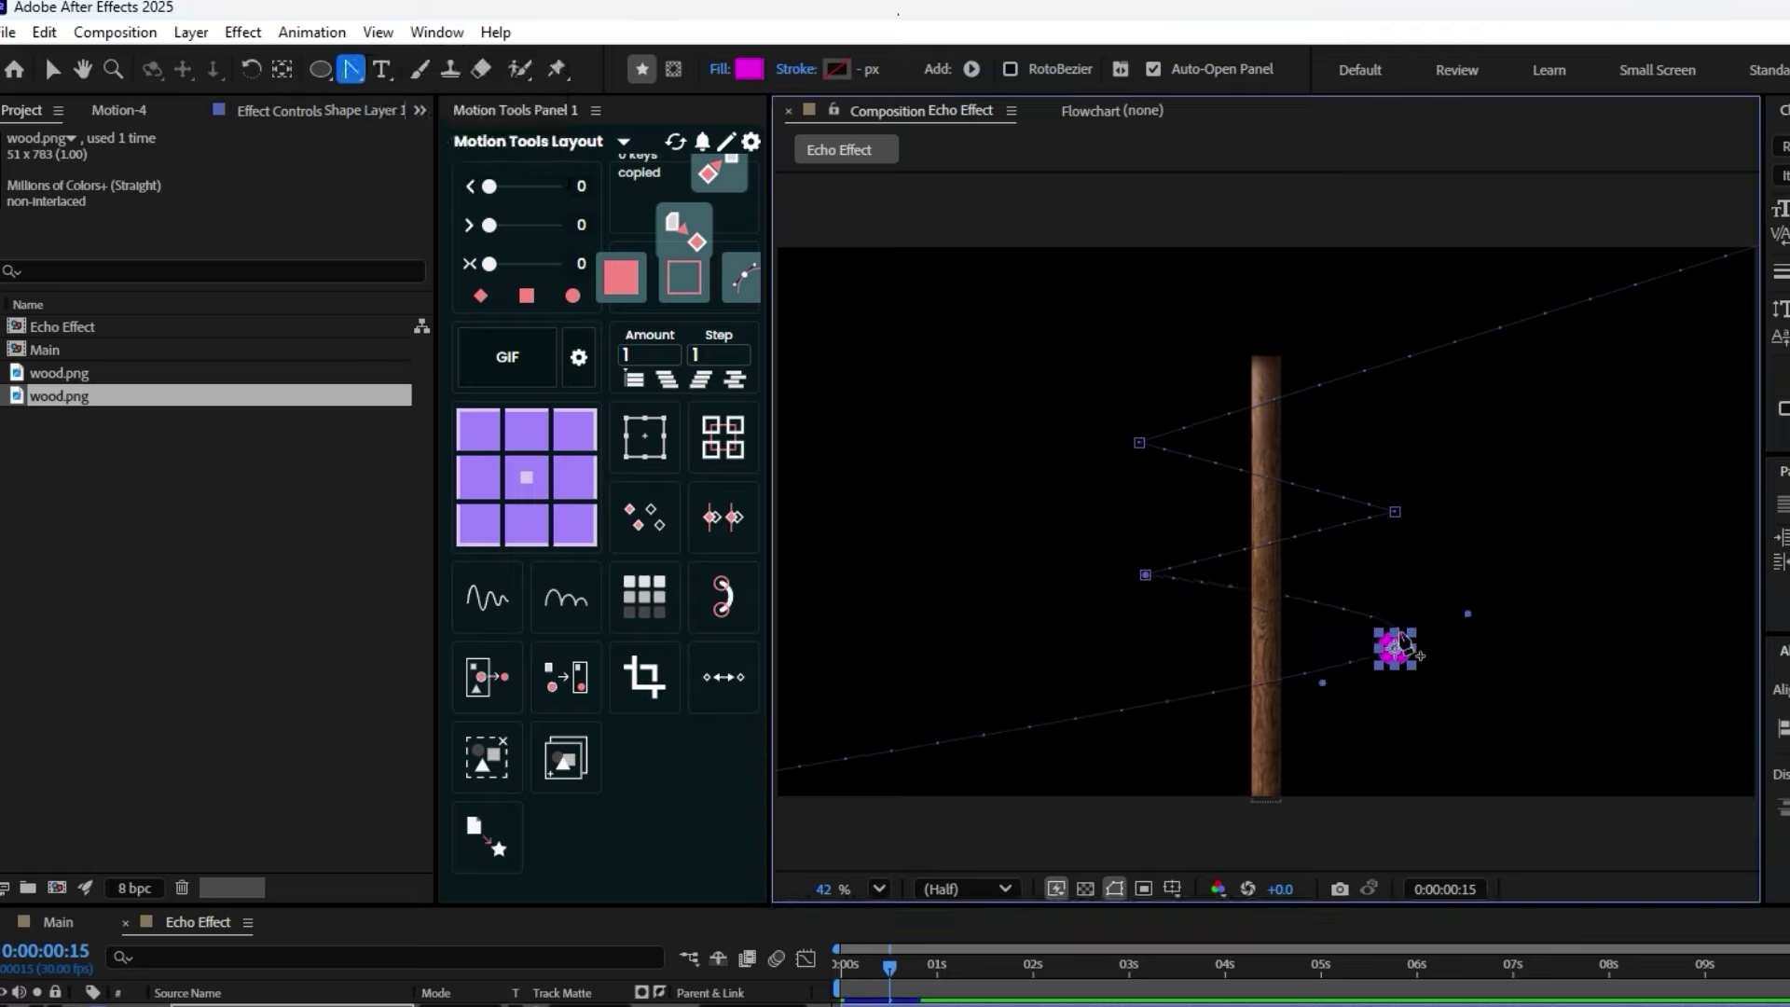
{"action": "left_click_drag", "start_coordinate": [1395, 650], "coordinate": [1458, 594]}
{"action": "left_click_drag", "start_coordinate": [1146, 575], "coordinate": [1146, 621]}
{"action": "left_click_drag", "start_coordinate": [1395, 511], "coordinate": [1405, 477]}
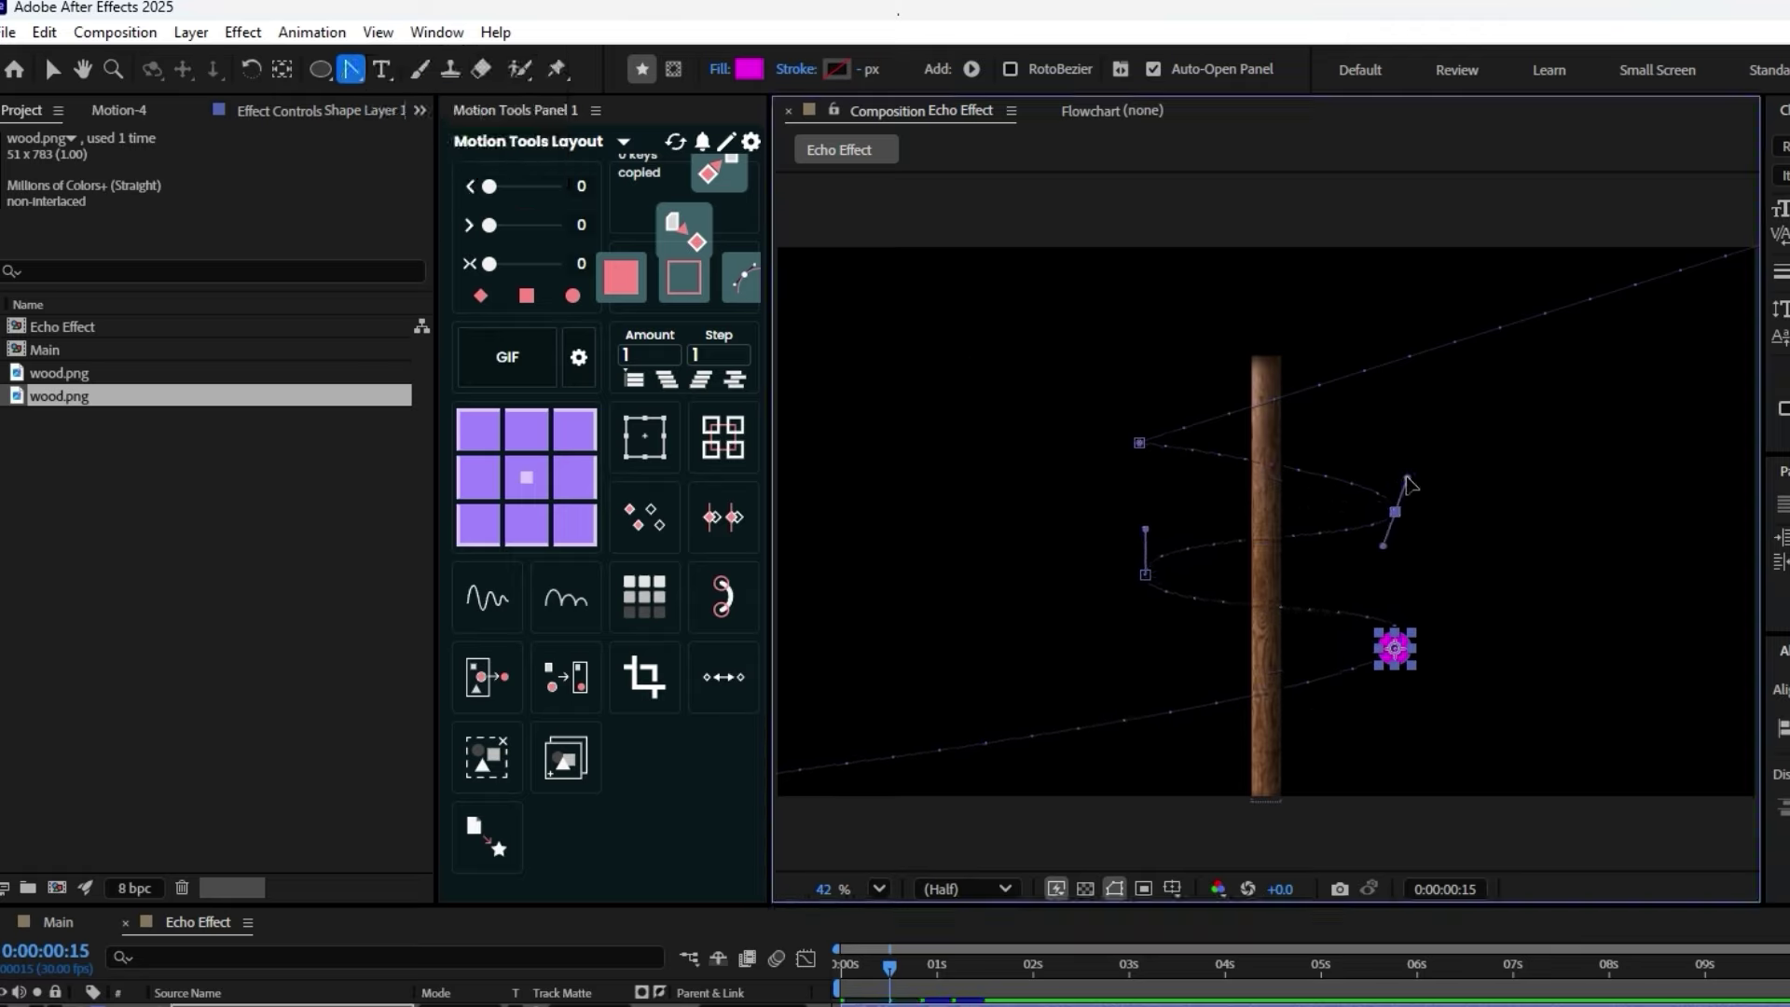
{"action": "left_click", "coordinate": [1140, 445]}
{"action": "left_click_drag", "start_coordinate": [1141, 444], "coordinate": [1194, 370]}
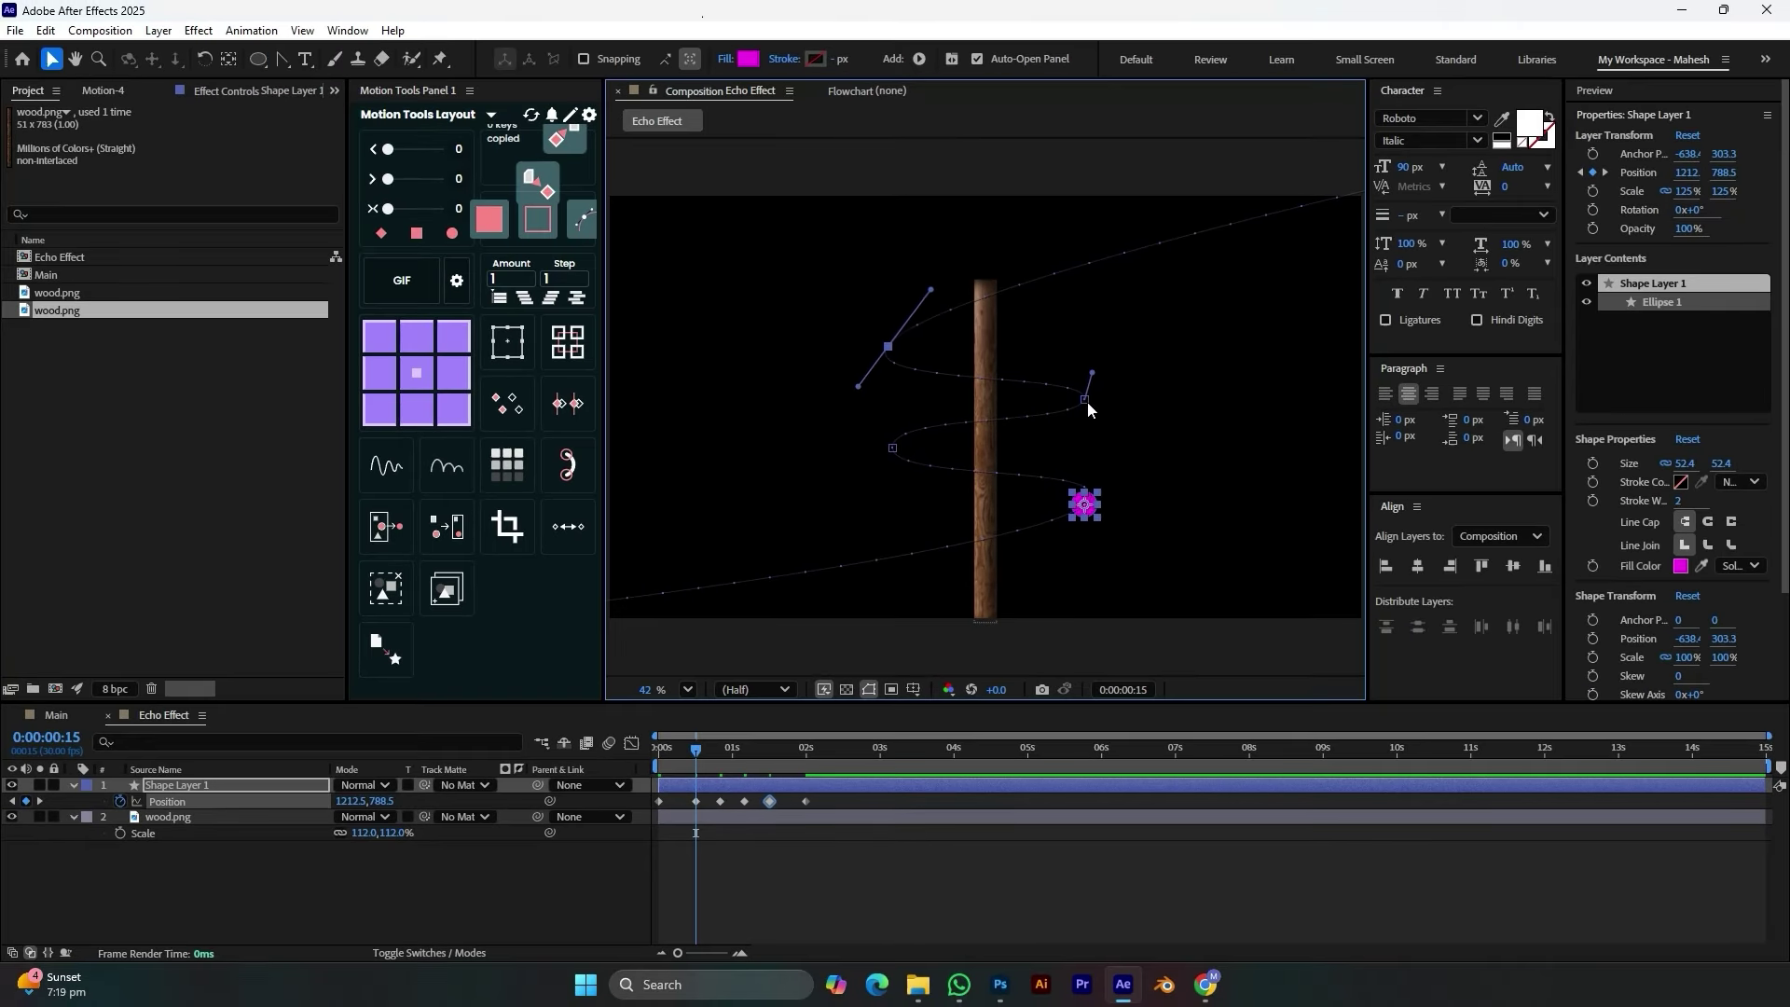
Reposition the upper three corner points of the circle's motion path and straighten the upper-right point's handle to even out the curves around the pole
{"action": "left_click_drag", "start_coordinate": [1086, 400], "coordinate": [1094, 403]}
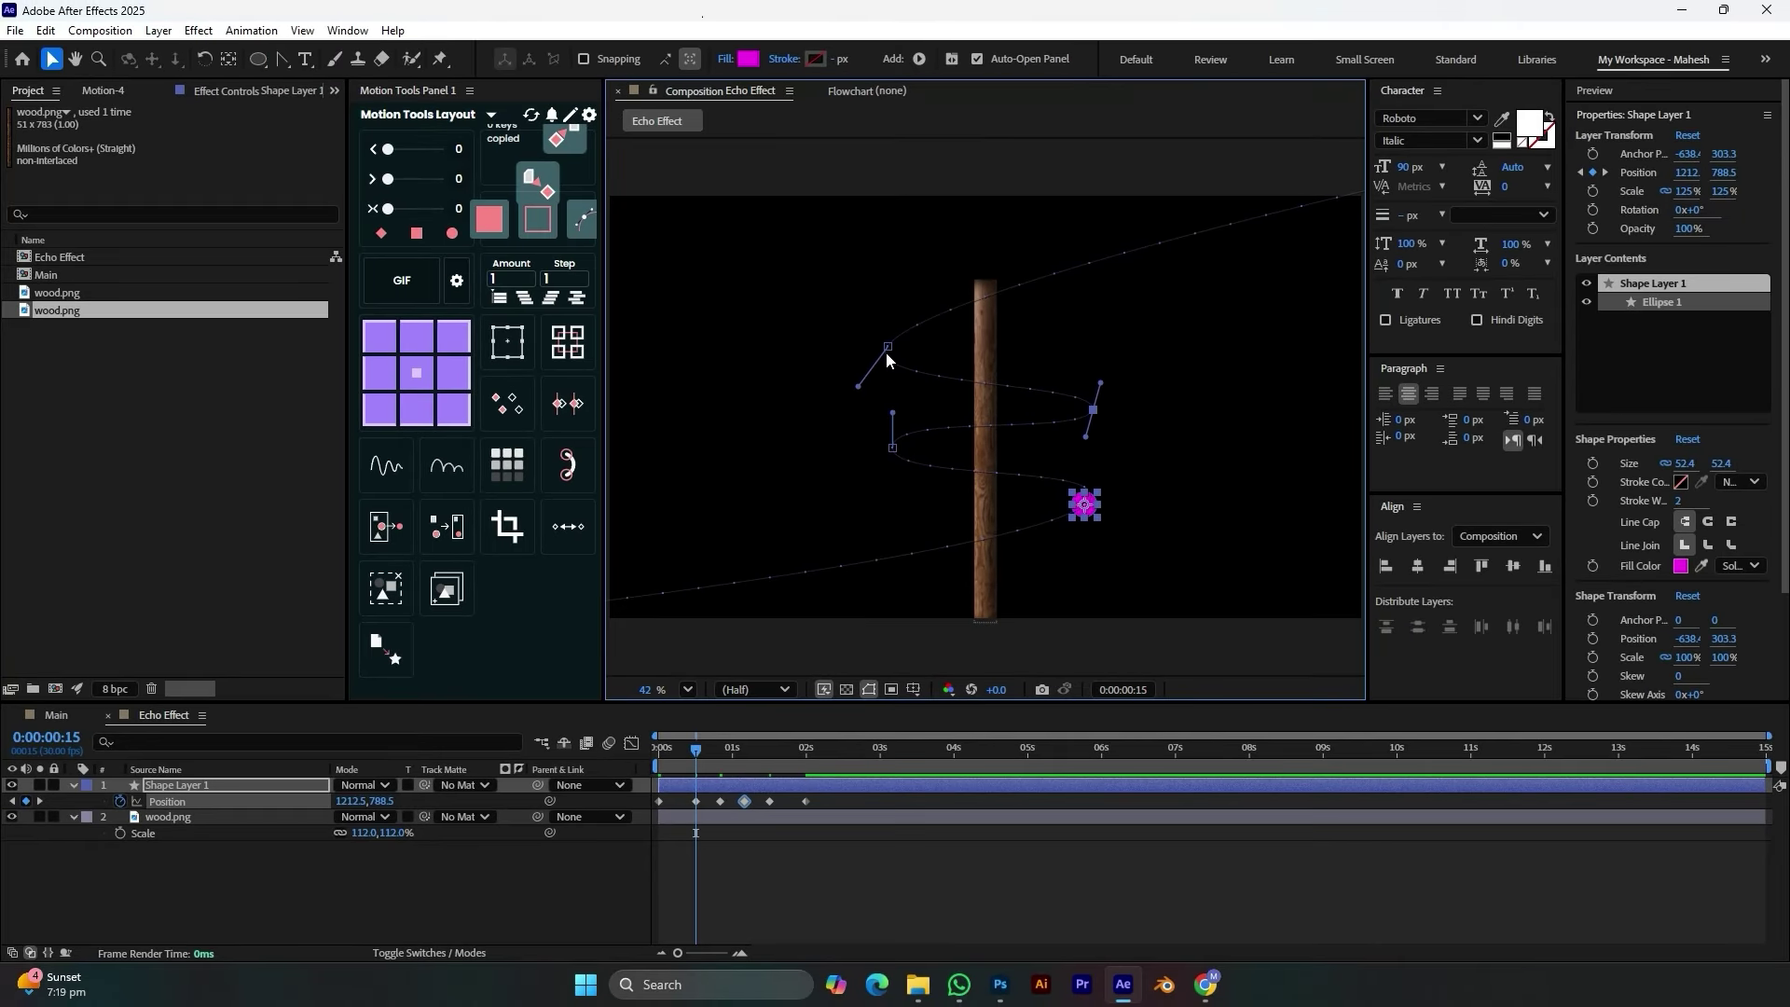
{"action": "left_click_drag", "start_coordinate": [888, 347], "coordinate": [860, 343]}
{"action": "left_click_drag", "start_coordinate": [892, 448], "coordinate": [866, 454]}
{"action": "left_click_drag", "start_coordinate": [1094, 403], "coordinate": [1099, 399]}
{"action": "left_click_drag", "start_coordinate": [859, 344], "coordinate": [858, 349]}
{"action": "left_click", "coordinate": [1100, 399]}
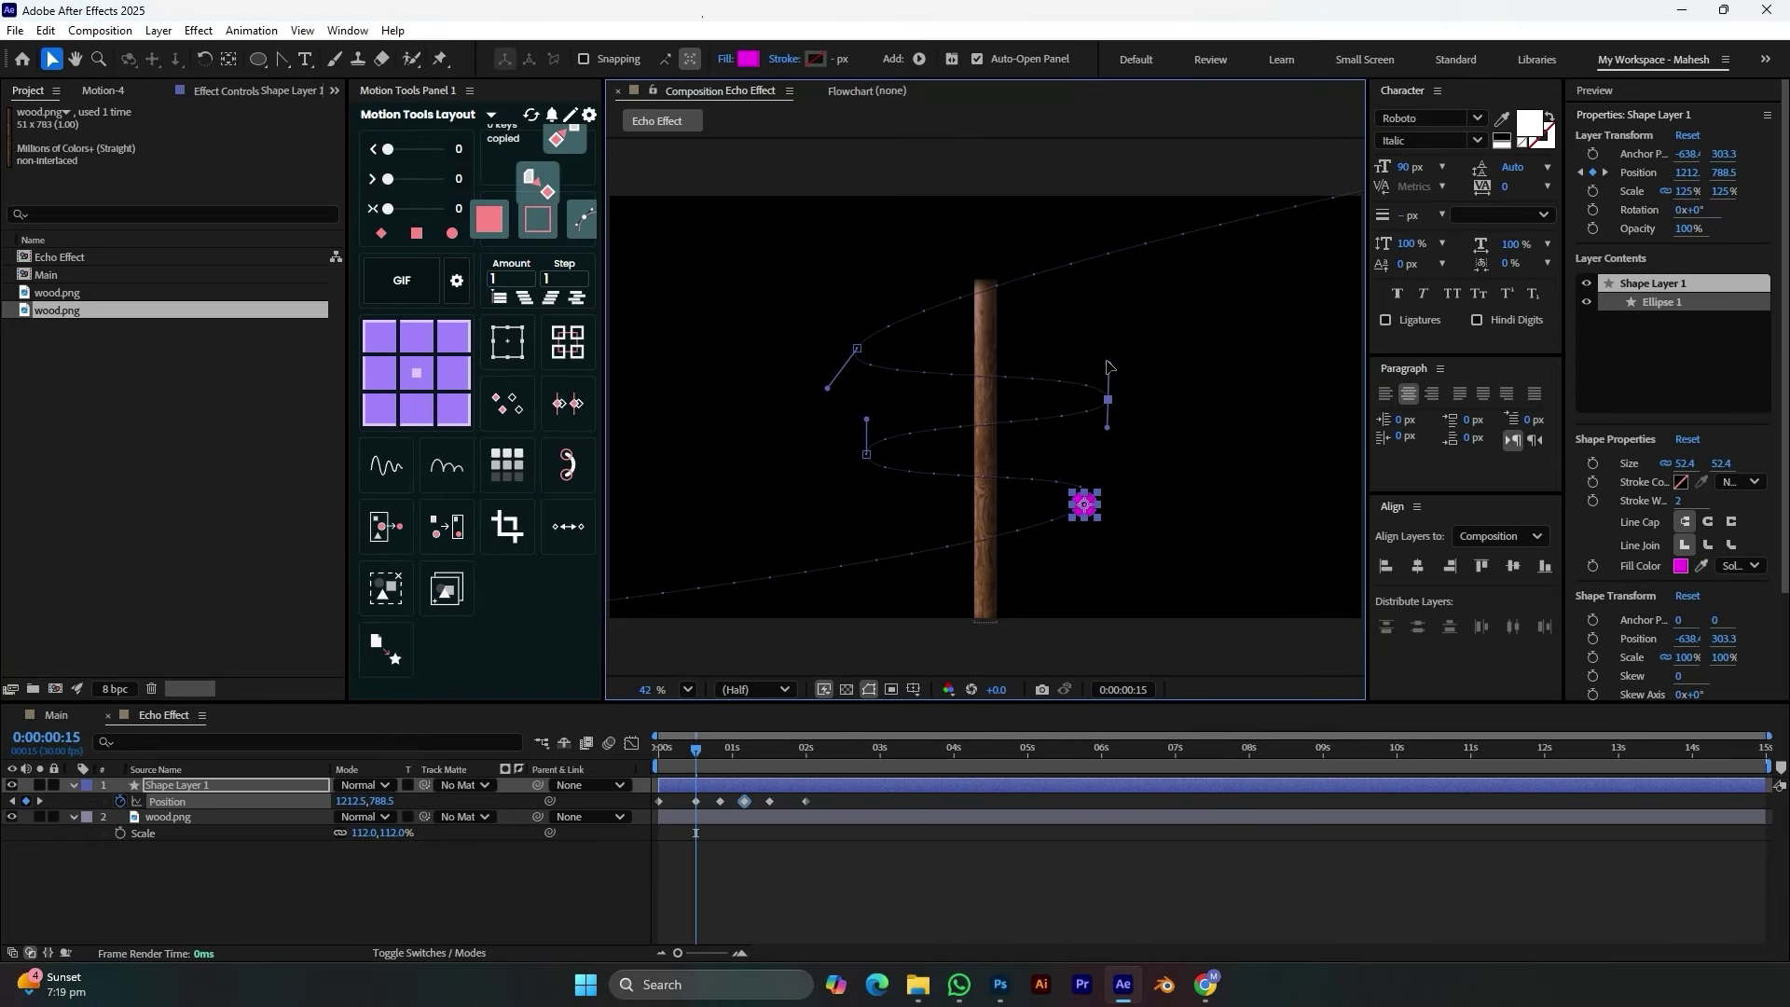
{"action": "left_click_drag", "start_coordinate": [1106, 373], "coordinate": [1100, 348]}
{"action": "left_click_drag", "start_coordinate": [866, 454], "coordinate": [877, 457]}
{"action": "left_click_drag", "start_coordinate": [858, 348], "coordinate": [875, 341]}
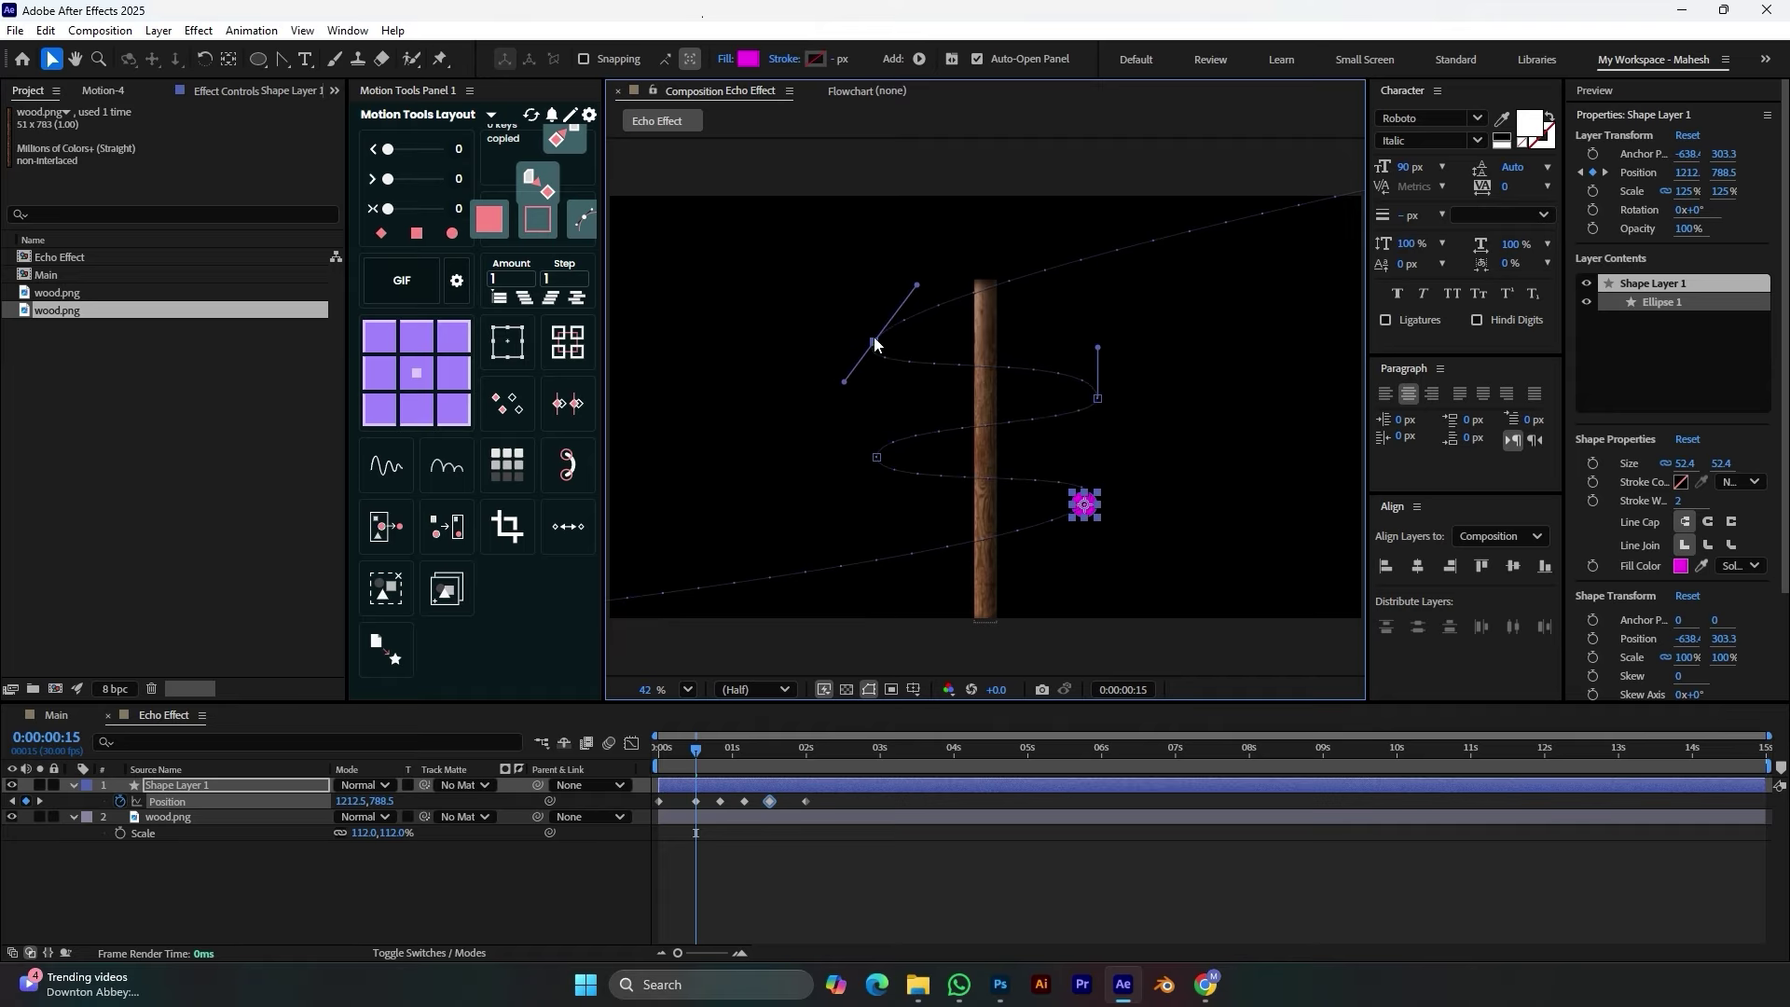
{"action": "left_click", "coordinate": [742, 839]}
Apply Easy Ease to all of the circle's Position keyframes and preview the animation from 0:00:00:00
{"action": "left_click_drag", "start_coordinate": [698, 750], "coordinate": [659, 757]}
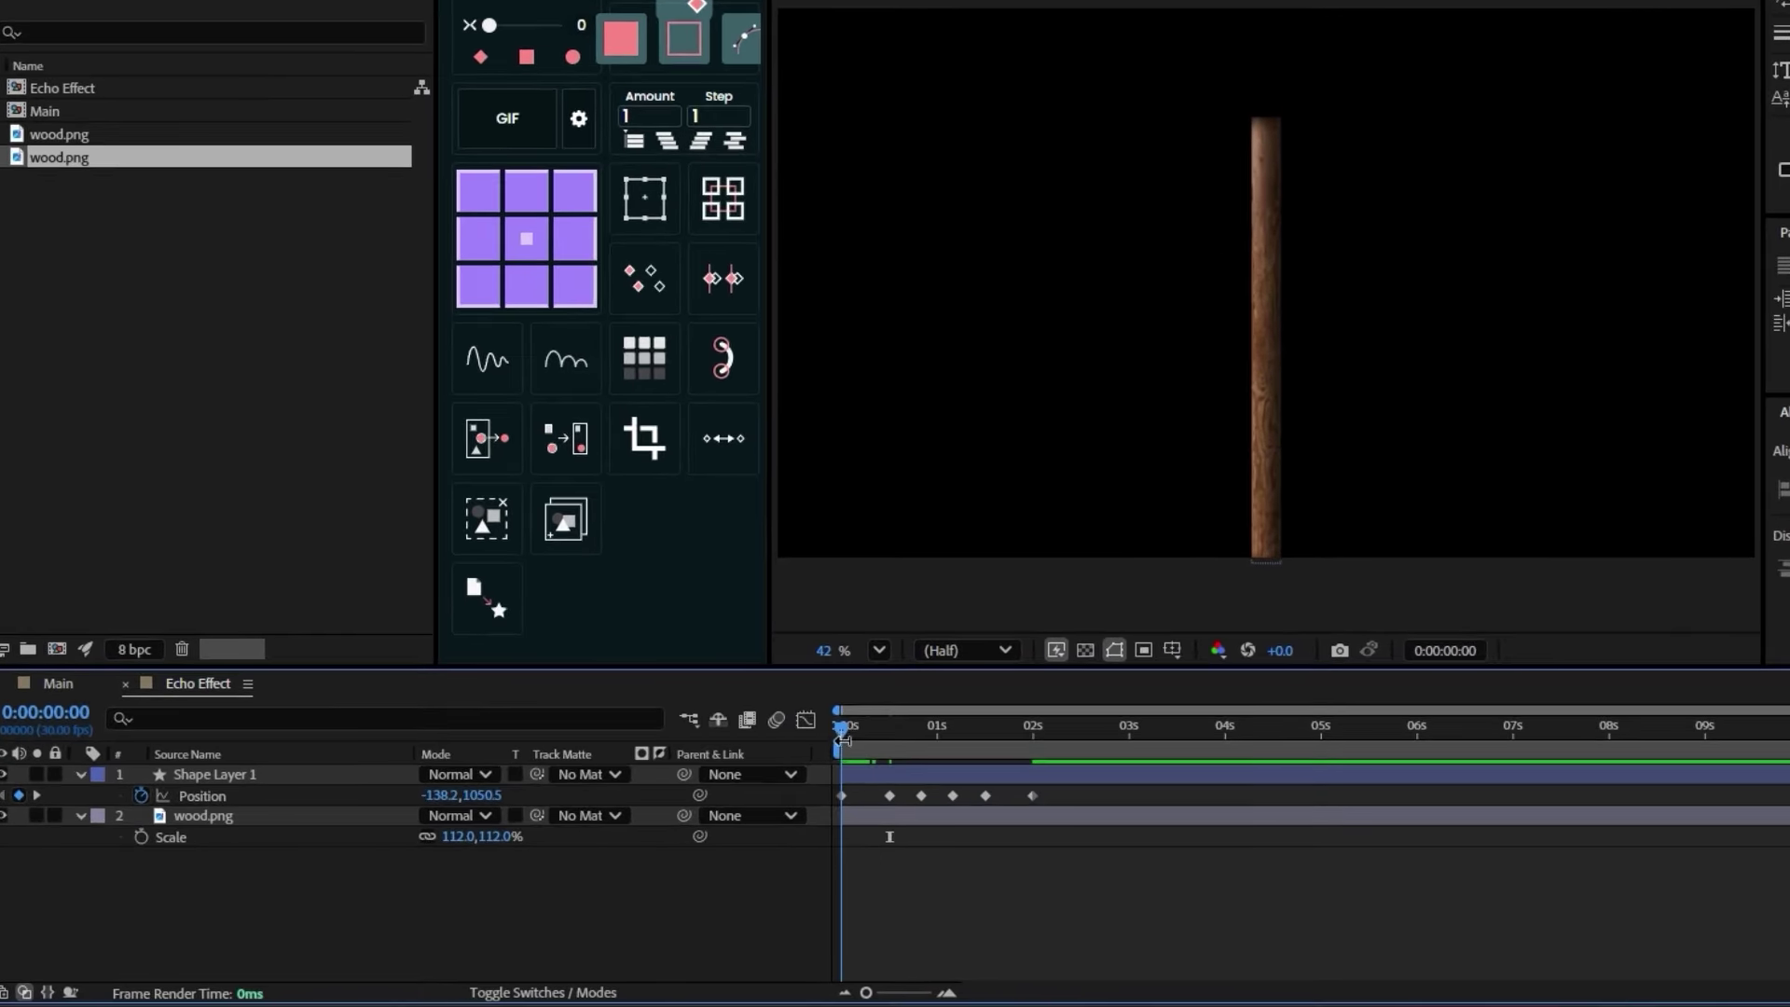
{"action": "left_click", "coordinate": [1033, 796]}
{"action": "left_click_drag", "start_coordinate": [878, 828], "coordinate": [830, 836]}
{"action": "key", "text": "F9"}
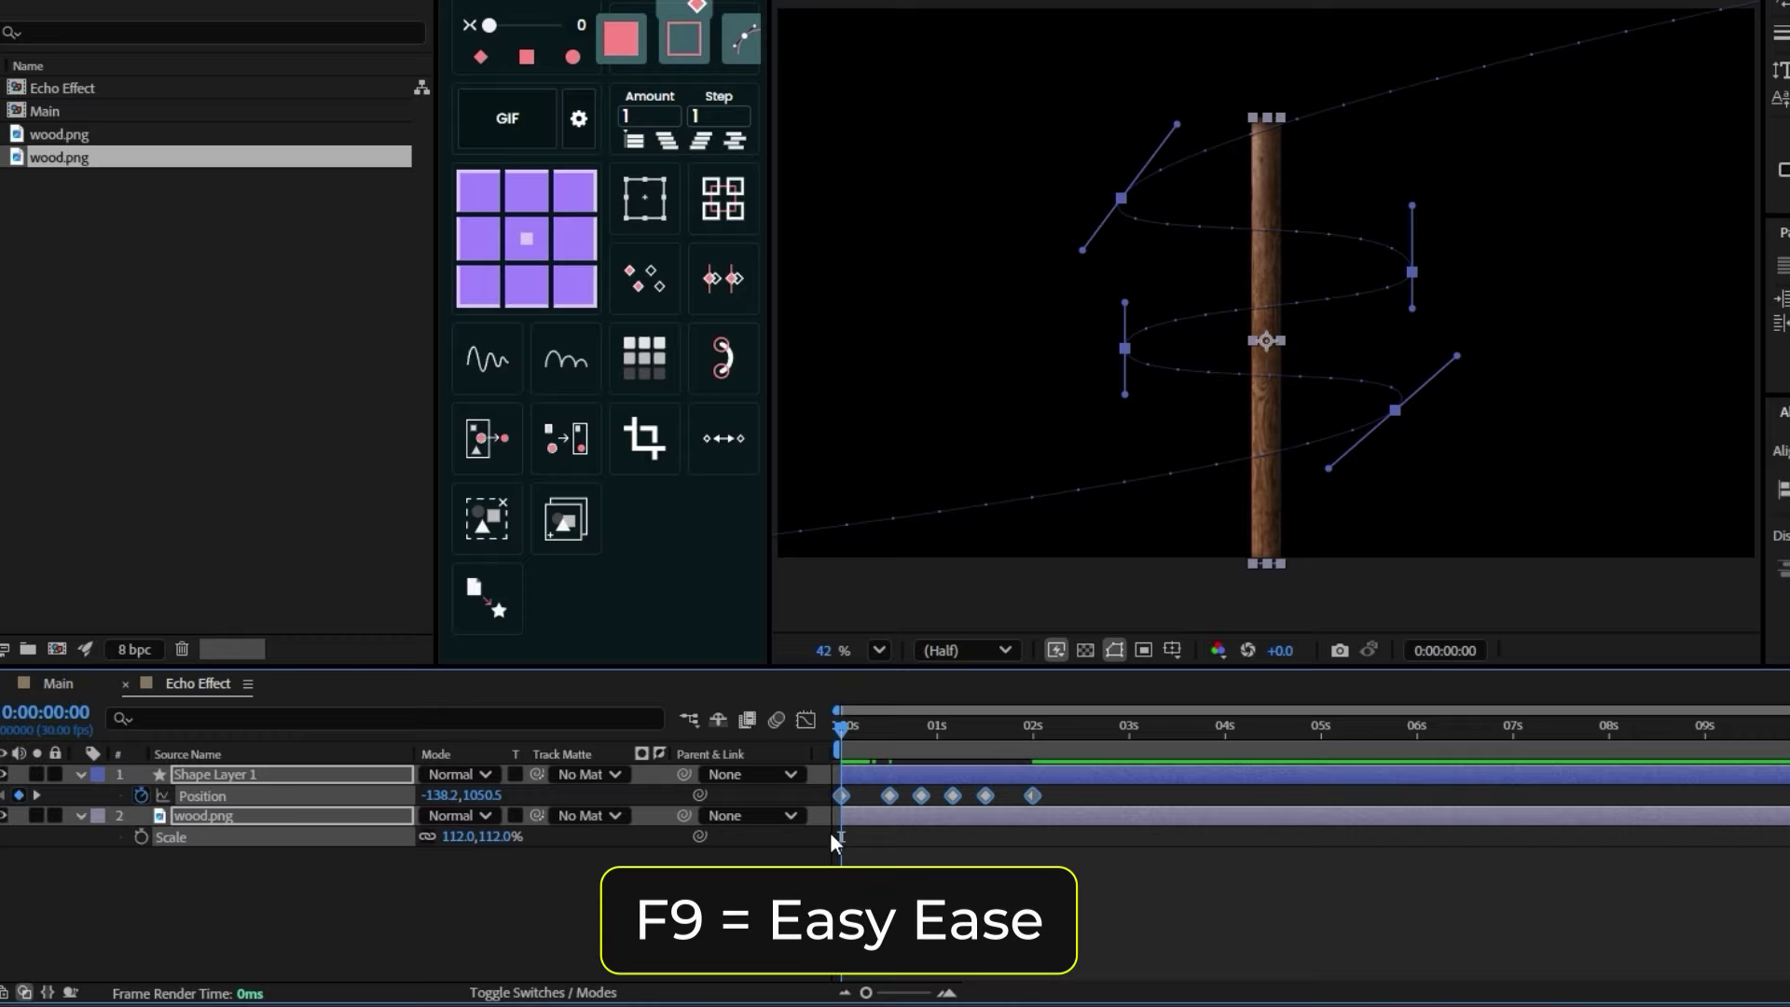
{"action": "key", "text": "space"}
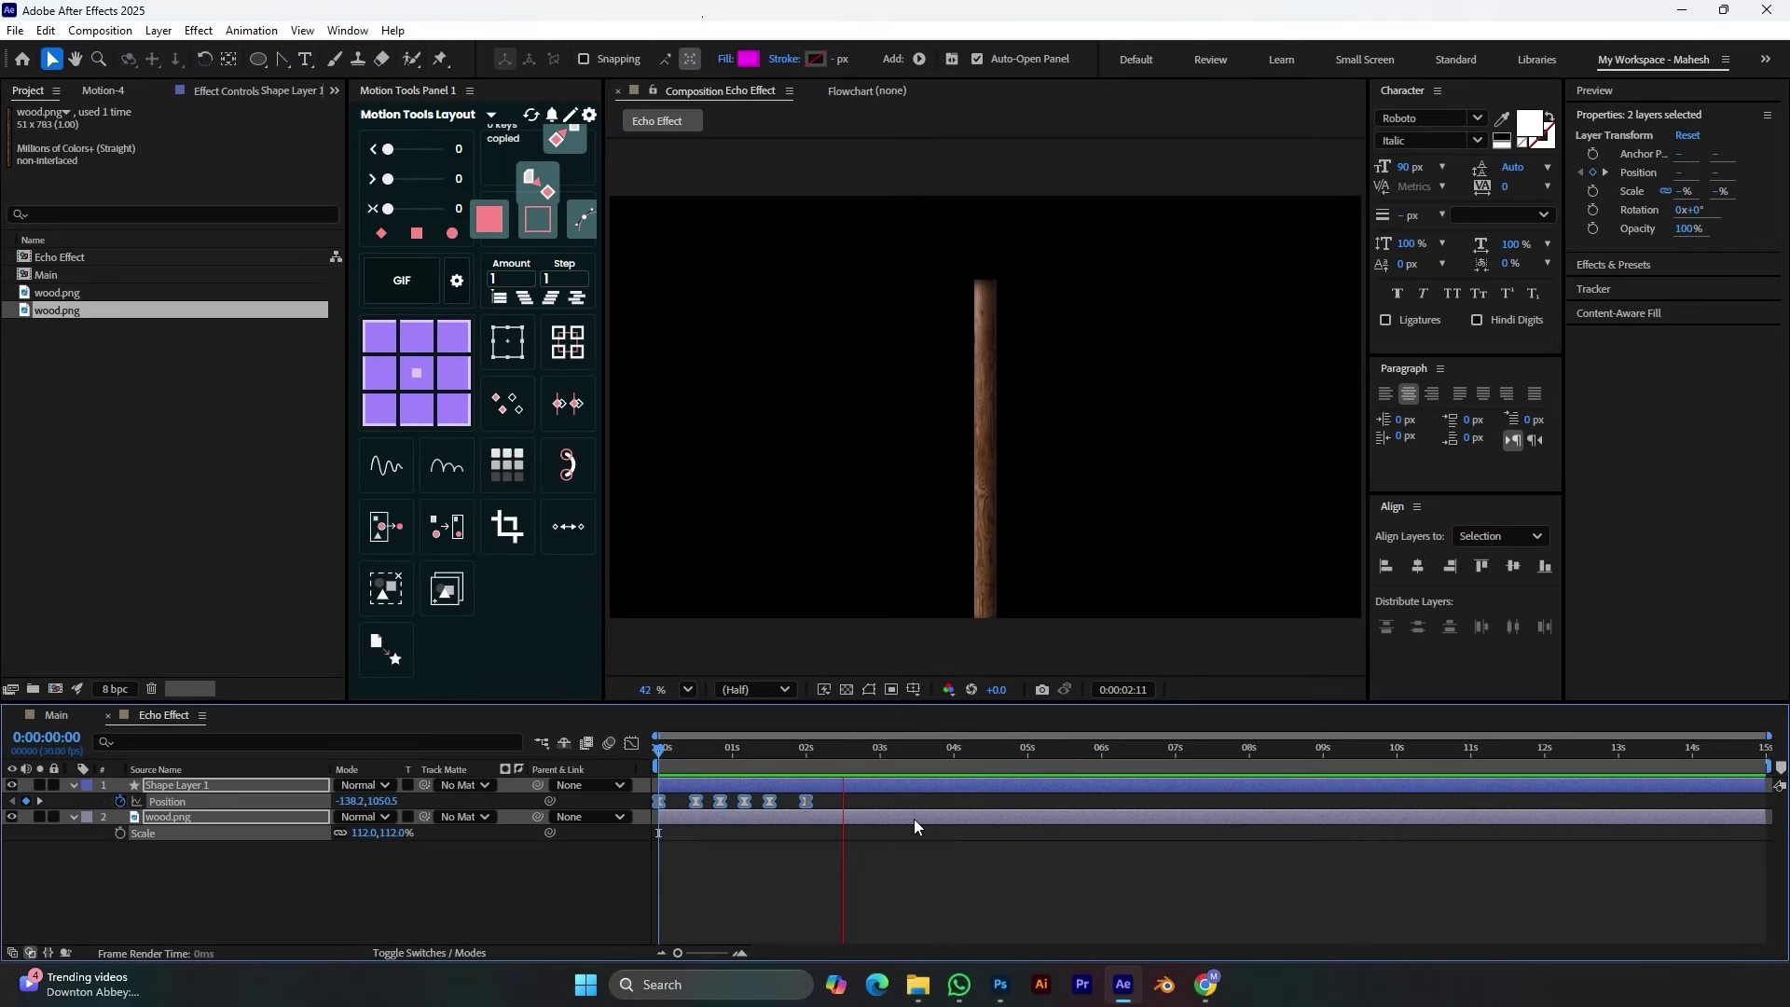
{"action": "key", "text": "space"}
End the work area at about 0:00:02:10 and rename Shape Layer 1 to Circle
{"action": "left_click", "coordinate": [826, 785]}
{"action": "key", "text": "equal"}
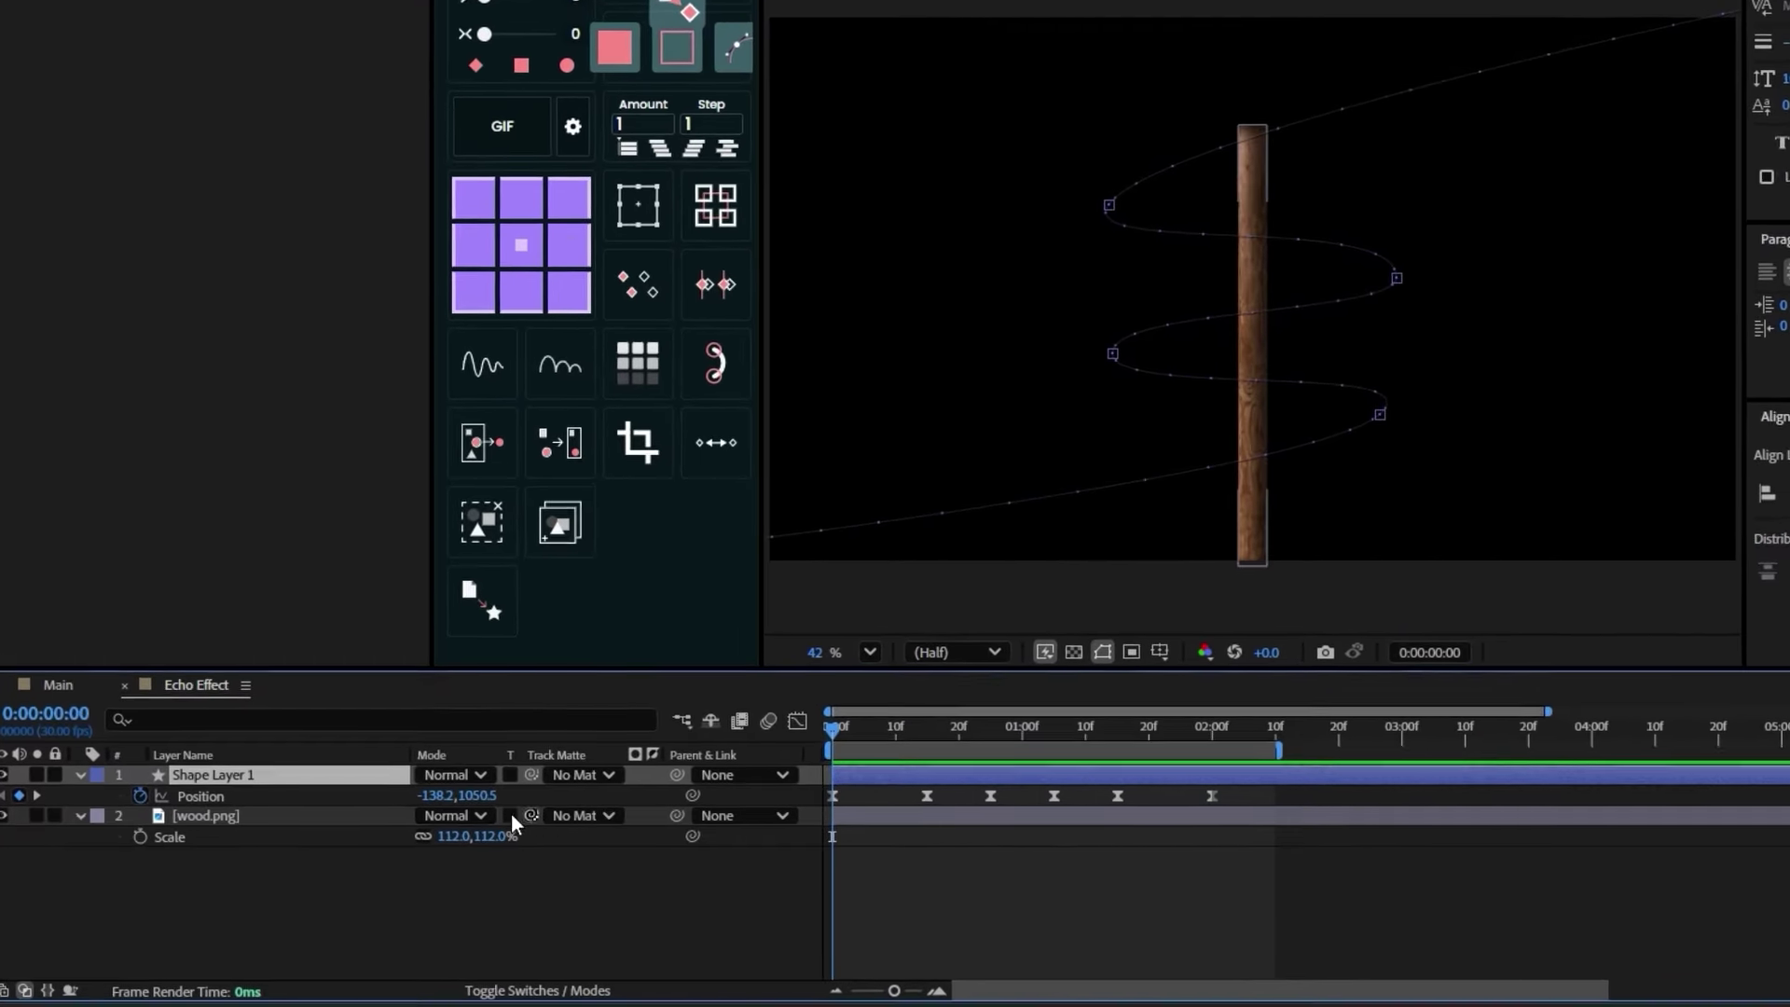
{"action": "right_click", "coordinate": [311, 775]}
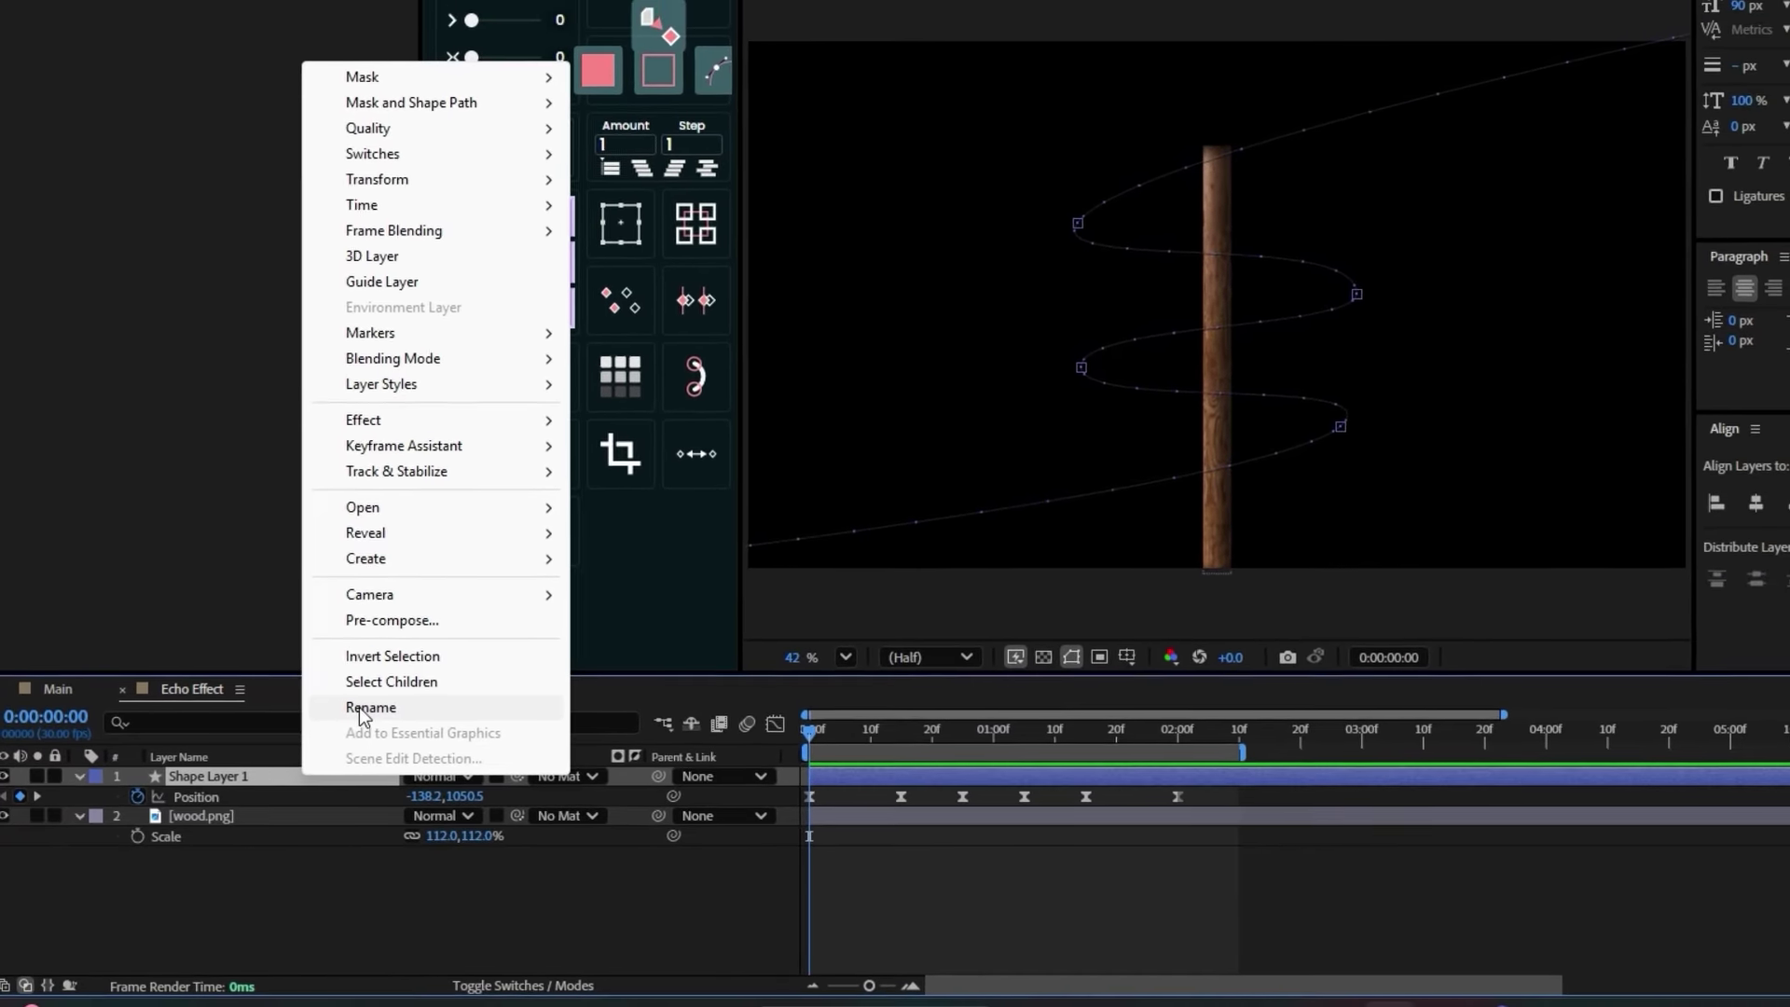
{"action": "left_click", "coordinate": [366, 712]}
{"action": "type", "text": "Circl"}
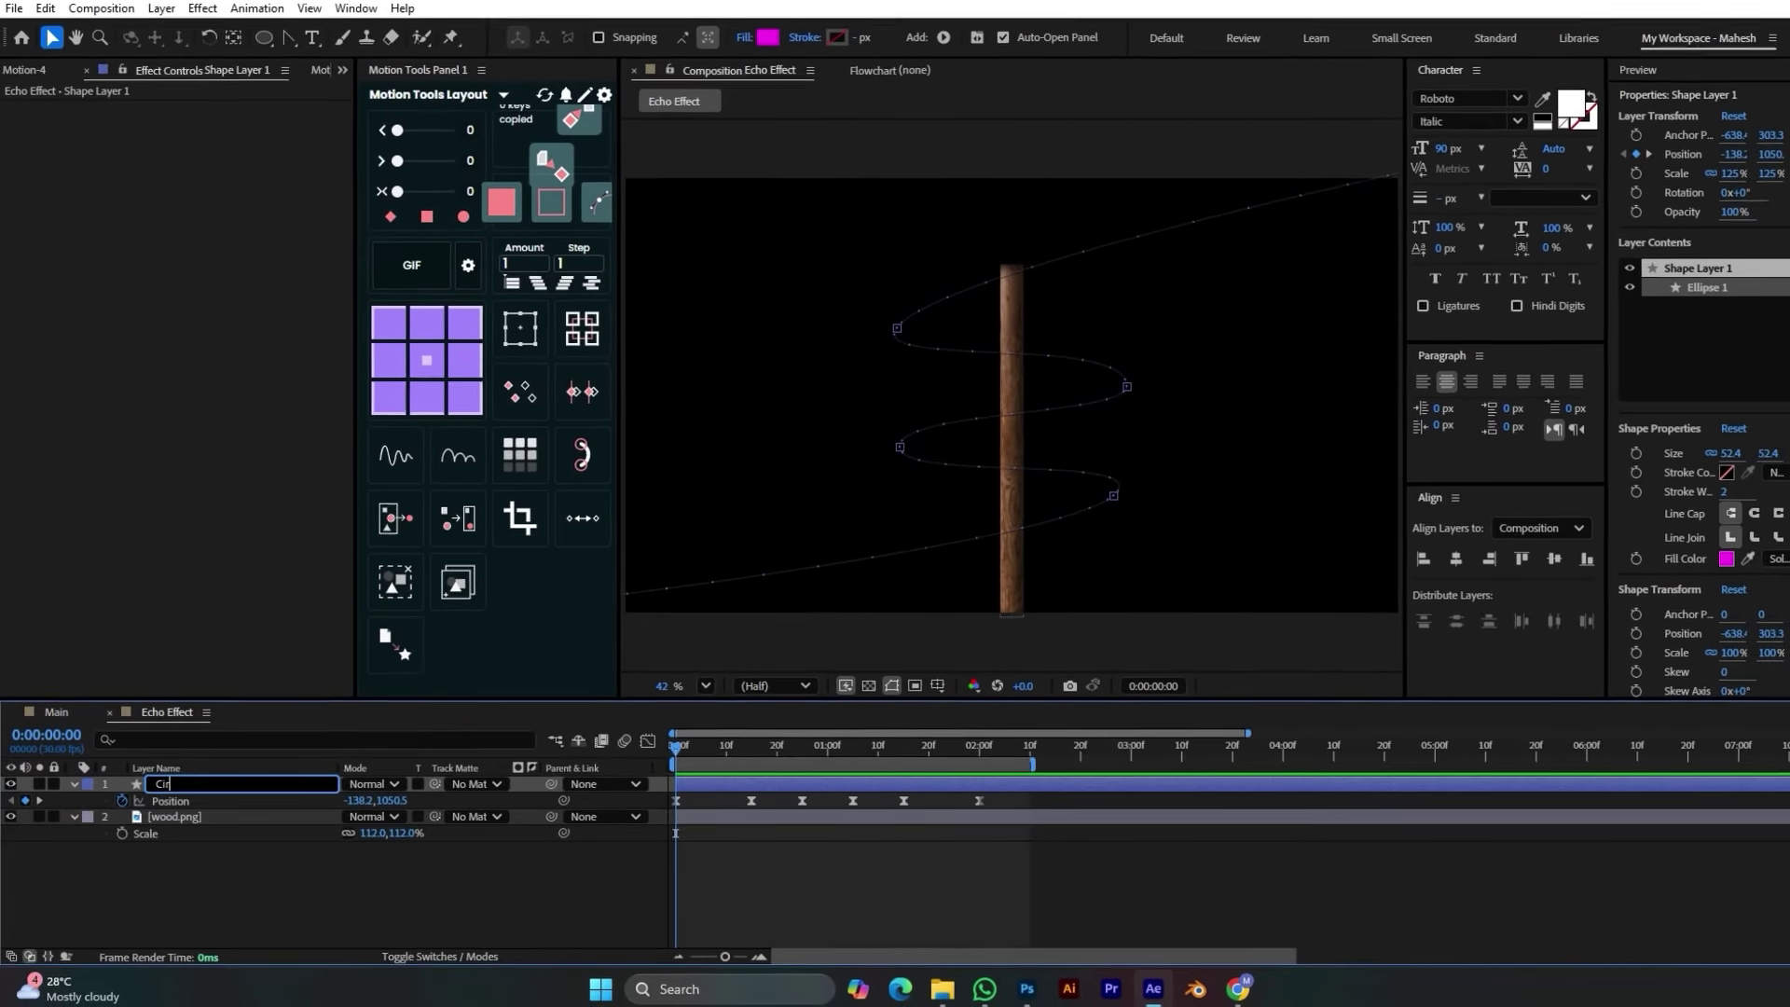
{"action": "type", "text": "e"}
{"action": "key", "text": "Return"}
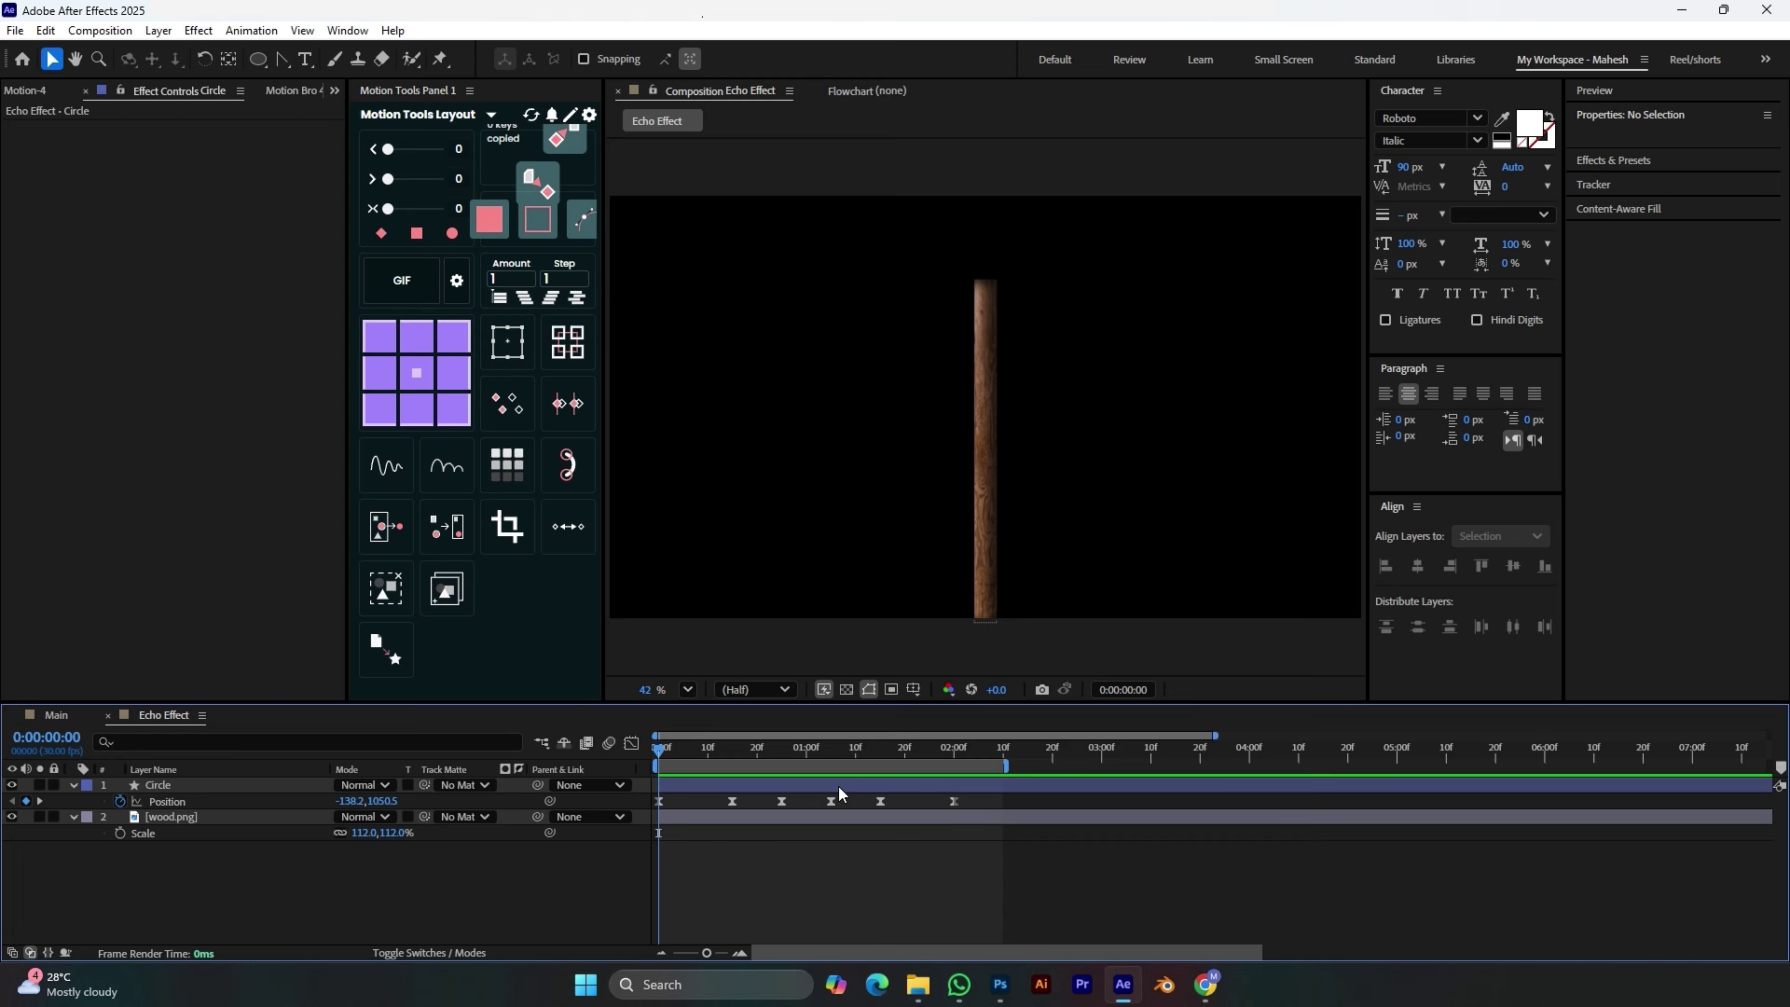
Find the Echo effect by searching for "echo" and apply it to the Circle layer
{"action": "left_click", "coordinate": [1685, 113]}
{"action": "left_click", "coordinate": [1665, 138]}
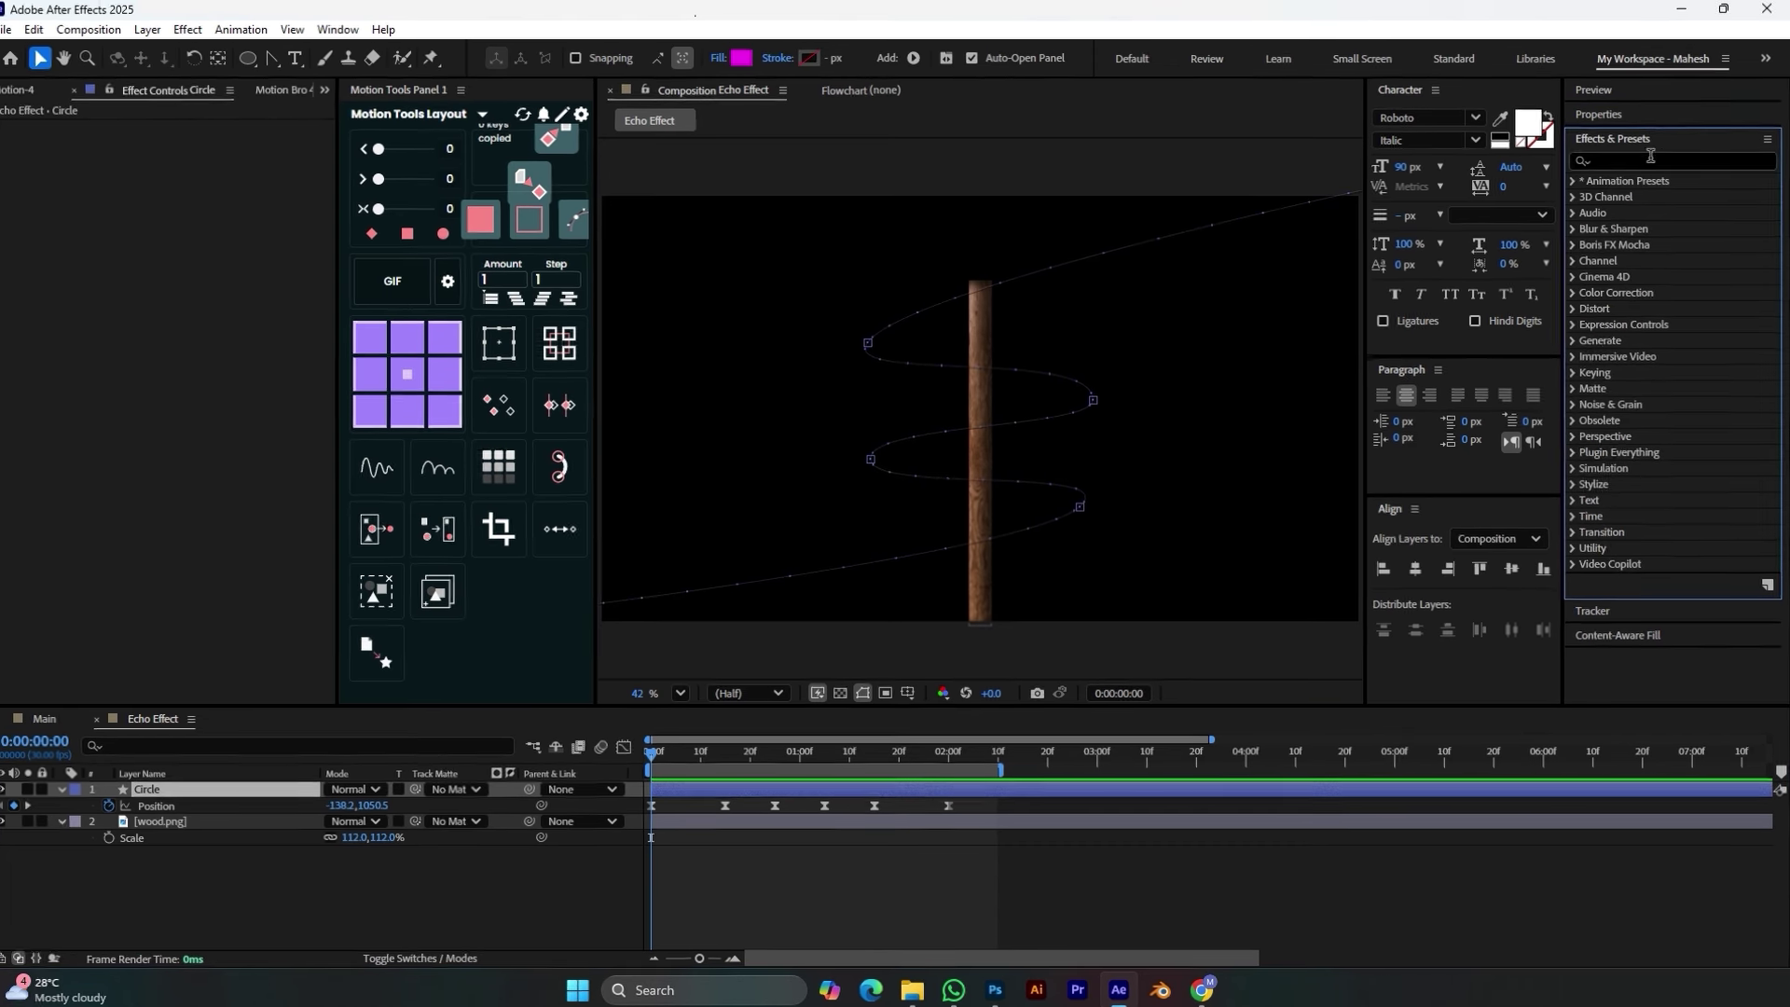
{"action": "left_click", "coordinate": [1648, 161]}
{"action": "type", "text": "echo"}
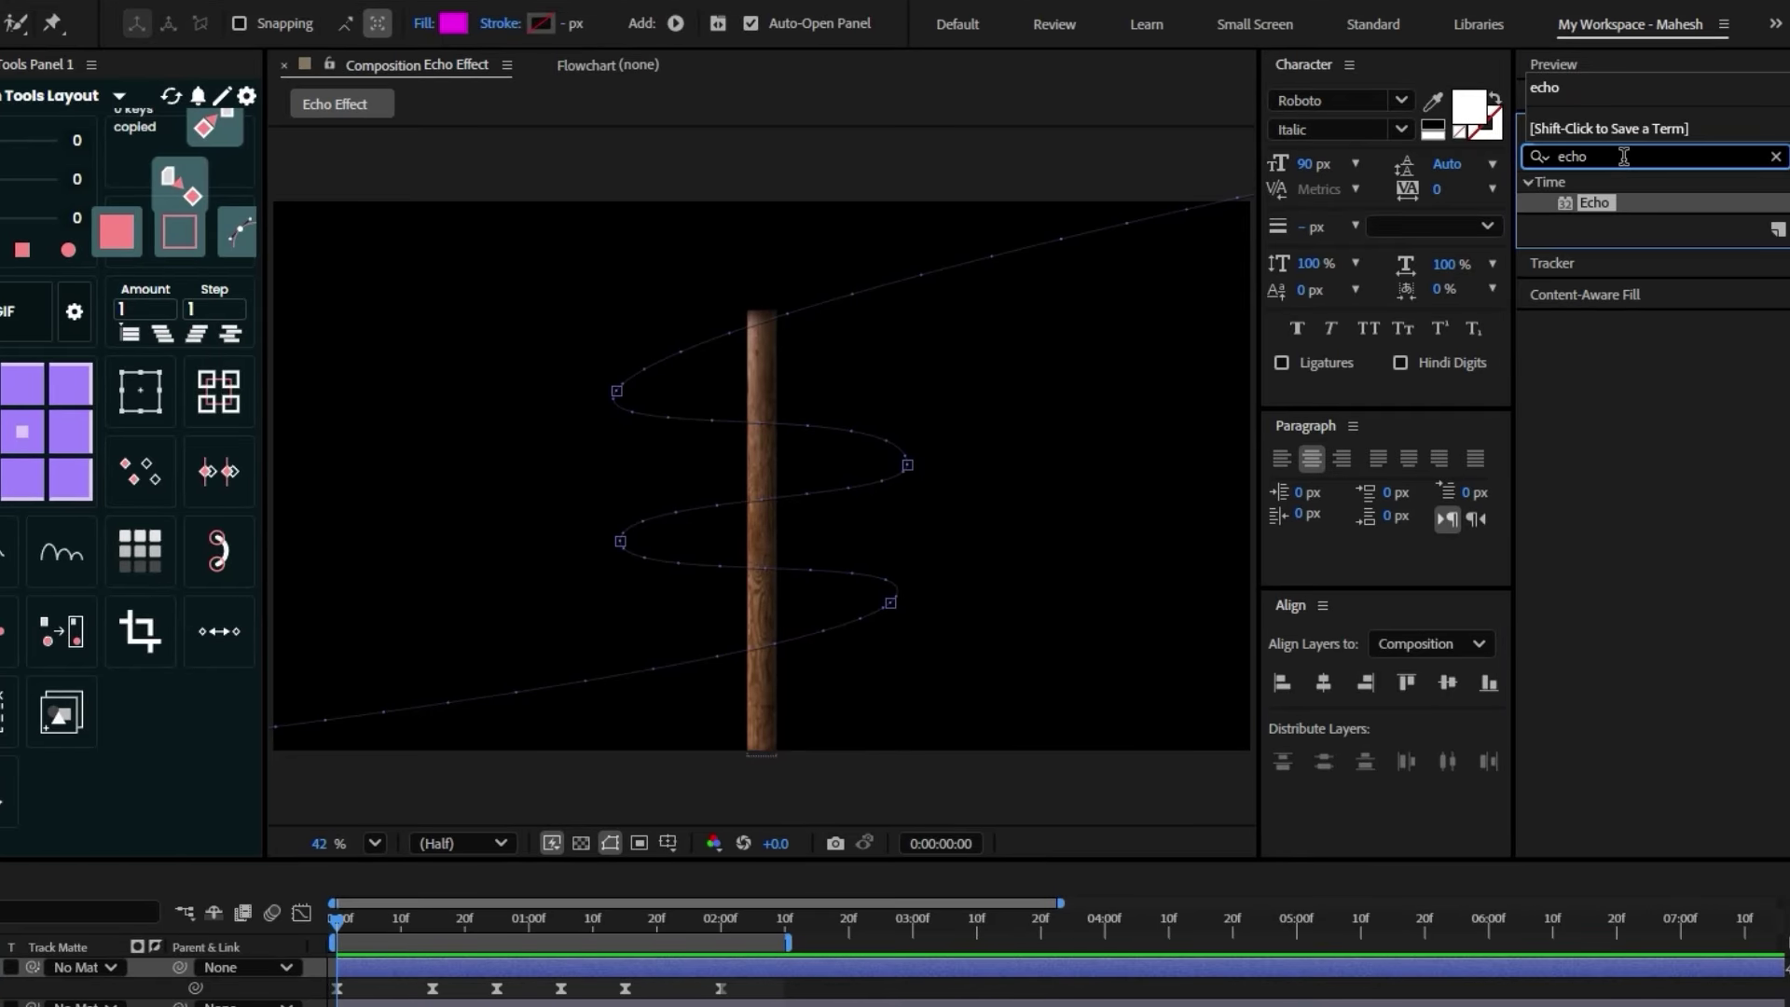
{"action": "left_click_drag", "start_coordinate": [1606, 216], "coordinate": [249, 785]}
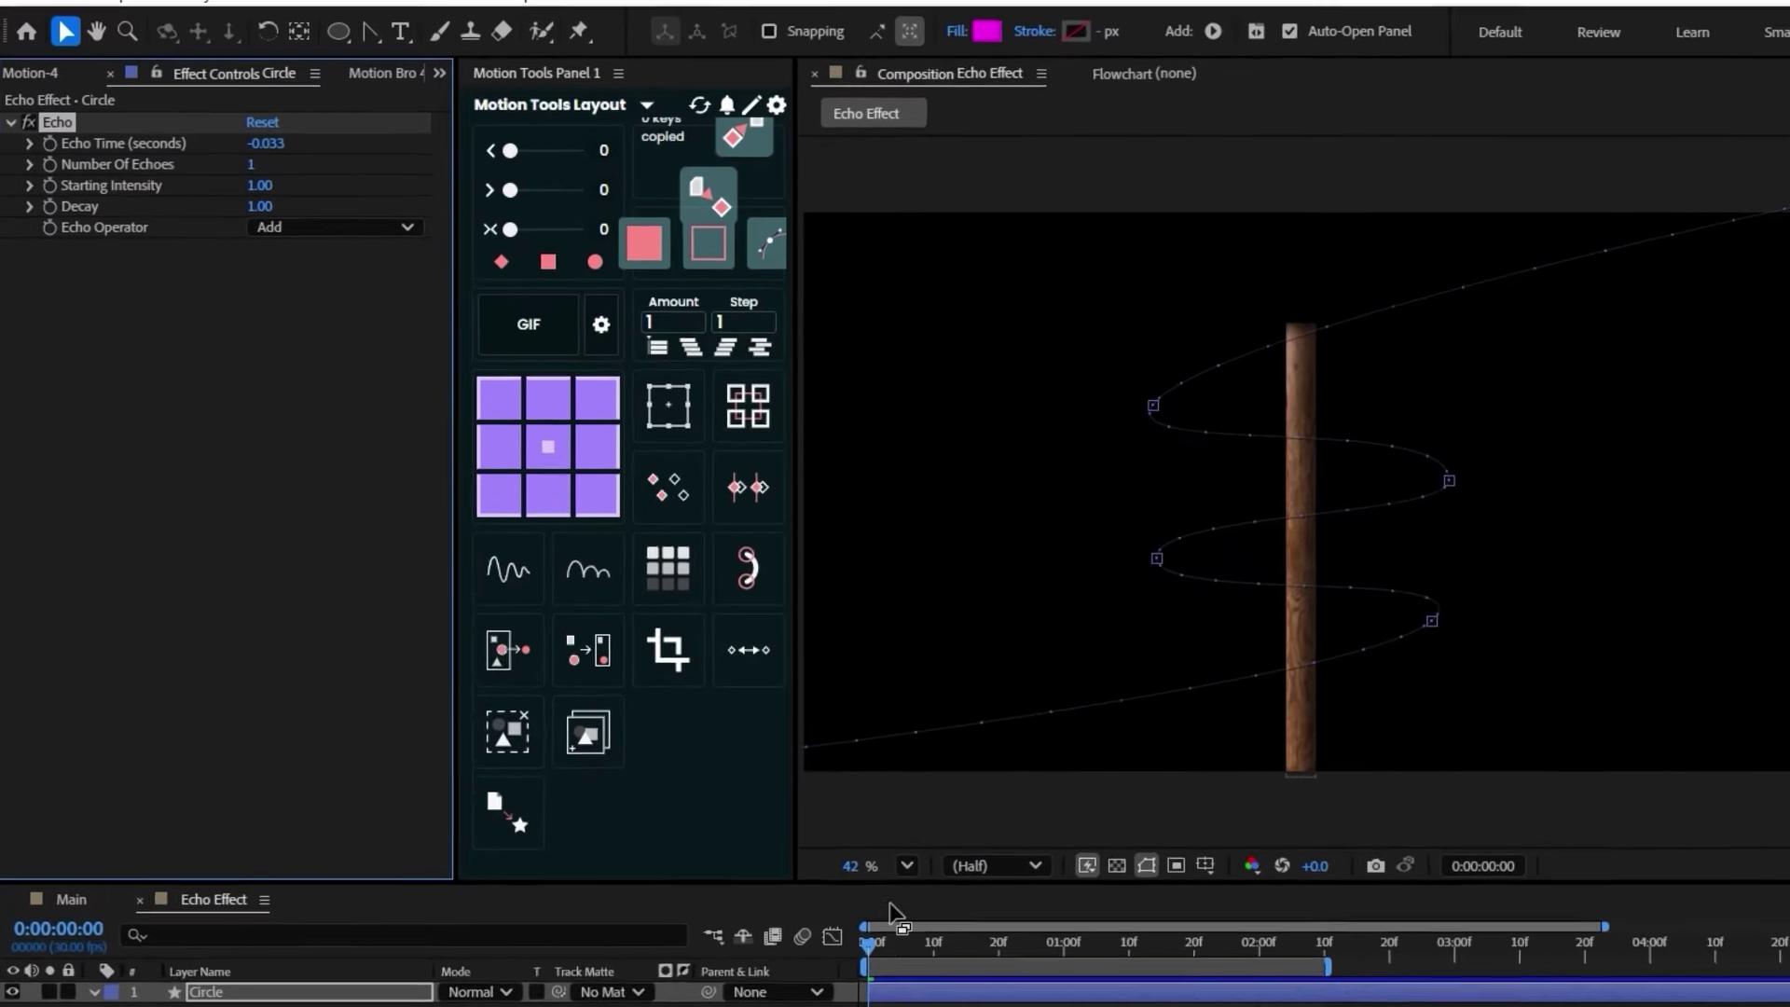
With the playhead at 0:00:00:09, set the Echo Time to -0.004 seconds and the Number of Echoes to 115
{"action": "left_click", "coordinate": [684, 751]}
{"action": "left_click_drag", "start_coordinate": [953, 996], "coordinate": [983, 996]}
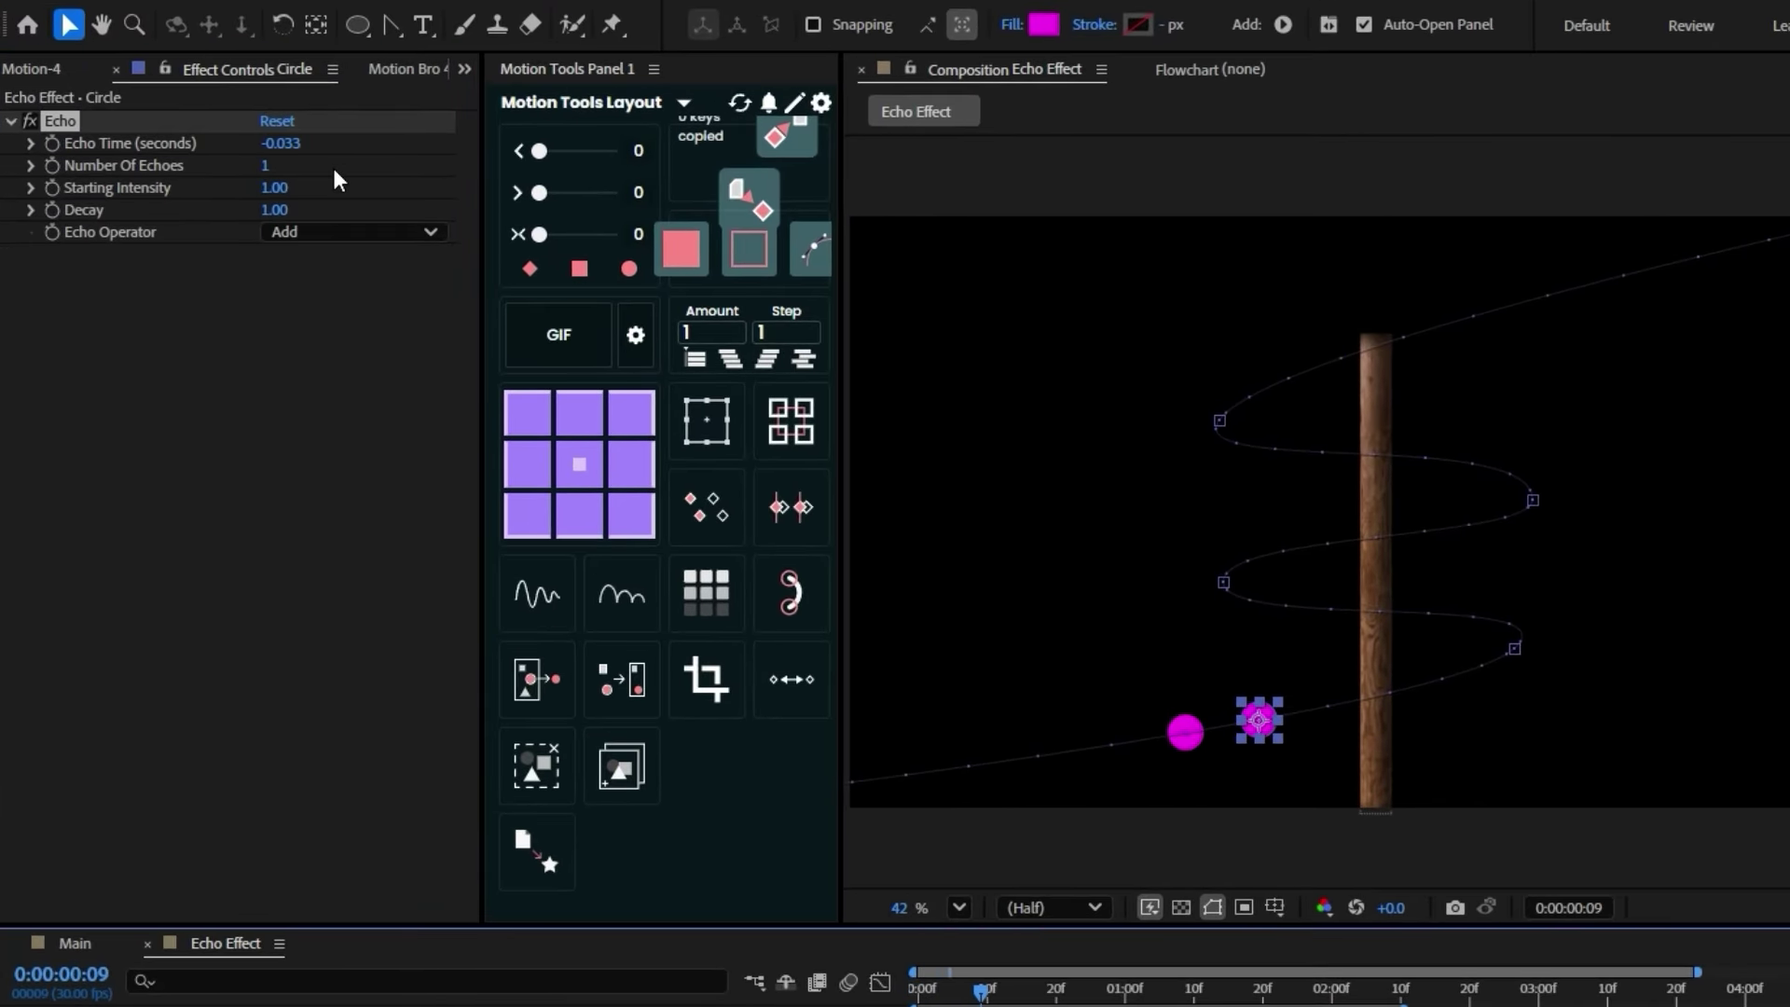
{"action": "left_click", "coordinate": [291, 143]}
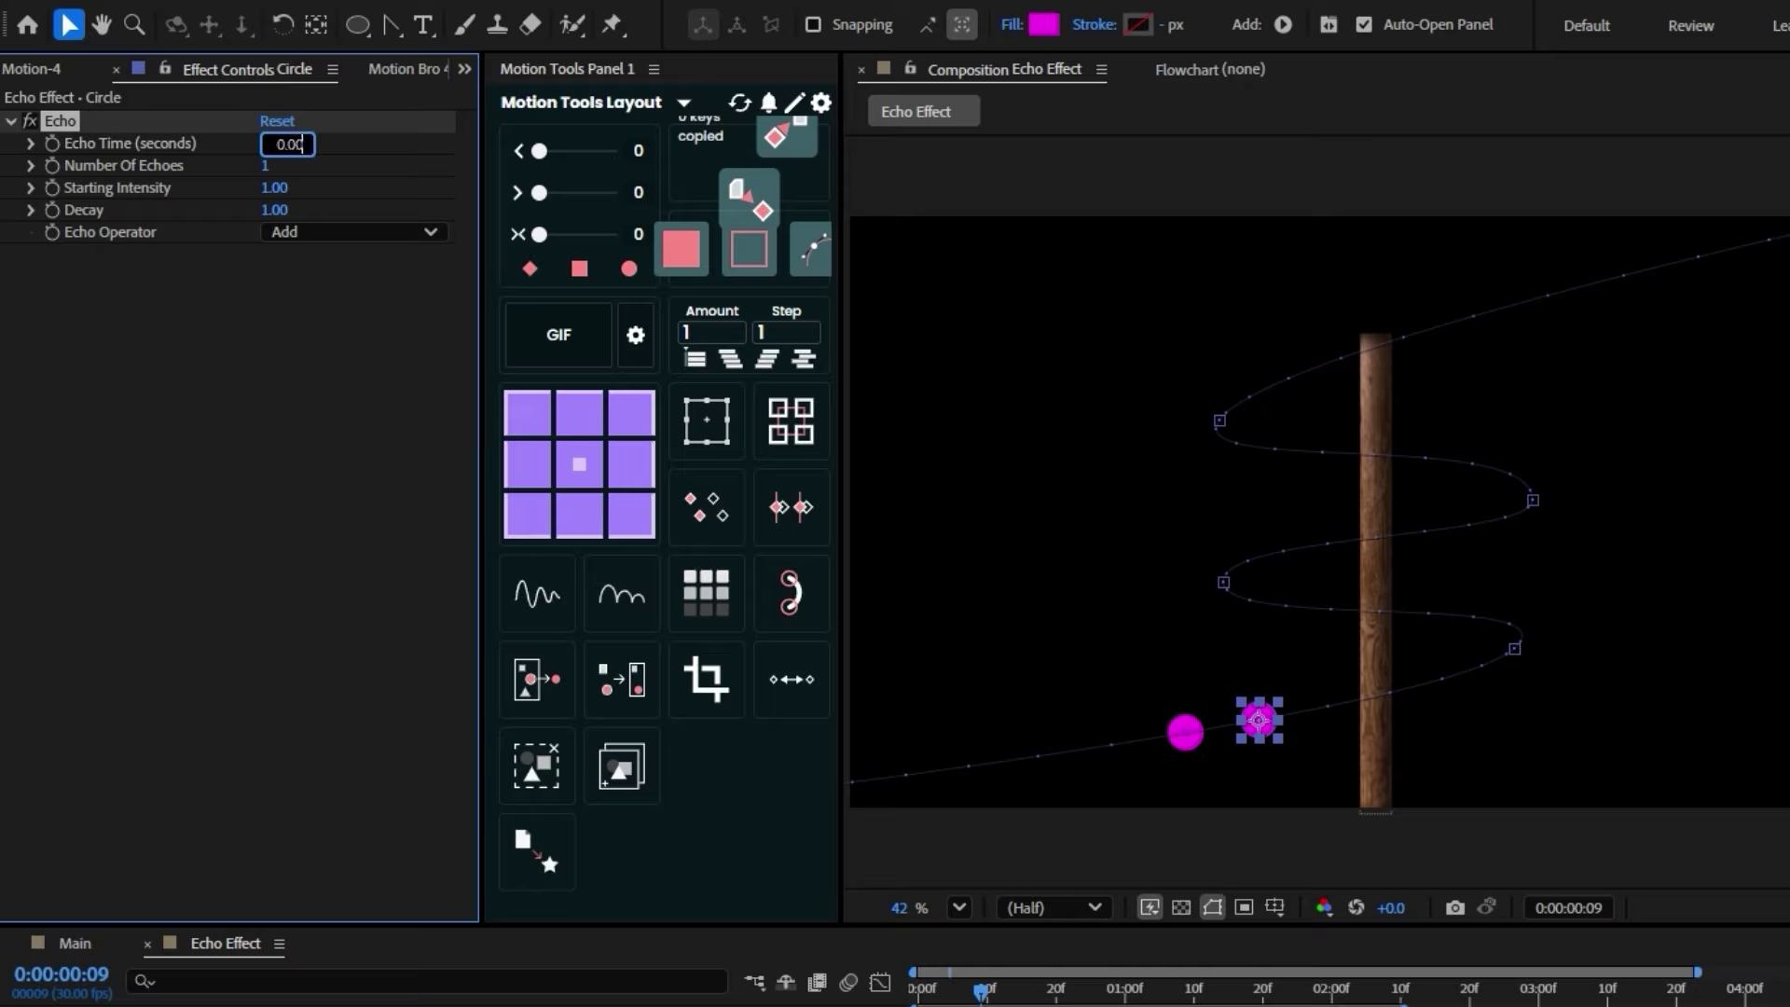
{"action": "type", "text": "-0.004"}
{"action": "key", "text": "Return"}
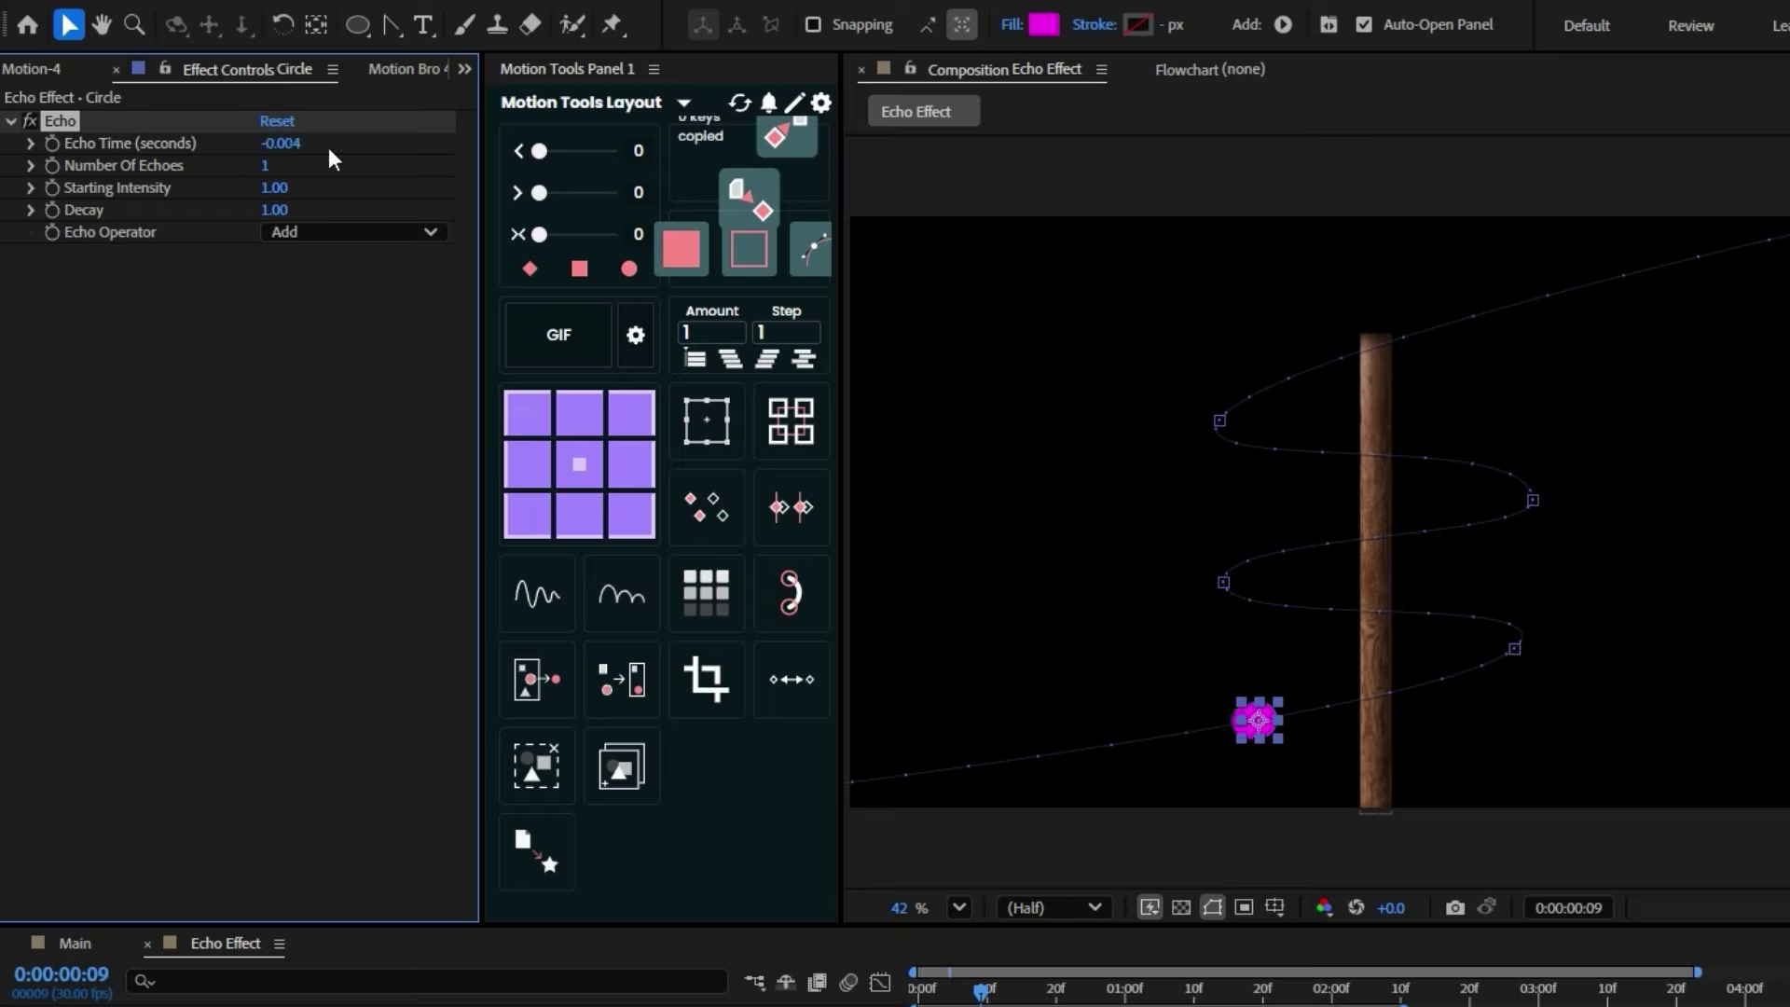
{"action": "left_click", "coordinate": [273, 167]}
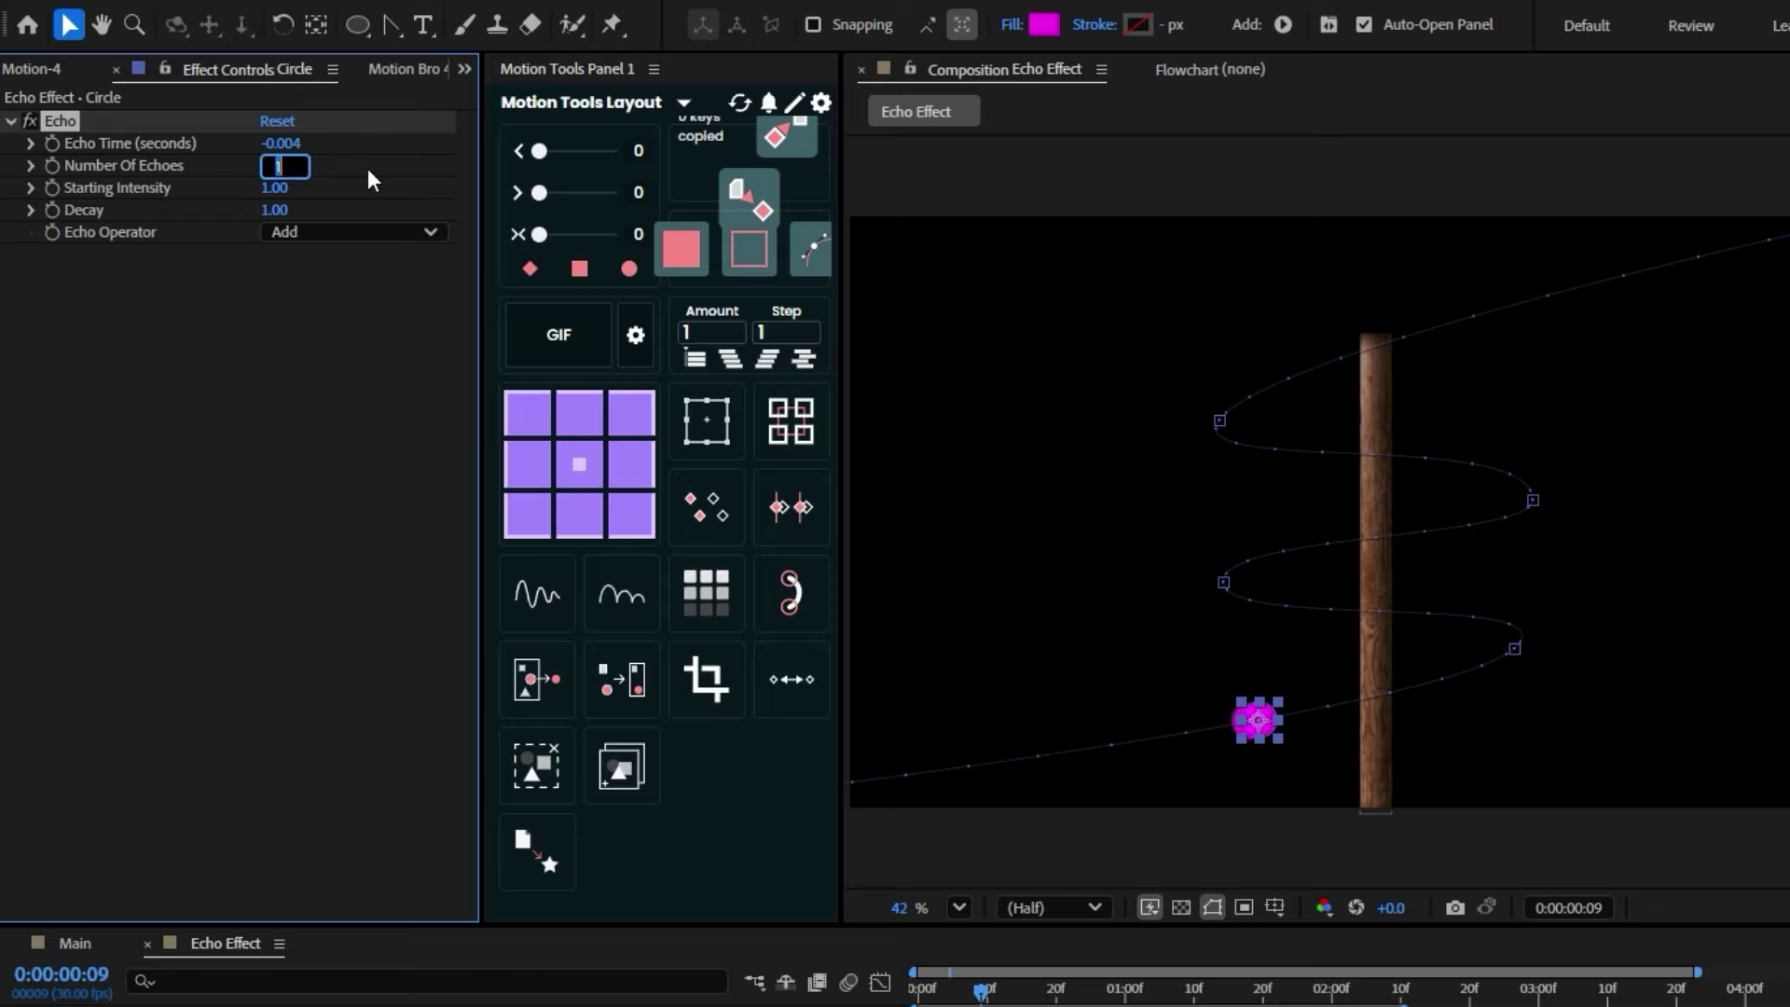
{"action": "key", "text": "Return"}
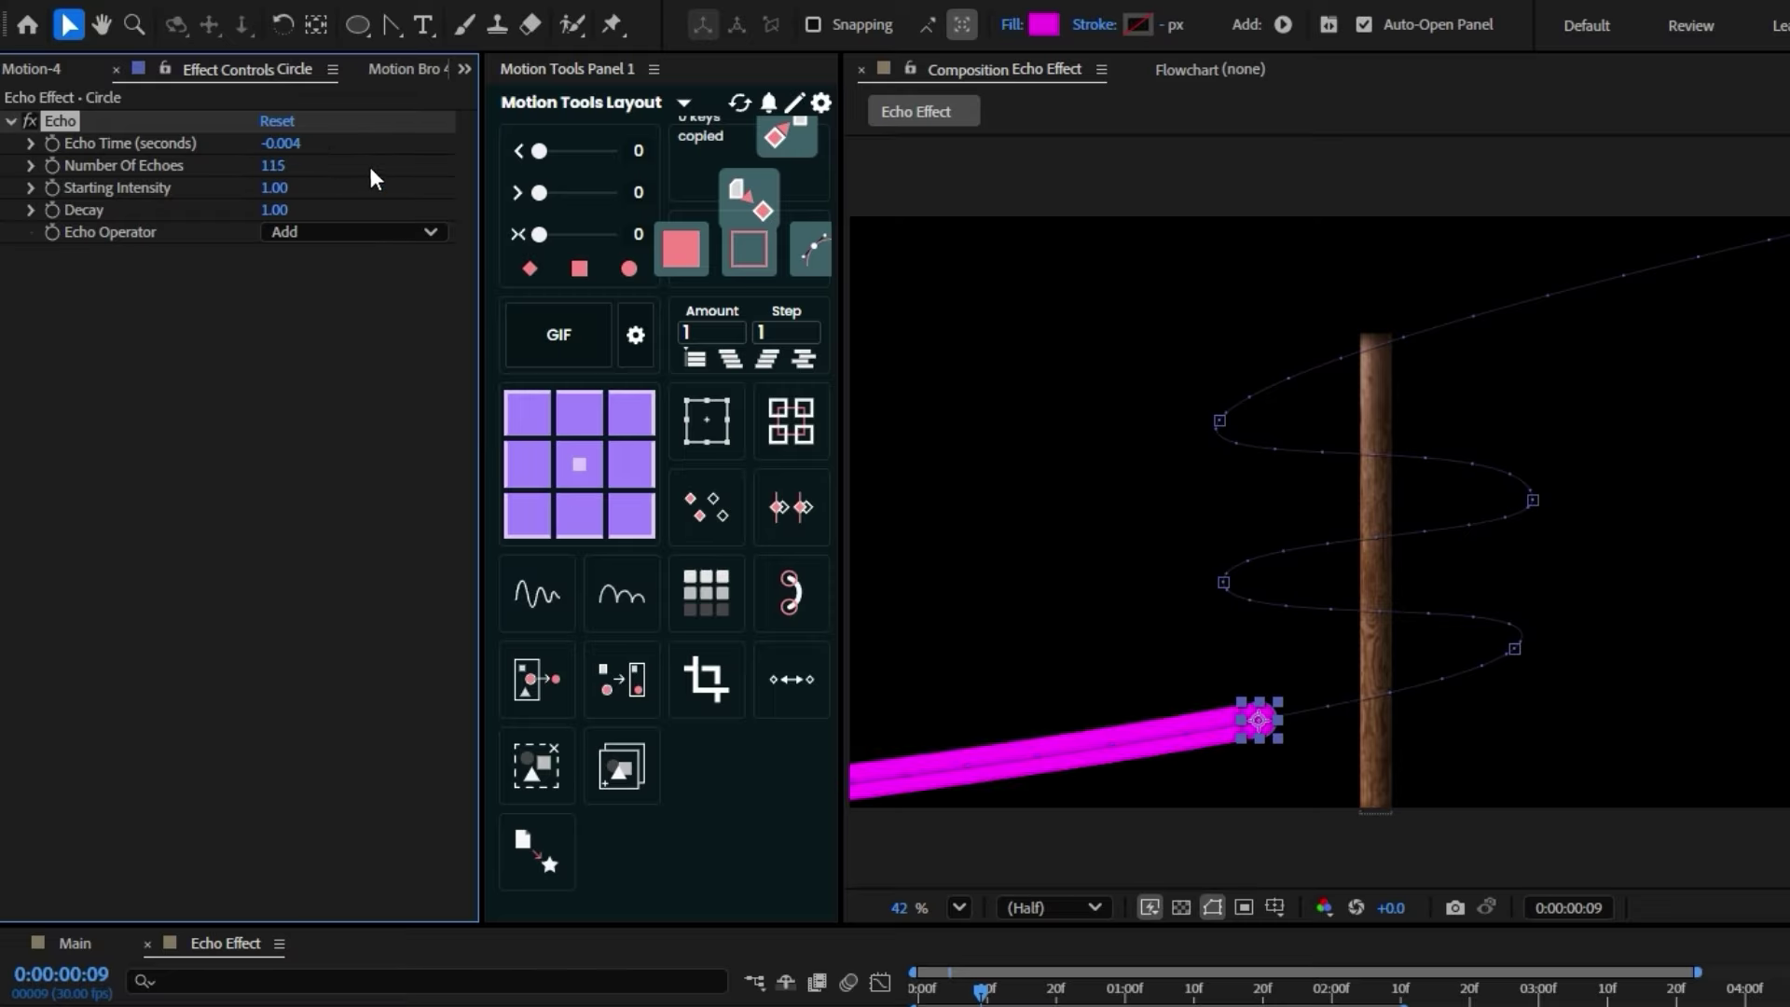
Set the Echo effect's Decay to 0.95 and preview the fading trail from the beginning
{"action": "left_click", "coordinate": [281, 210]}
{"action": "type", "text": "0.95"}
{"action": "key", "text": "Return"}
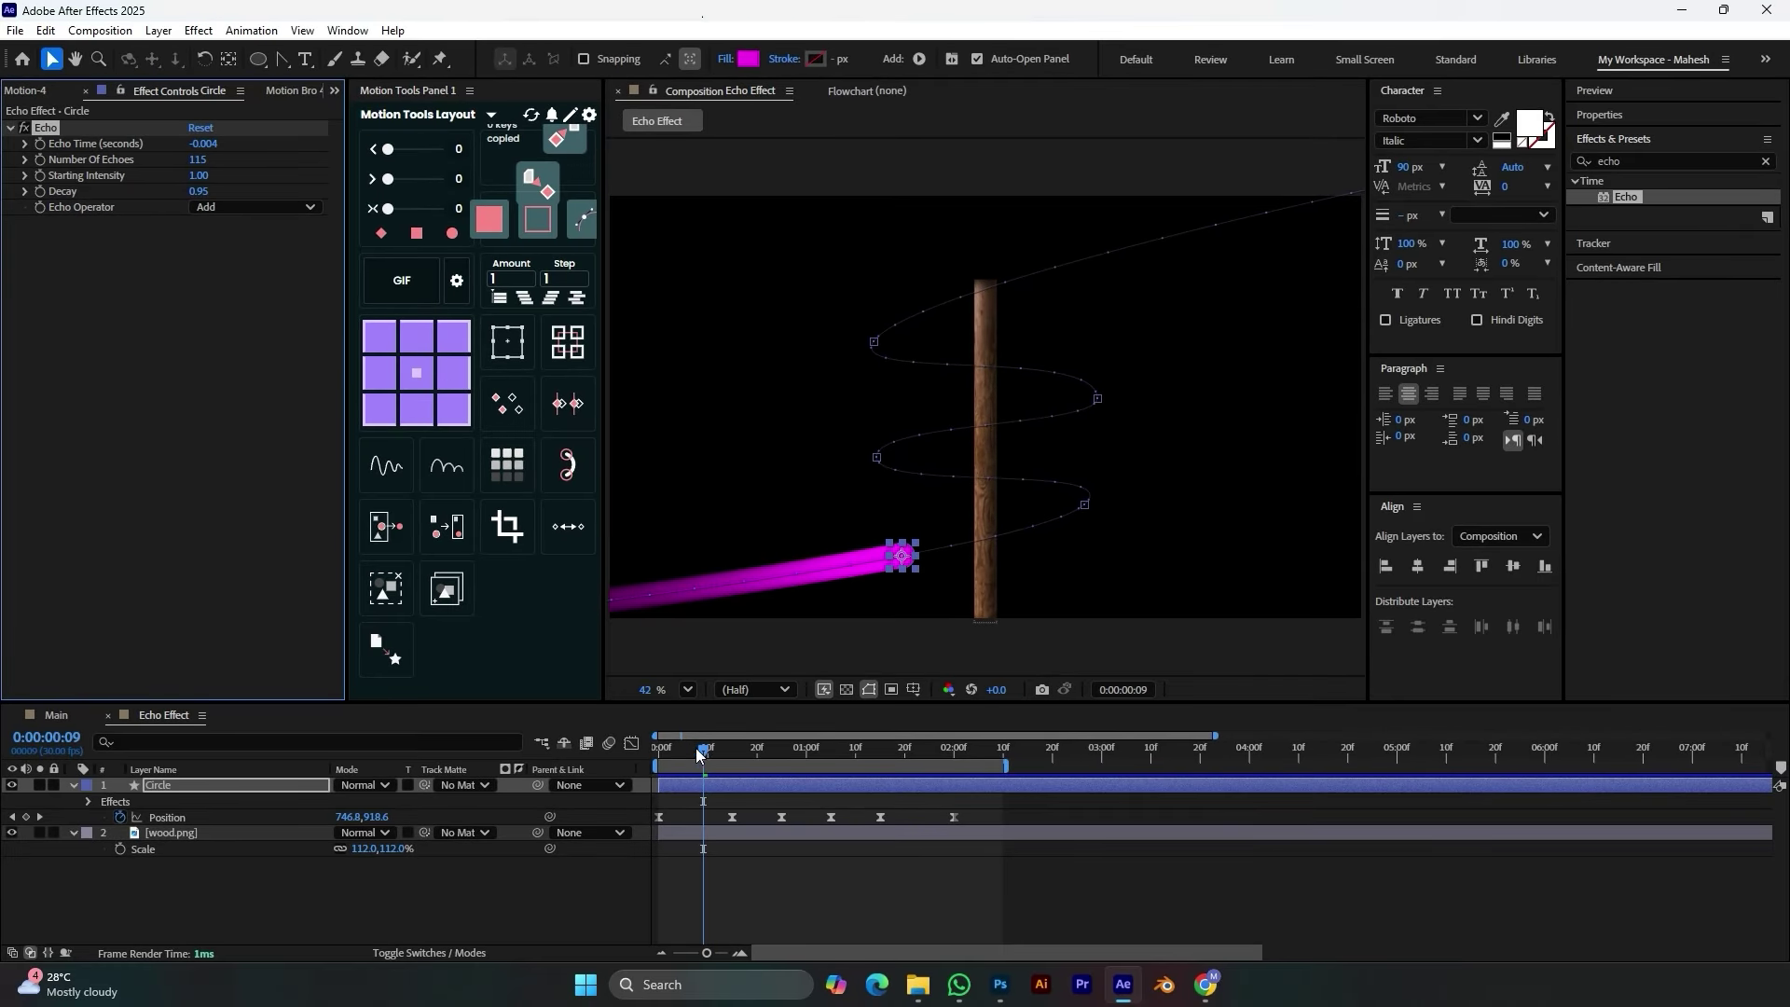
{"action": "left_click_drag", "start_coordinate": [698, 755], "coordinate": [642, 760]}
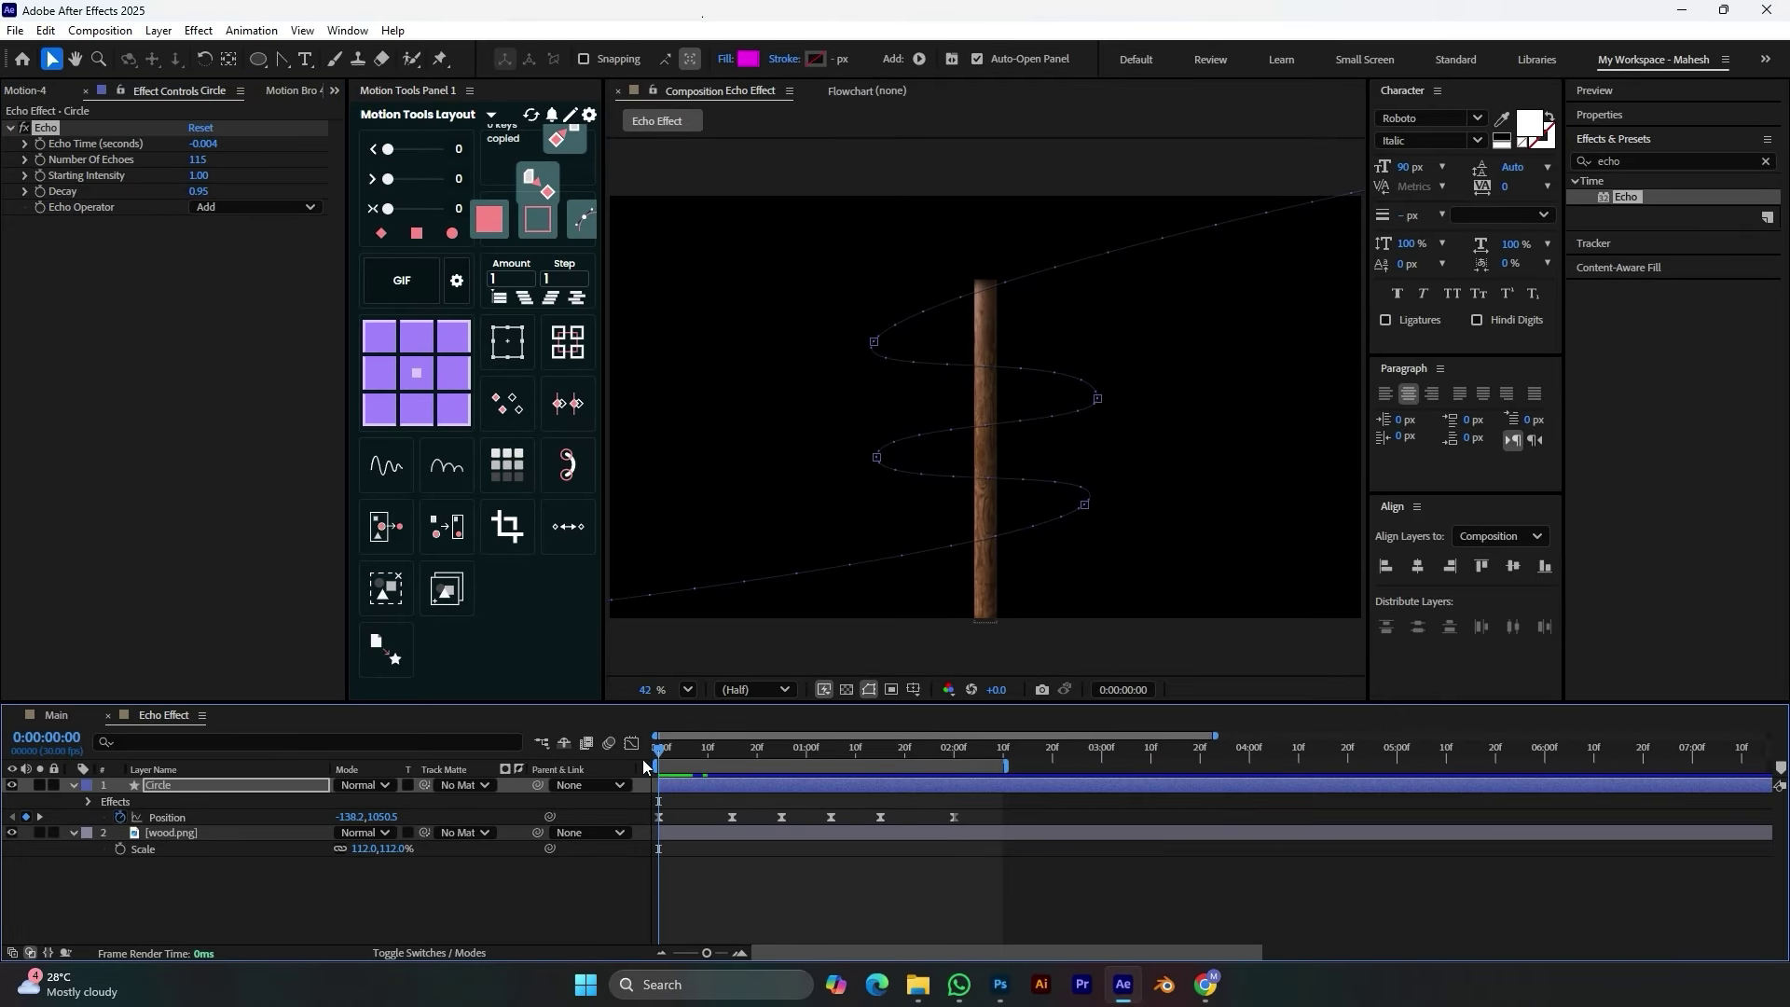
{"action": "key", "text": "space"}
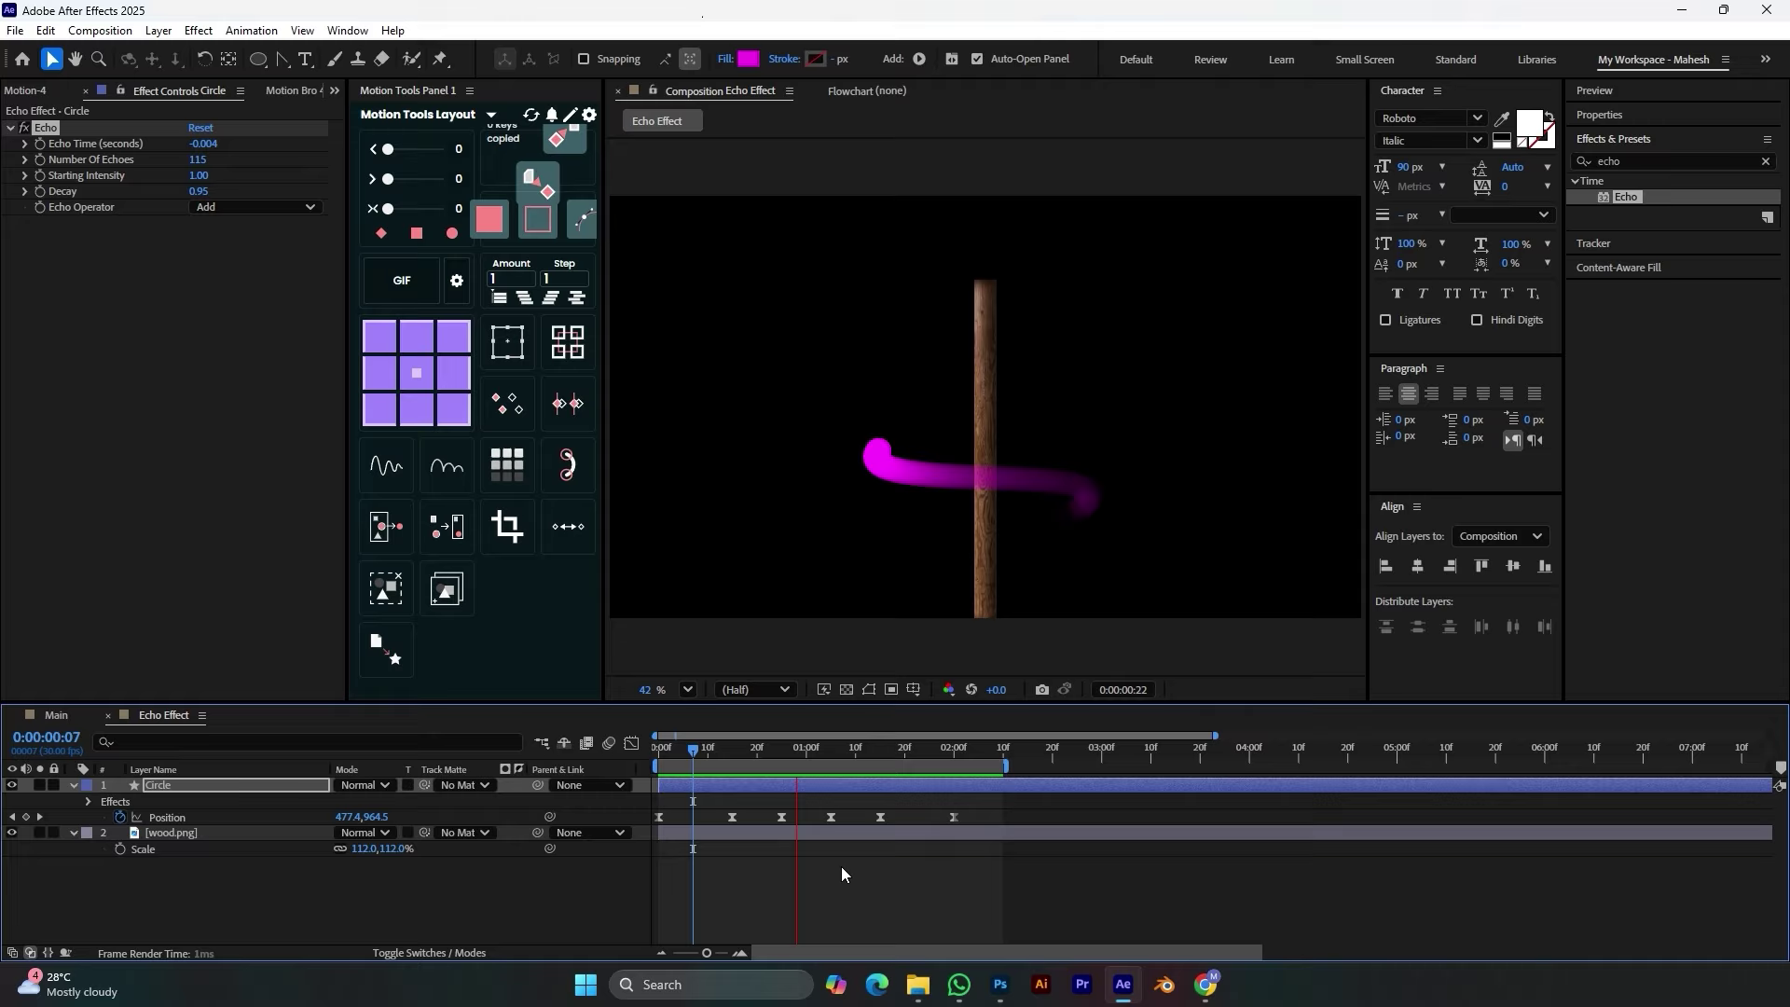
{"action": "key", "text": "space"}
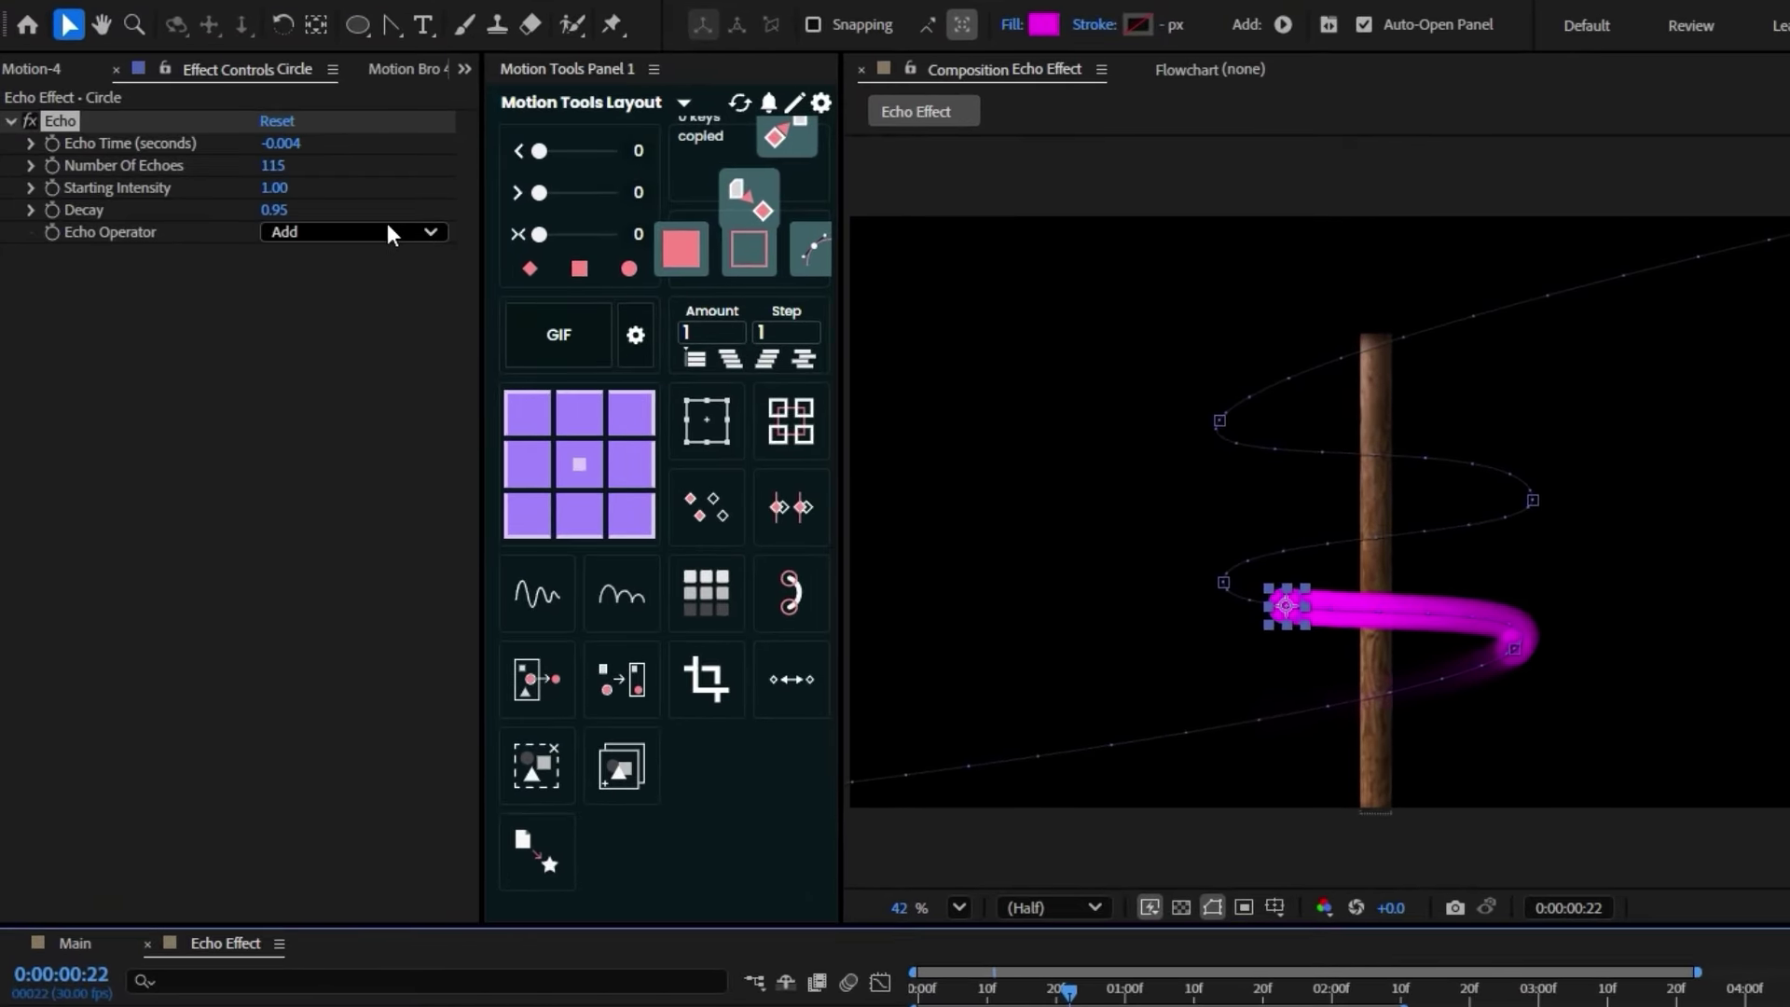
Change the Echo Operator to Maximum and preview the trail from the beginning
{"action": "left_click", "coordinate": [292, 206]}
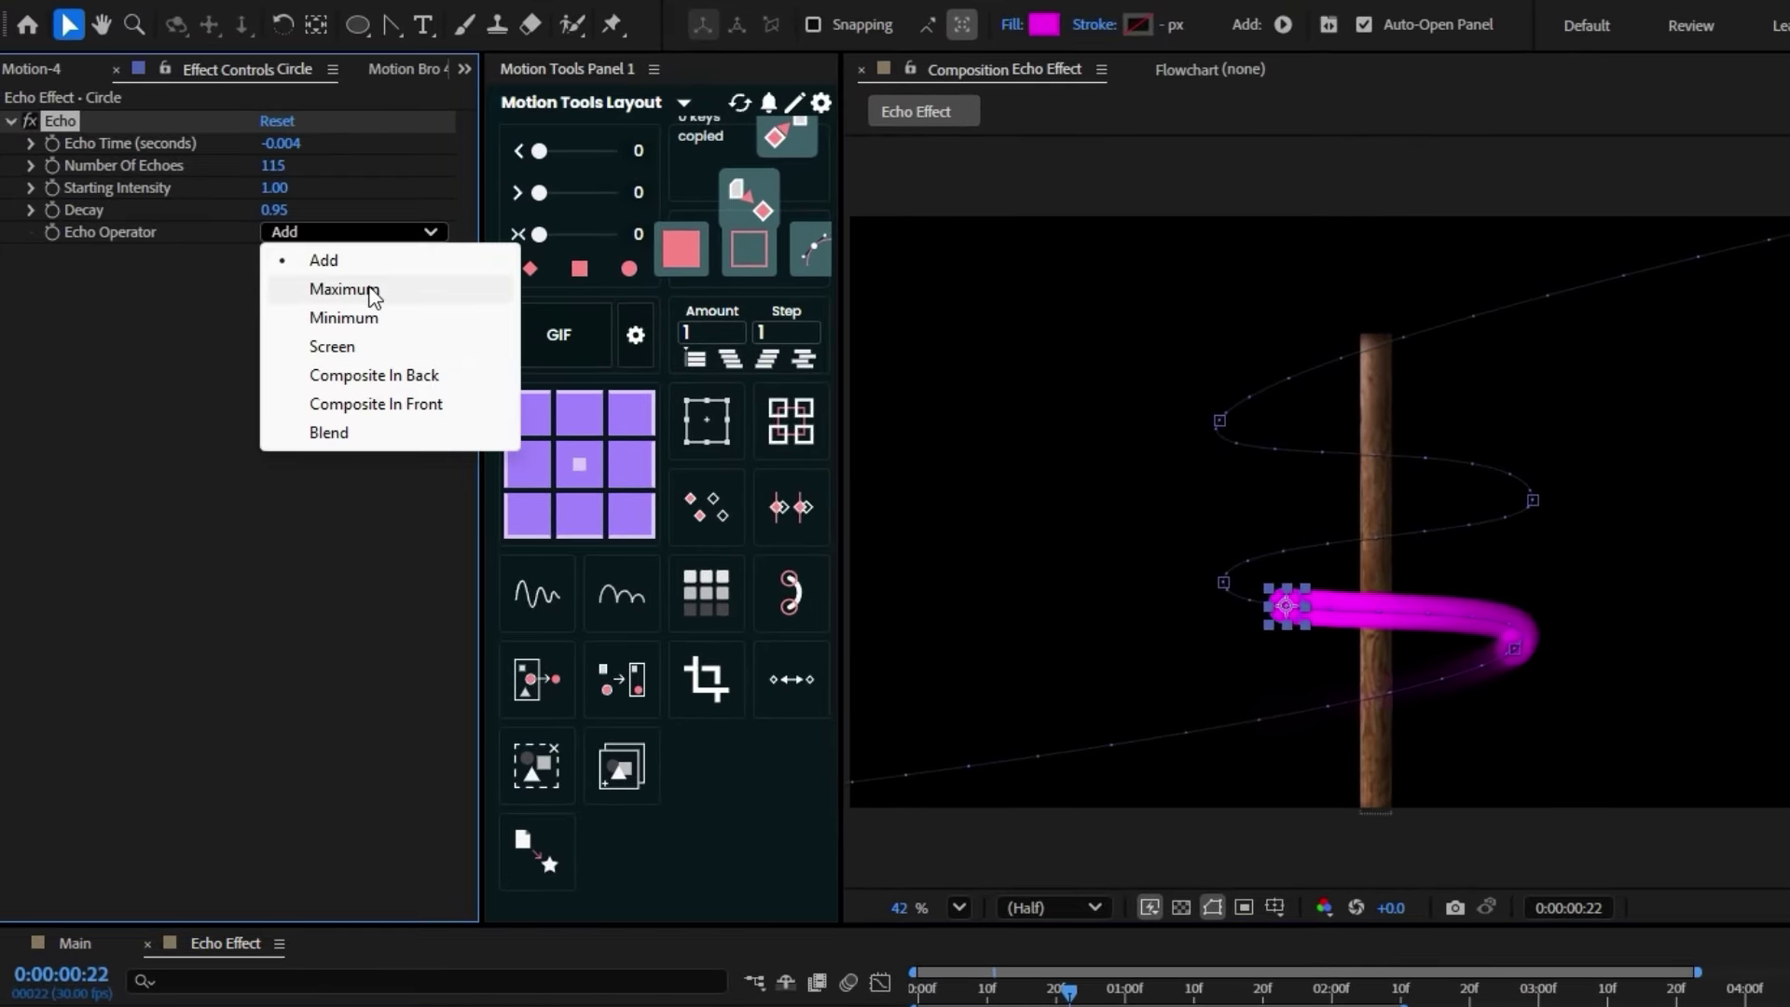
{"action": "left_click", "coordinate": [370, 289]}
{"action": "left_click_drag", "start_coordinate": [1069, 992], "coordinate": [919, 994]}
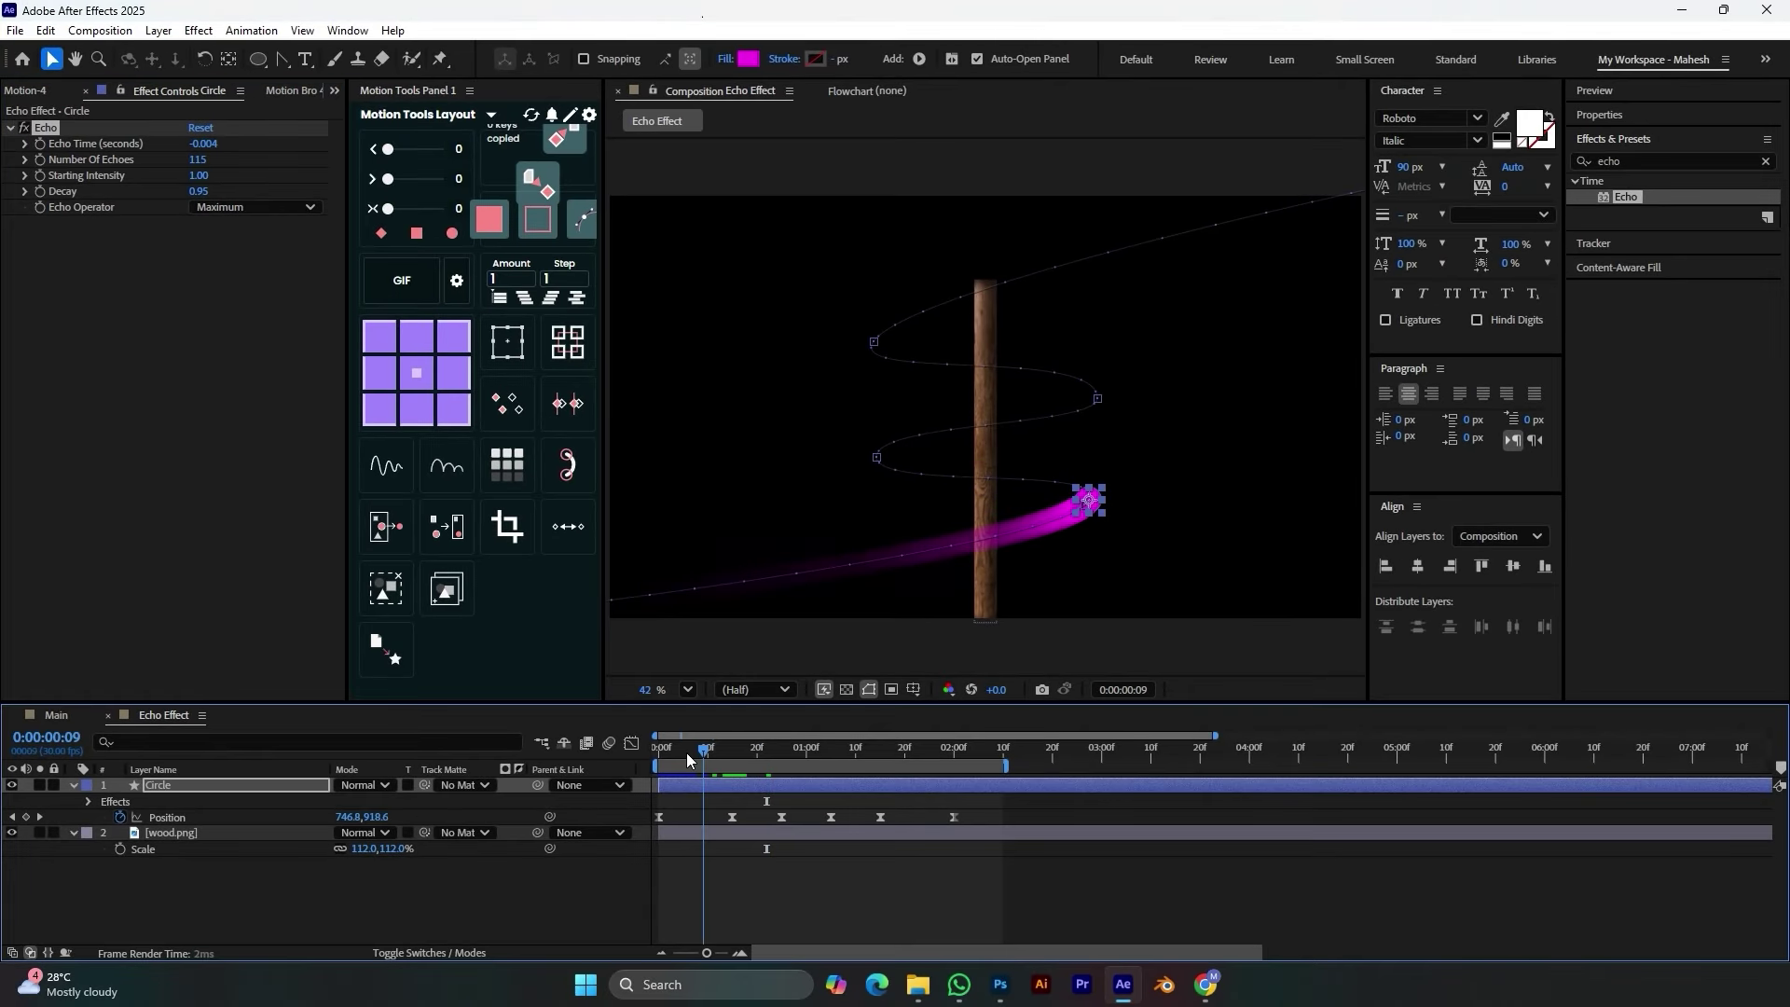
{"action": "key", "text": "space"}
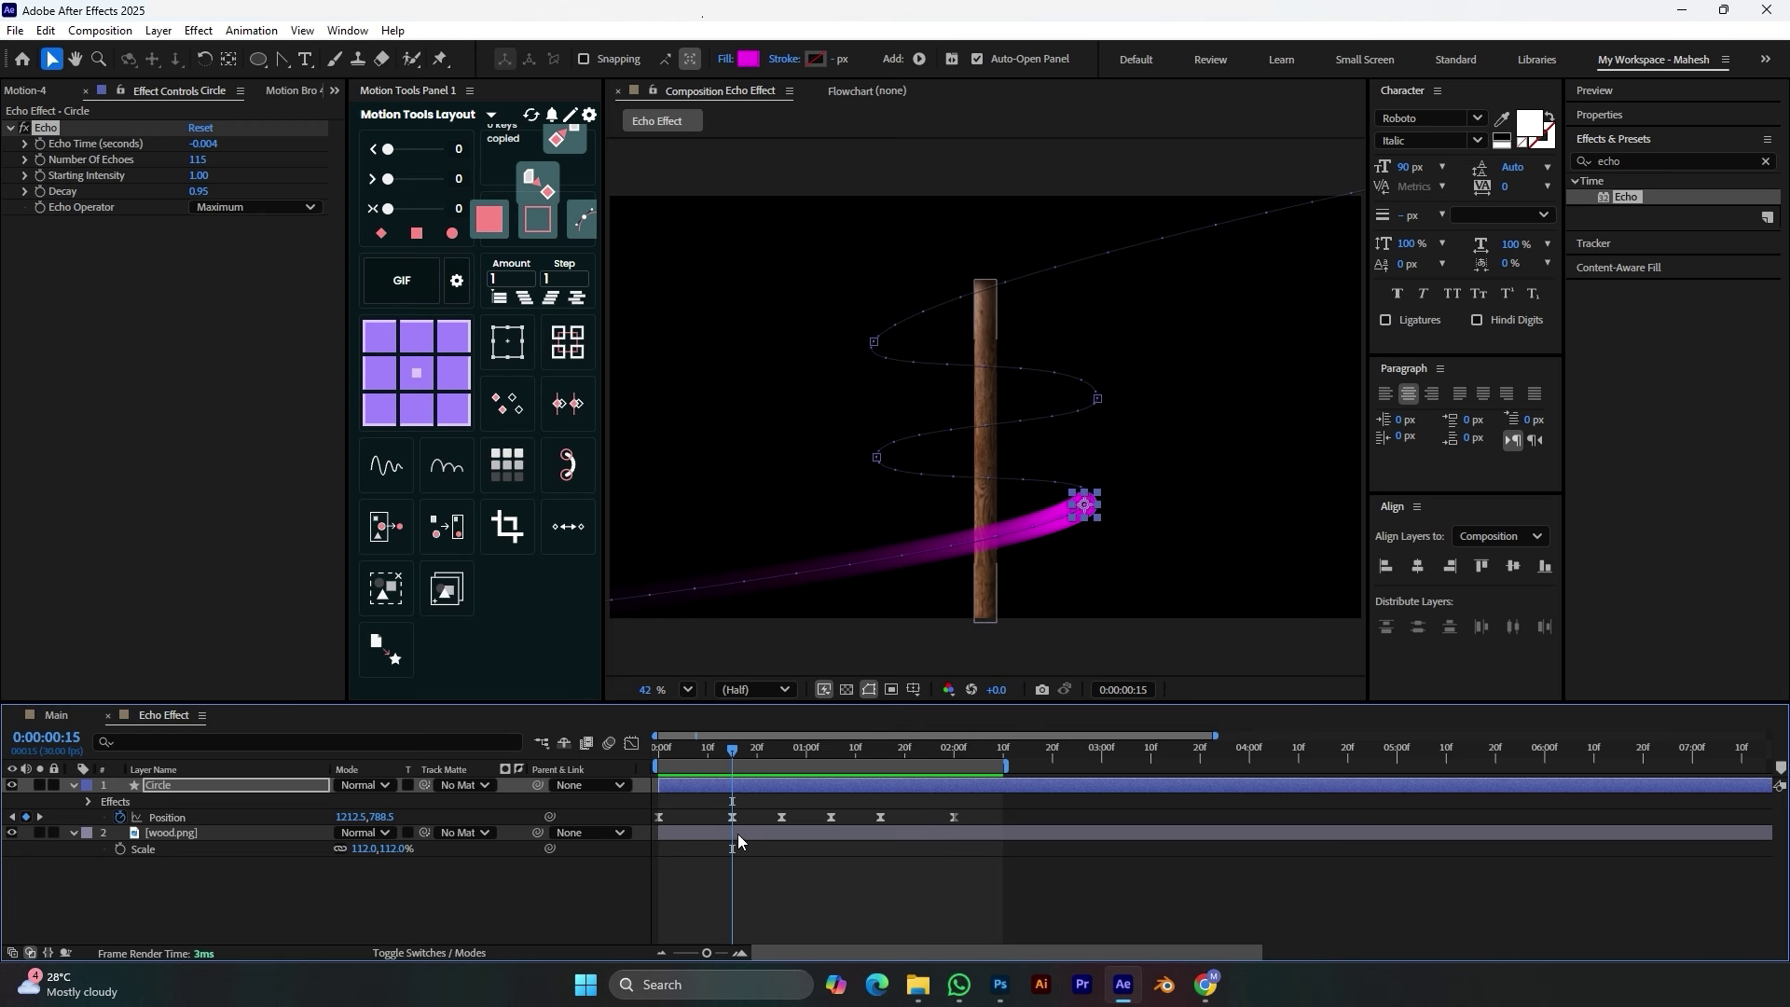
Duplicate the wood.png layer and place the copy above the Circle layer
{"action": "left_click", "coordinate": [736, 833]}
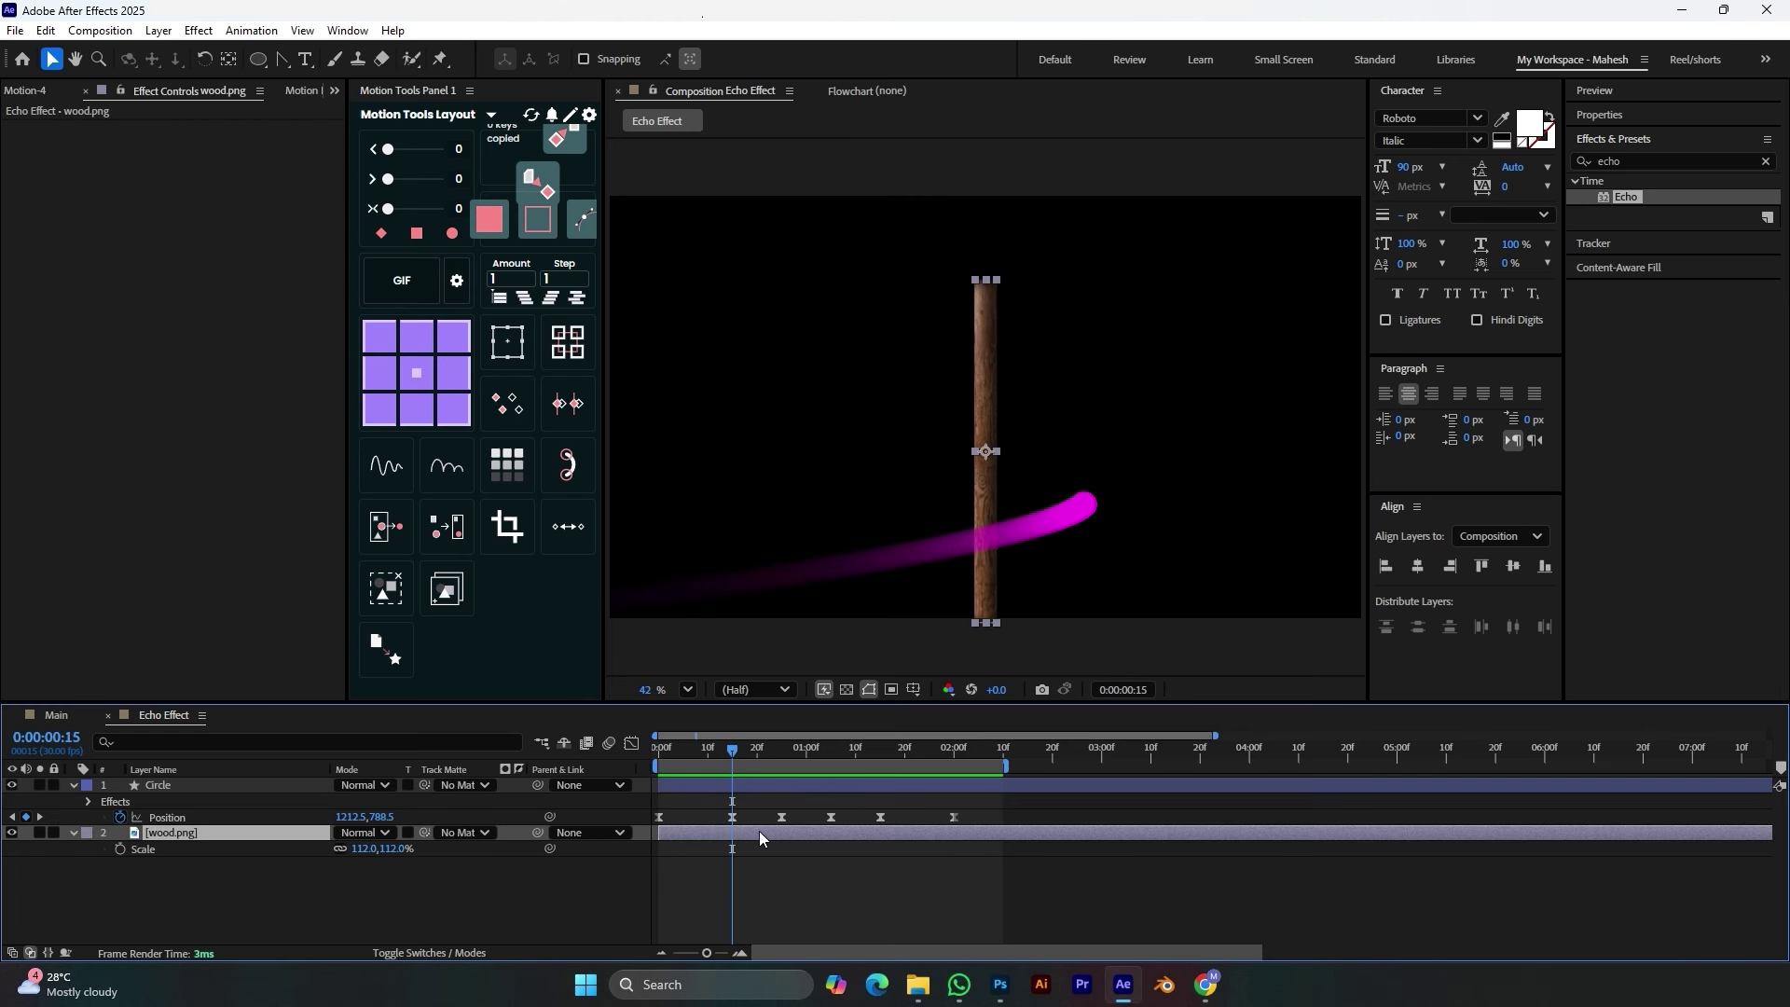
{"action": "key", "text": "ctrl+d"}
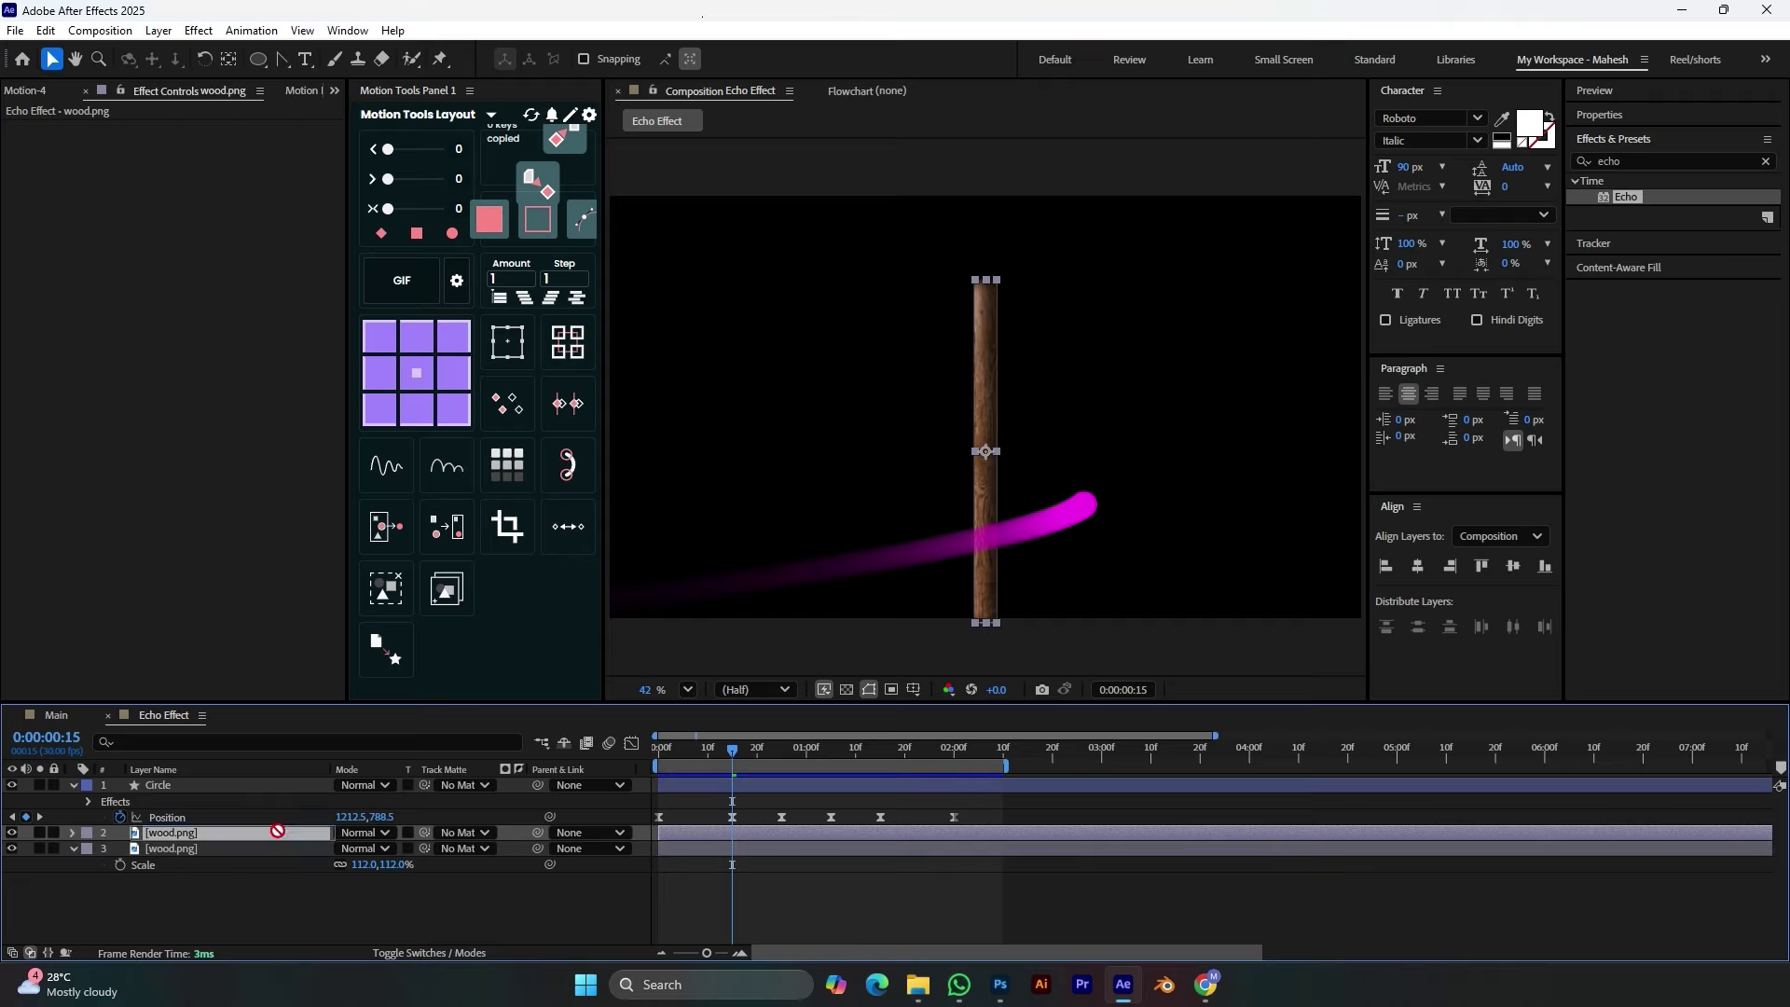
{"action": "left_click_drag", "start_coordinate": [277, 831], "coordinate": [262, 791]}
At 0:00:00:22, draw a four-point Pen mask on the upper wood.png copy around the trail's lower right-to-left crossing of the pole
{"action": "left_click_drag", "start_coordinate": [730, 758], "coordinate": [767, 761]}
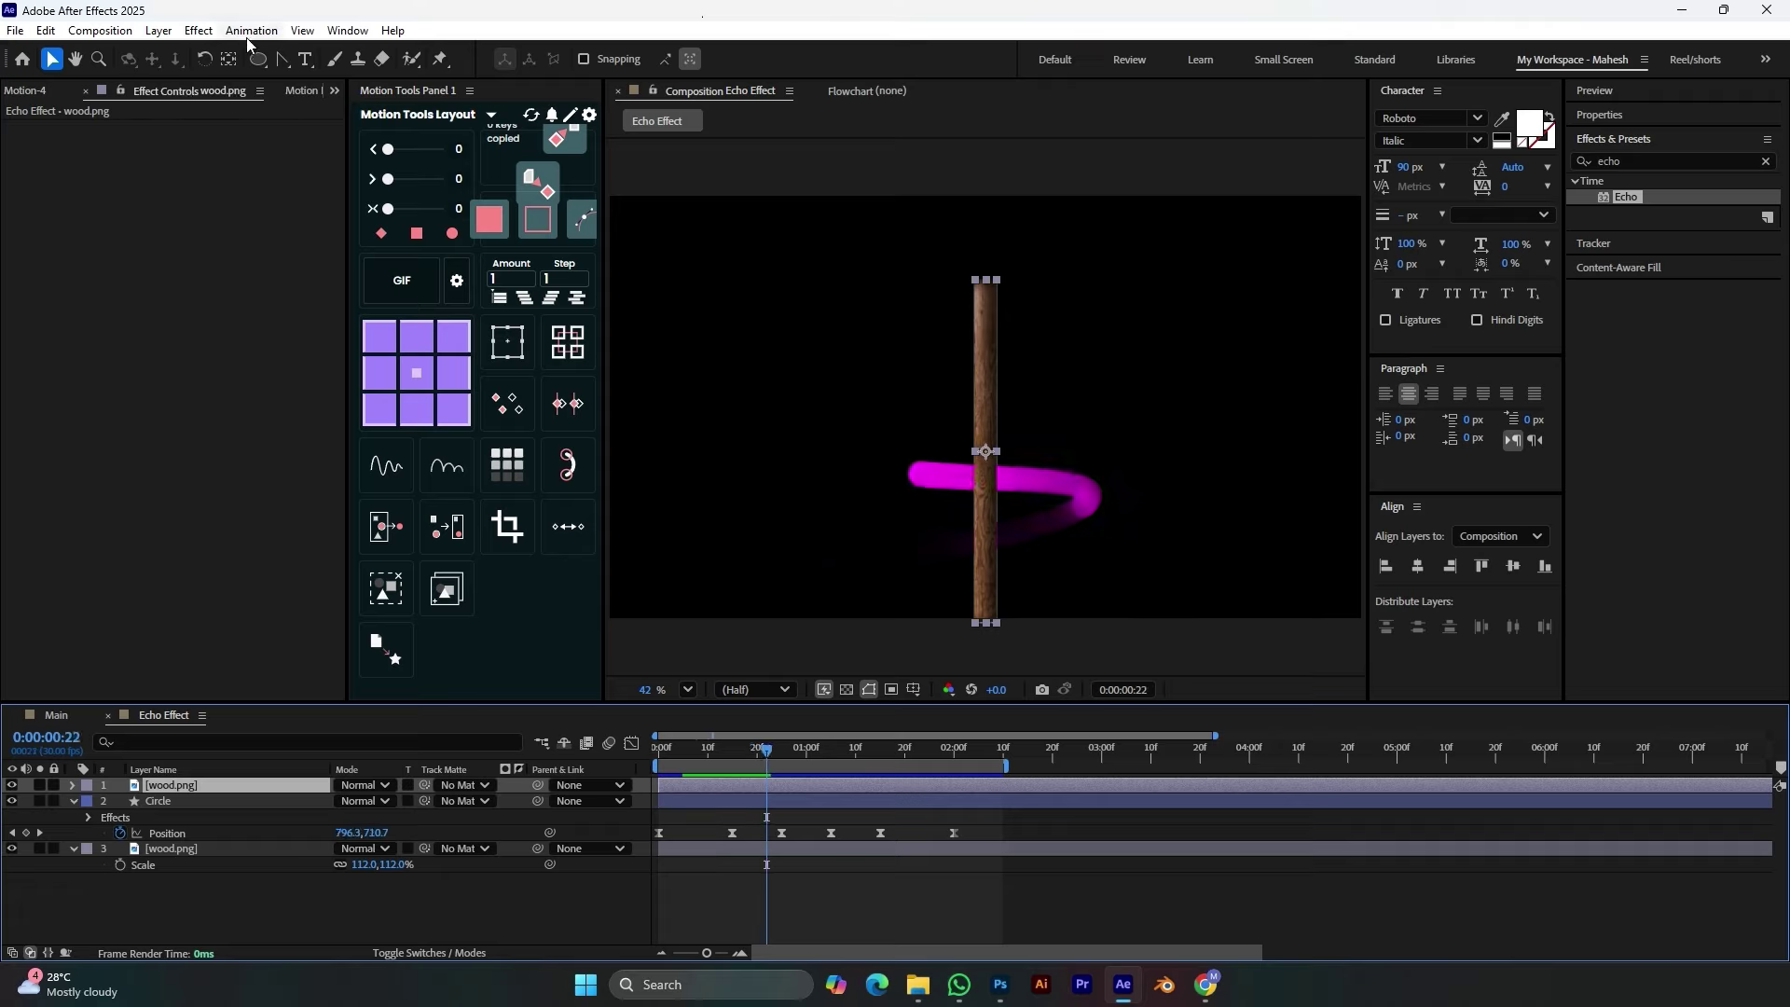
{"action": "left_click_drag", "start_coordinate": [281, 59], "coordinate": [334, 82]}
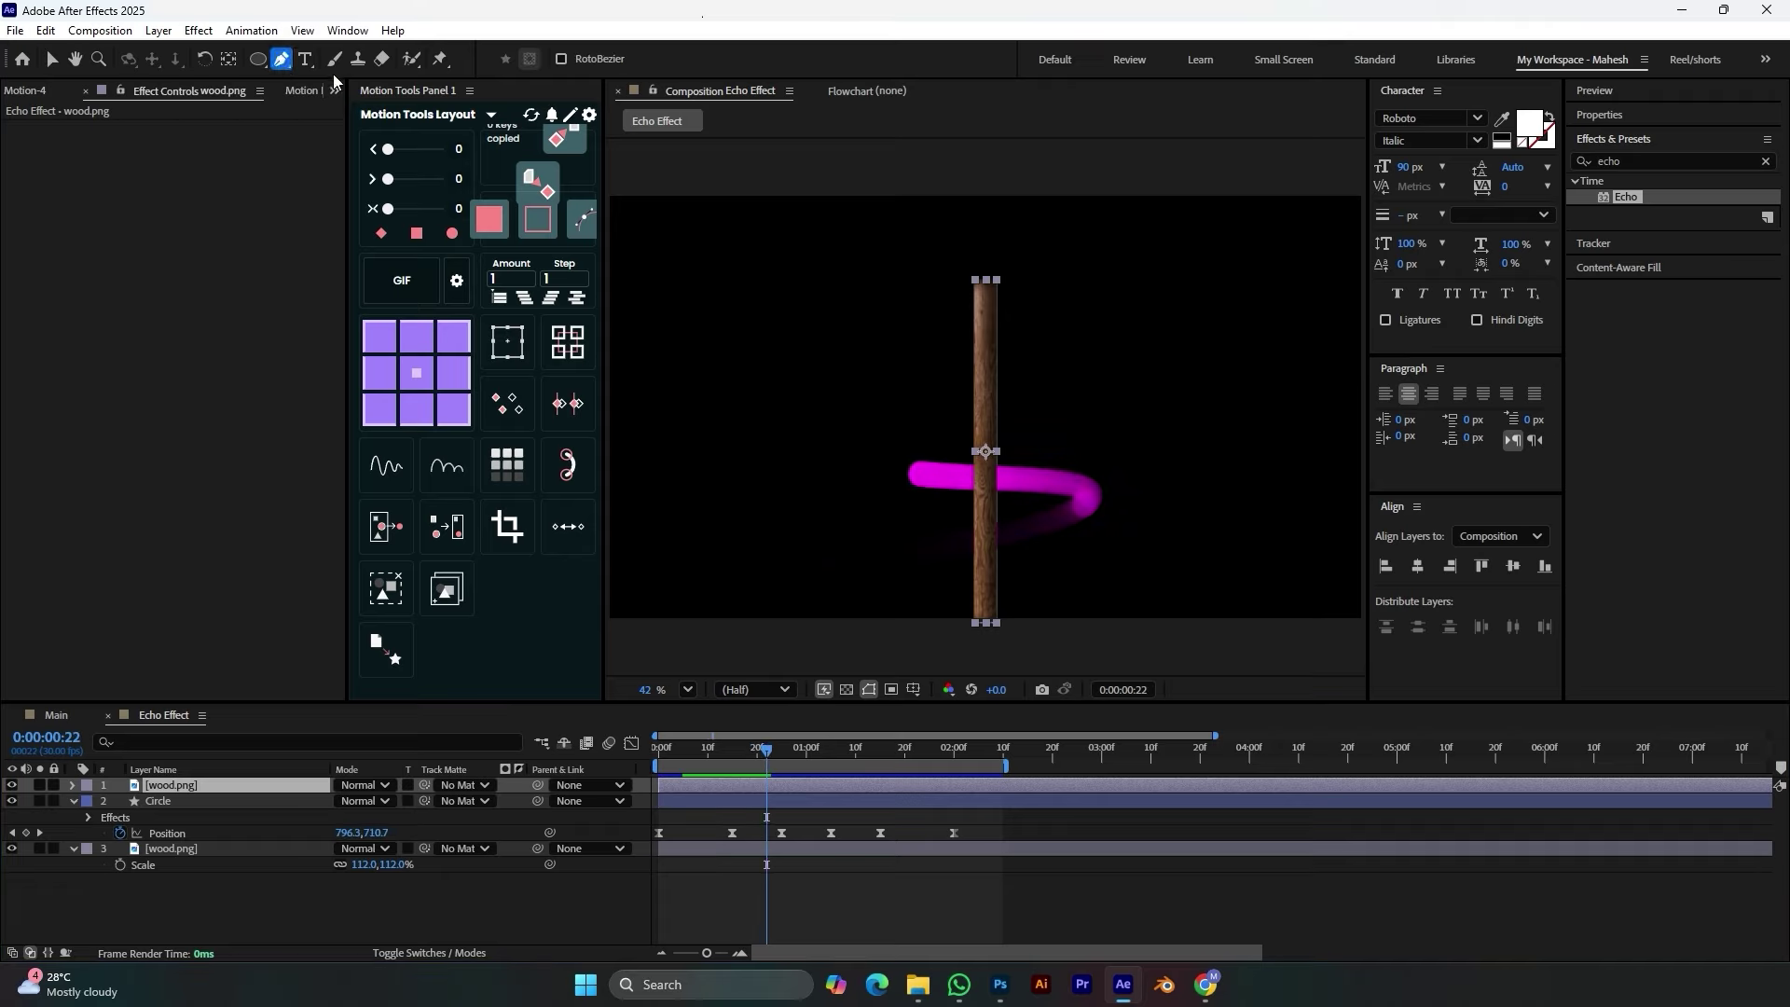
{"action": "left_click", "coordinate": [962, 441]}
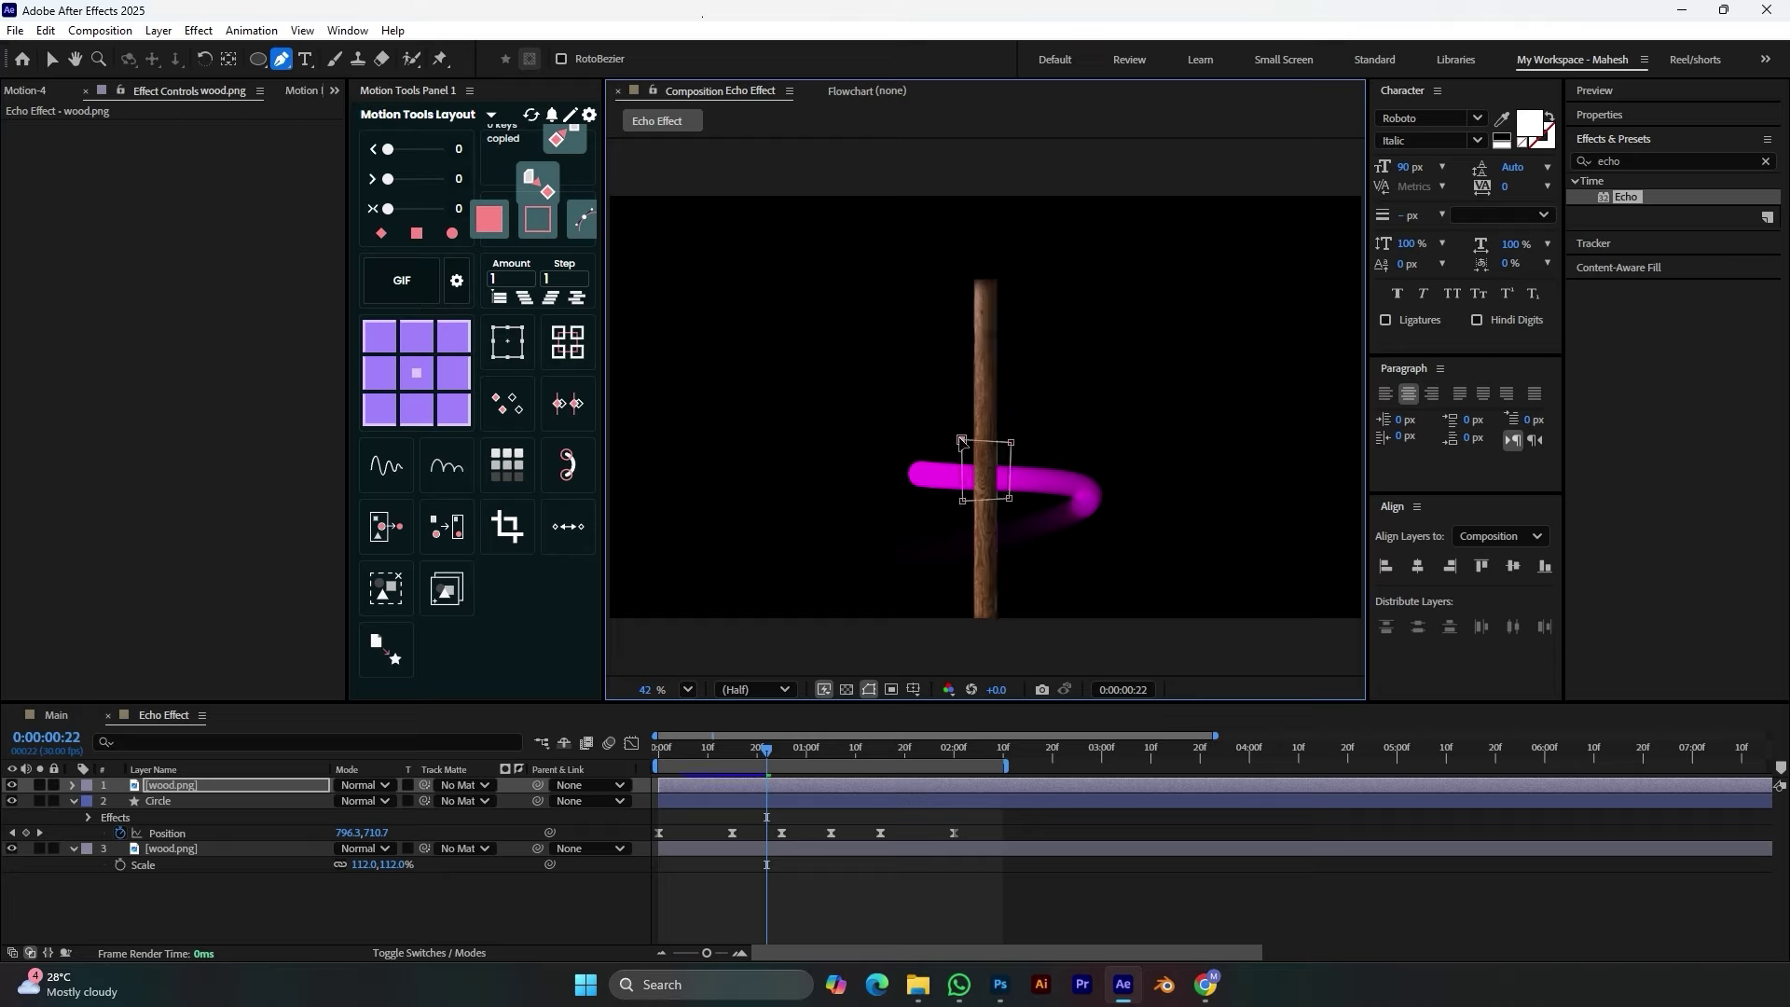
At 0:00:01:09, duplicate the masked wood.png layer and delete the mask from the new copy
{"action": "mouse_move", "coordinate": [767, 749]}
{"action": "left_mouse_down"}
{"action": "mouse_move", "coordinate": [708, 751]}
{"action": "mouse_move", "coordinate": [807, 751]}
{"action": "left_mouse_up"}
{"action": "scroll", "coordinate": [965, 445], "scroll_direction": "up", "scroll_amount": 1}
{"action": "scroll", "coordinate": [966, 445], "scroll_direction": "up", "scroll_amount": 4}
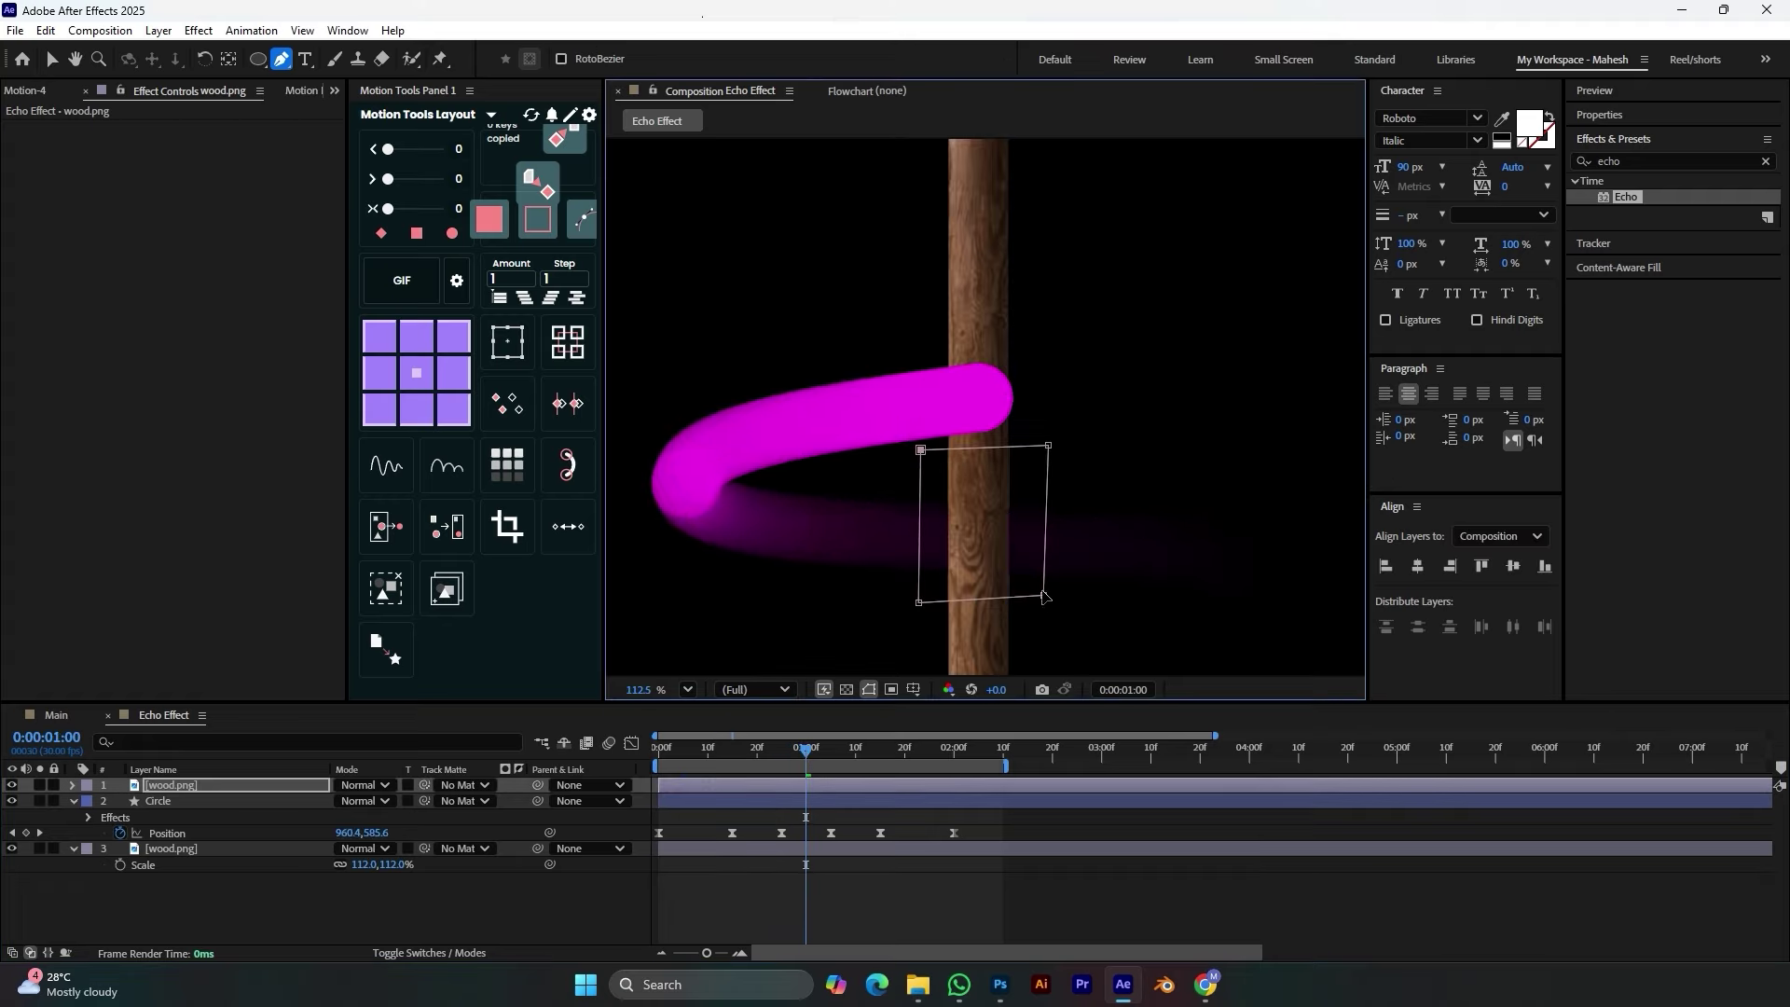
{"action": "left_click_drag", "start_coordinate": [818, 750], "coordinate": [851, 755]}
{"action": "scroll", "coordinate": [933, 525], "scroll_direction": "down", "scroll_amount": 4}
{"action": "left_click", "coordinate": [836, 787]}
{"action": "key", "text": "ctrl+d"}
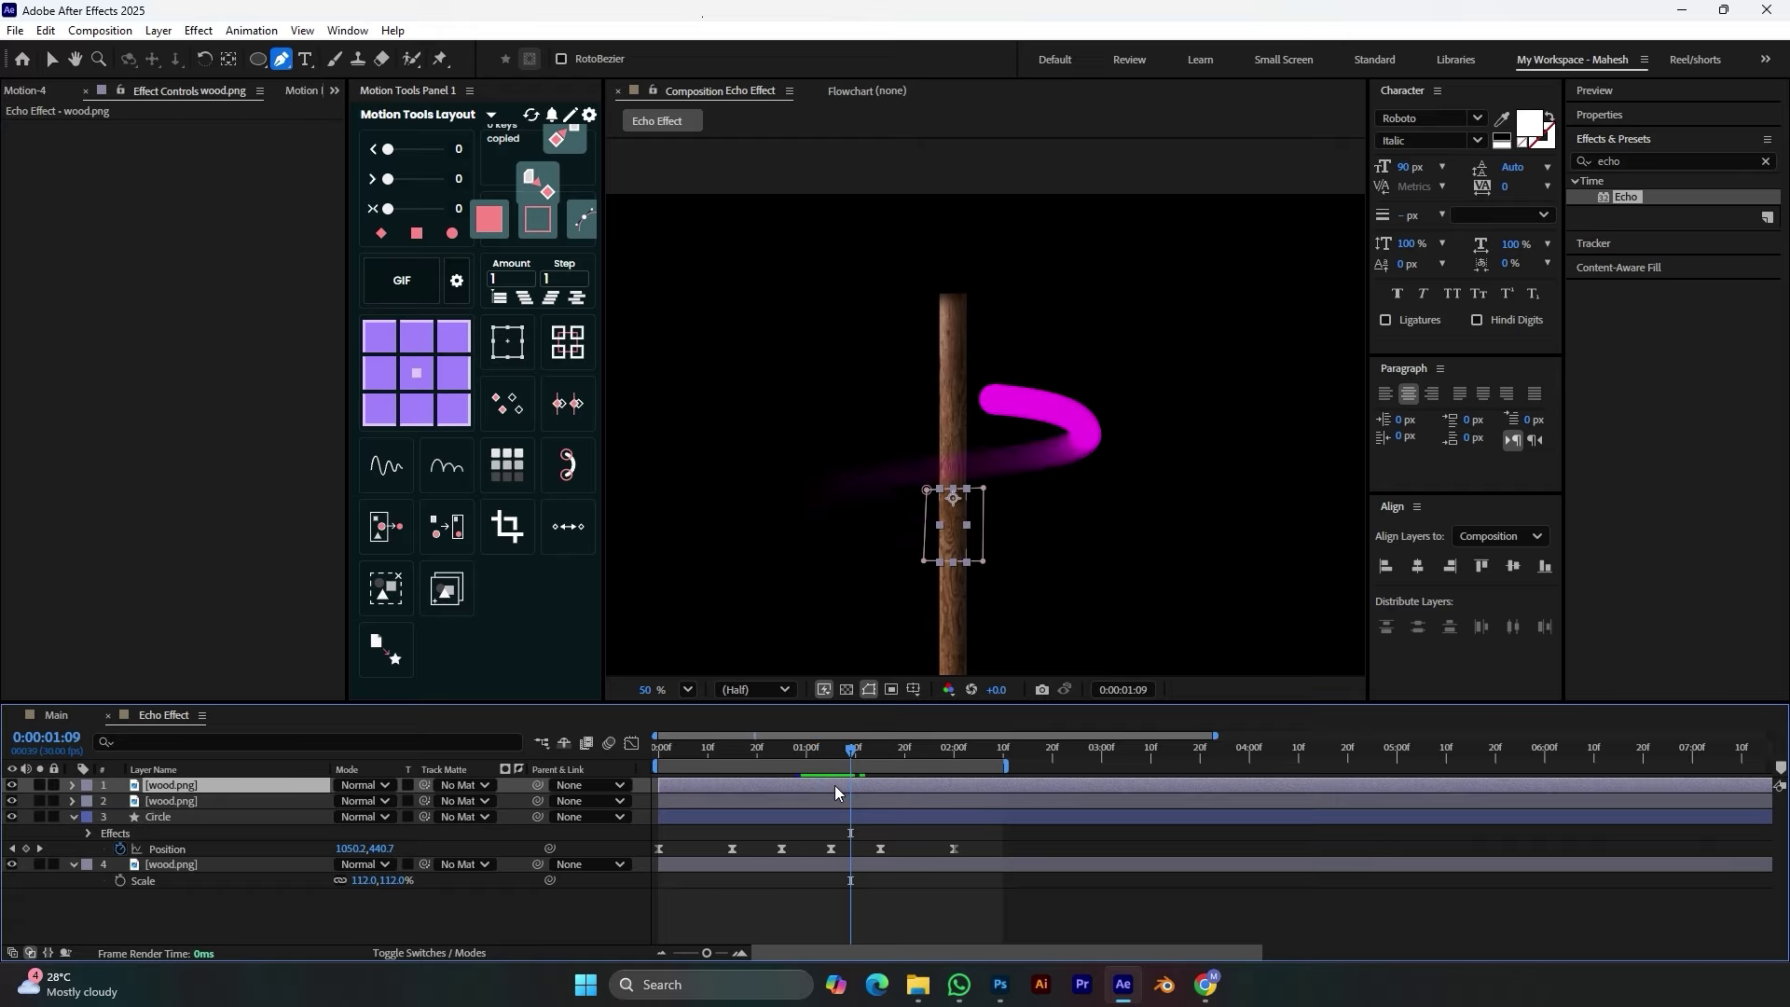
{"action": "left_click", "coordinate": [74, 785]}
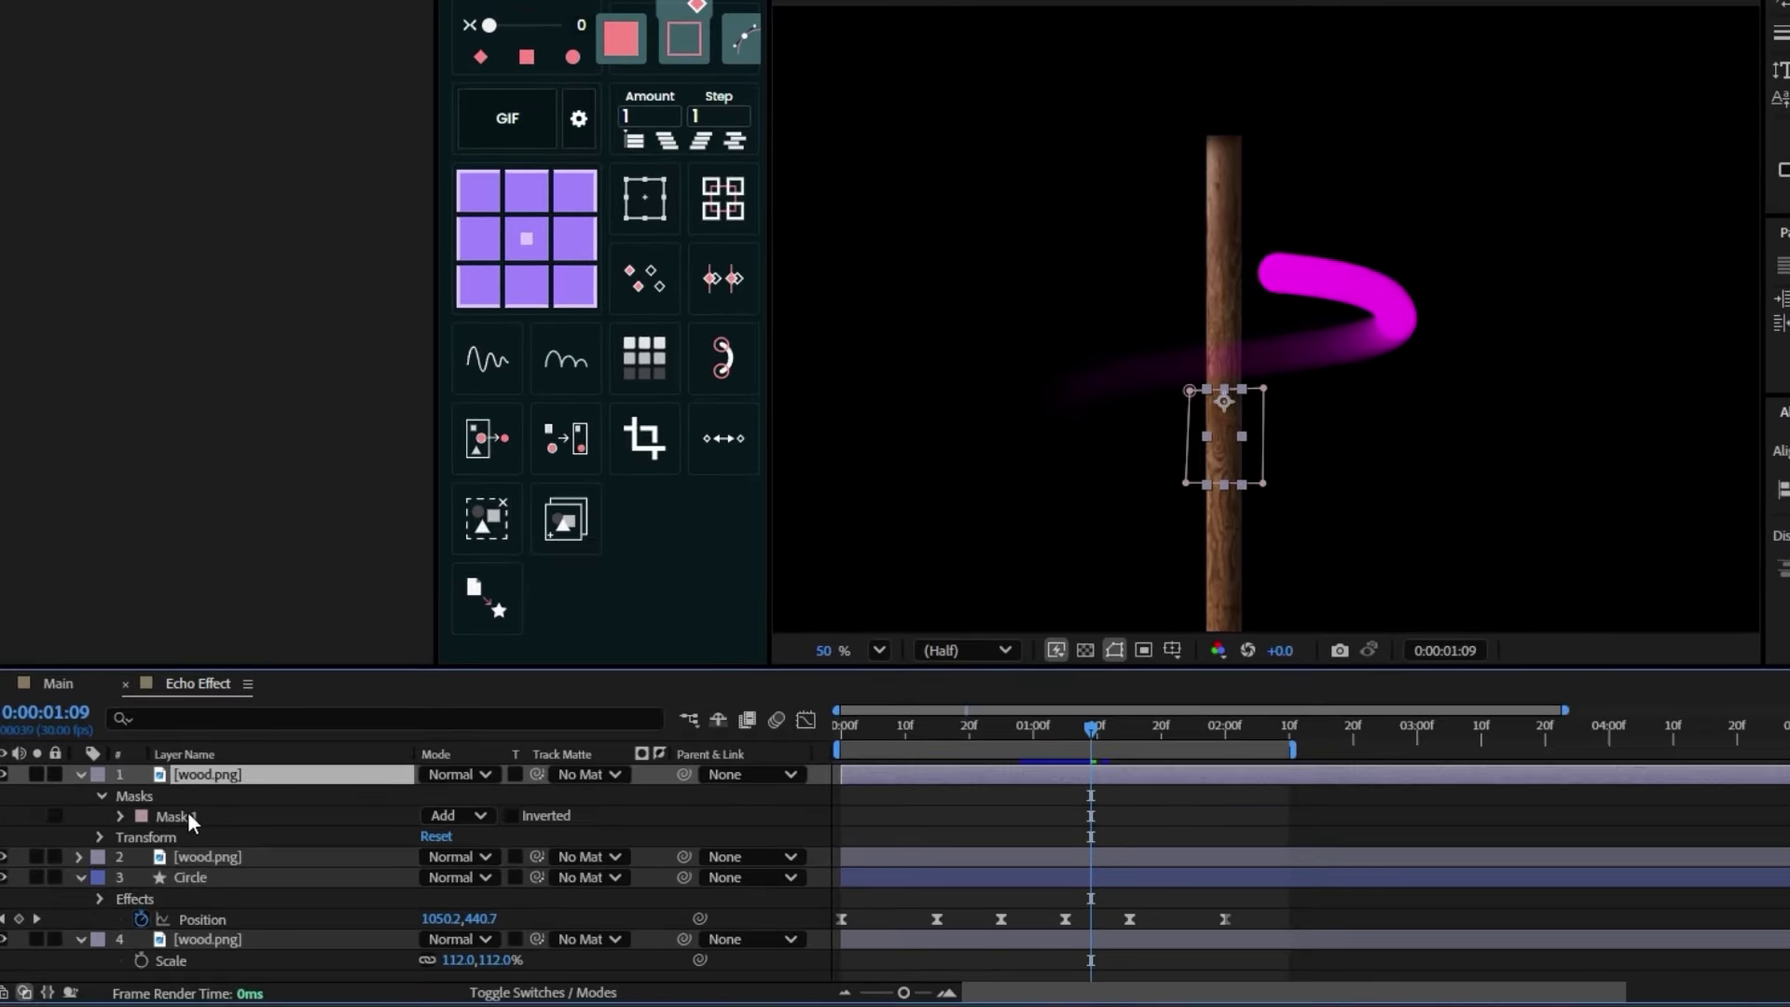
{"action": "left_click", "coordinate": [191, 814]}
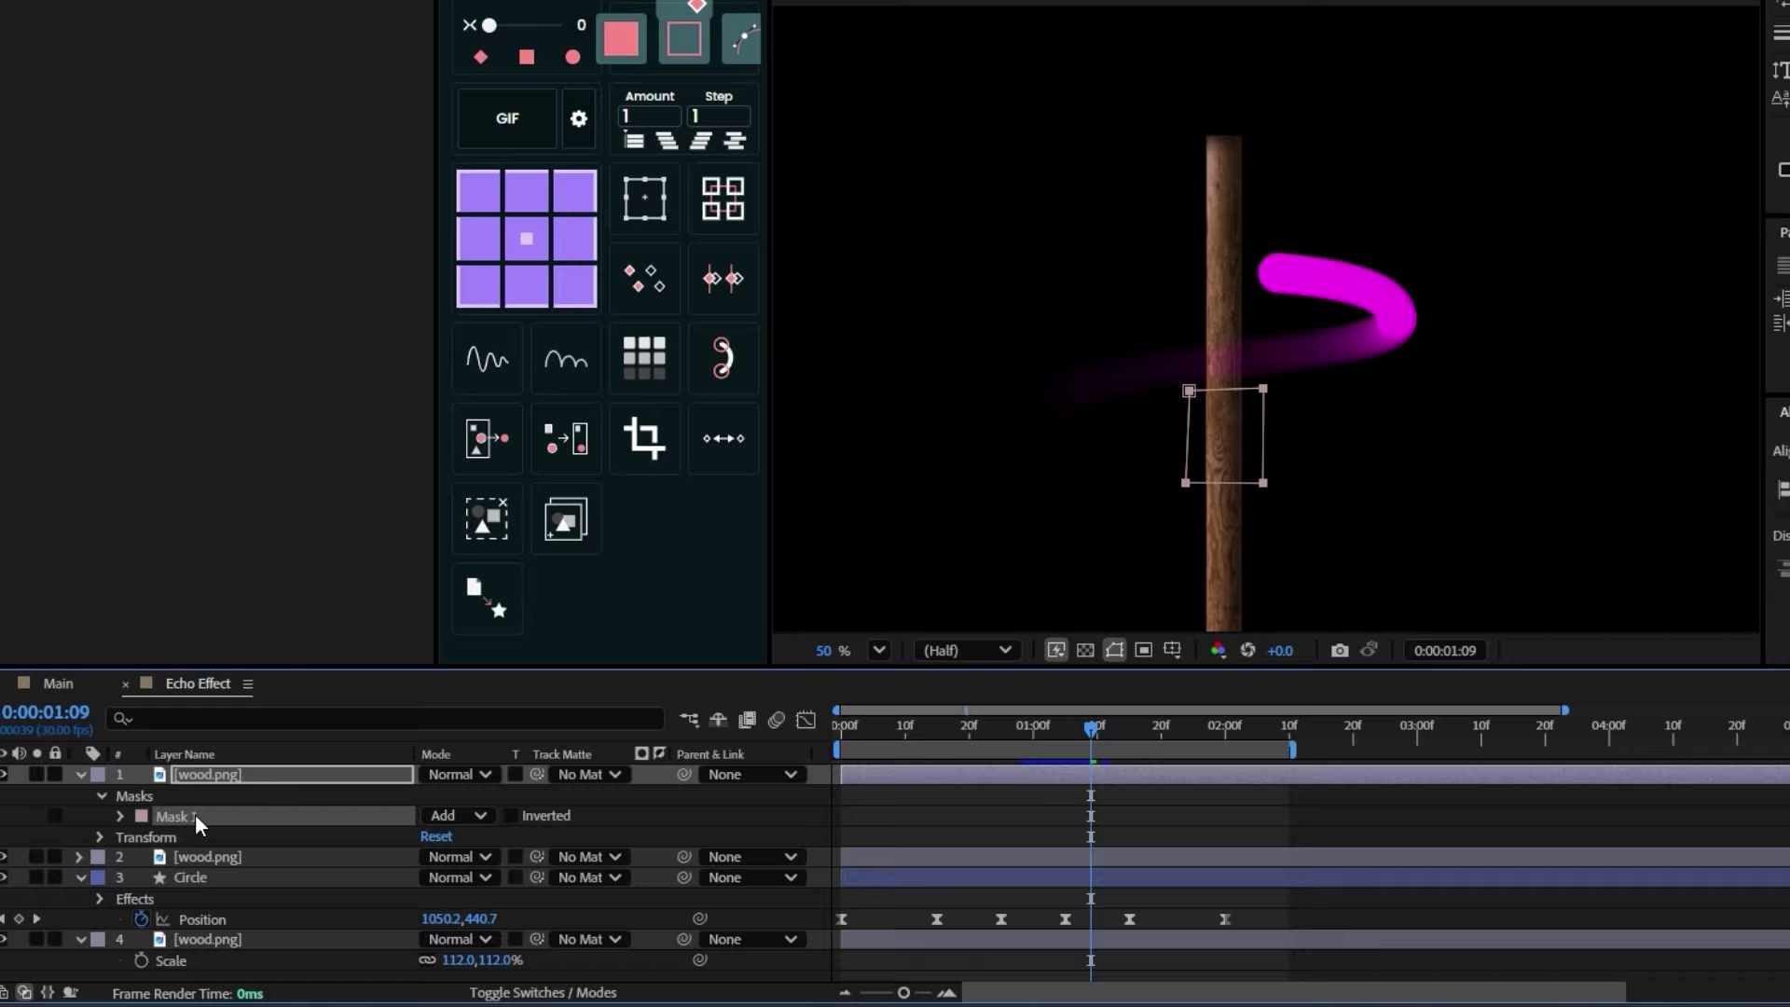
{"action": "key", "text": "Delete"}
{"action": "left_click", "coordinate": [82, 774]}
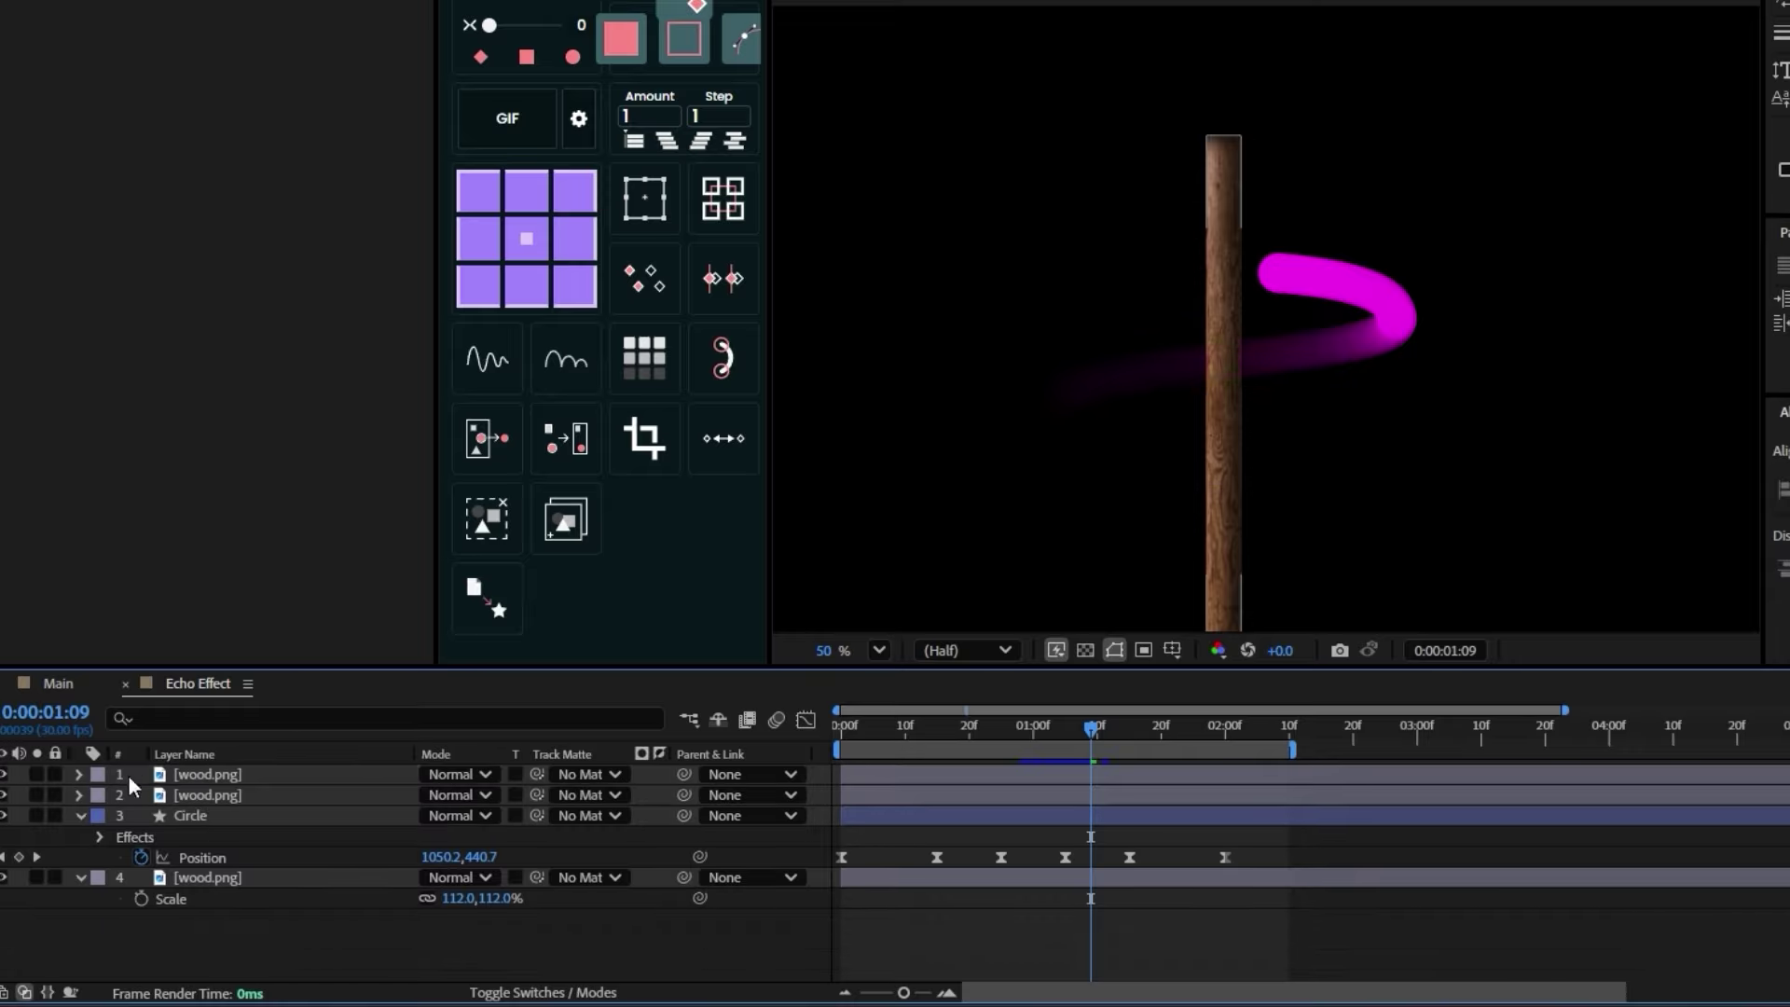
At 0:00:01:13, draw a four-point Pen mask on the topmost wood.png copy around the trail's upper right-to-left crossing of the pole
{"action": "left_click", "coordinate": [154, 776]}
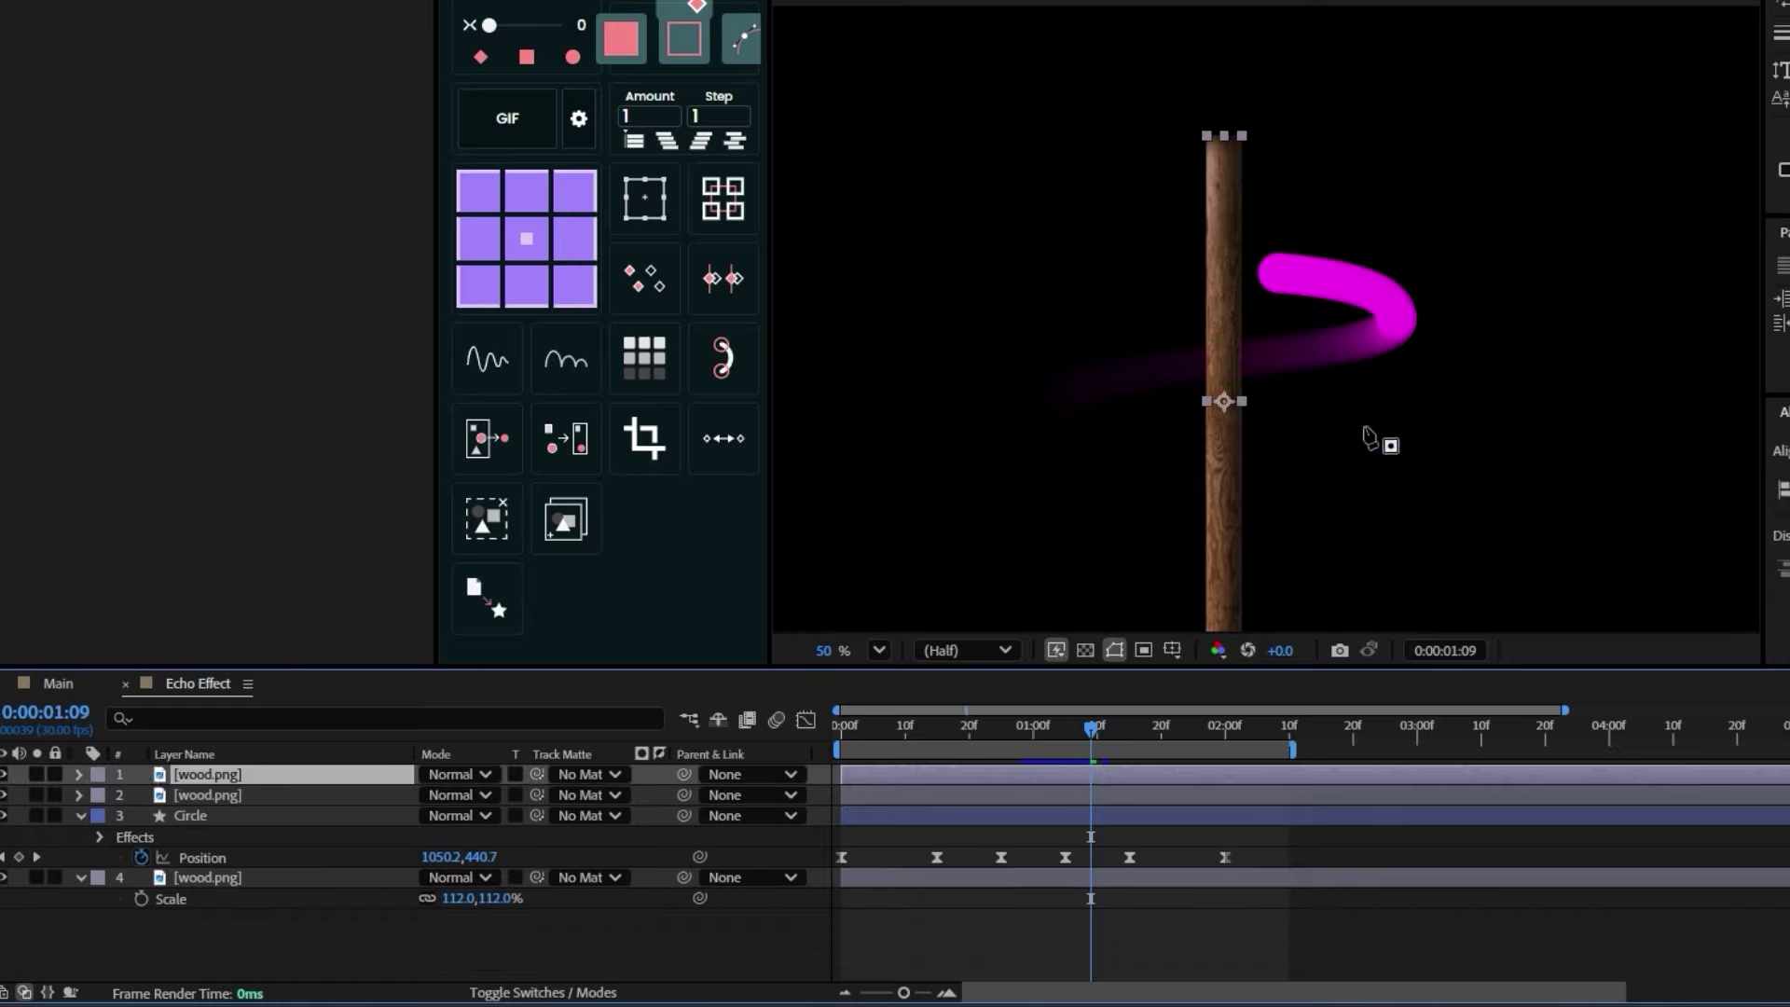
{"action": "left_click_drag", "start_coordinate": [1086, 743], "coordinate": [1117, 735]}
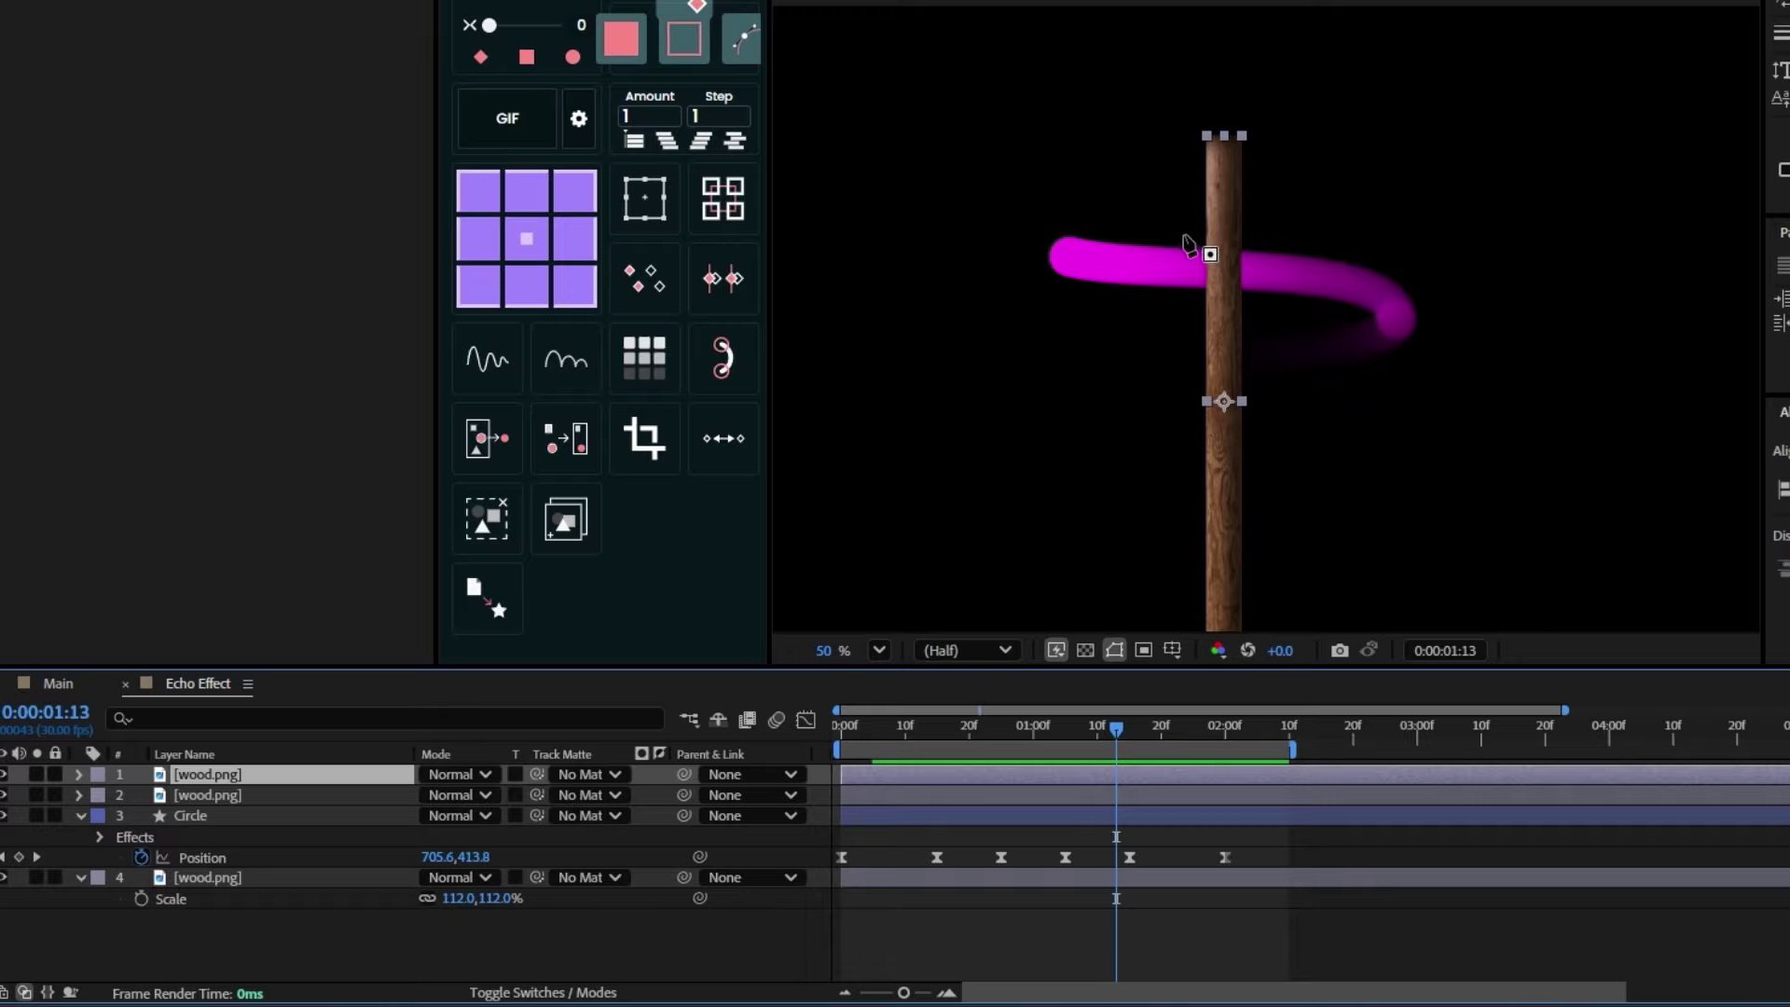
{"action": "left_click_drag", "start_coordinate": [1192, 222], "coordinate": [1256, 223]}
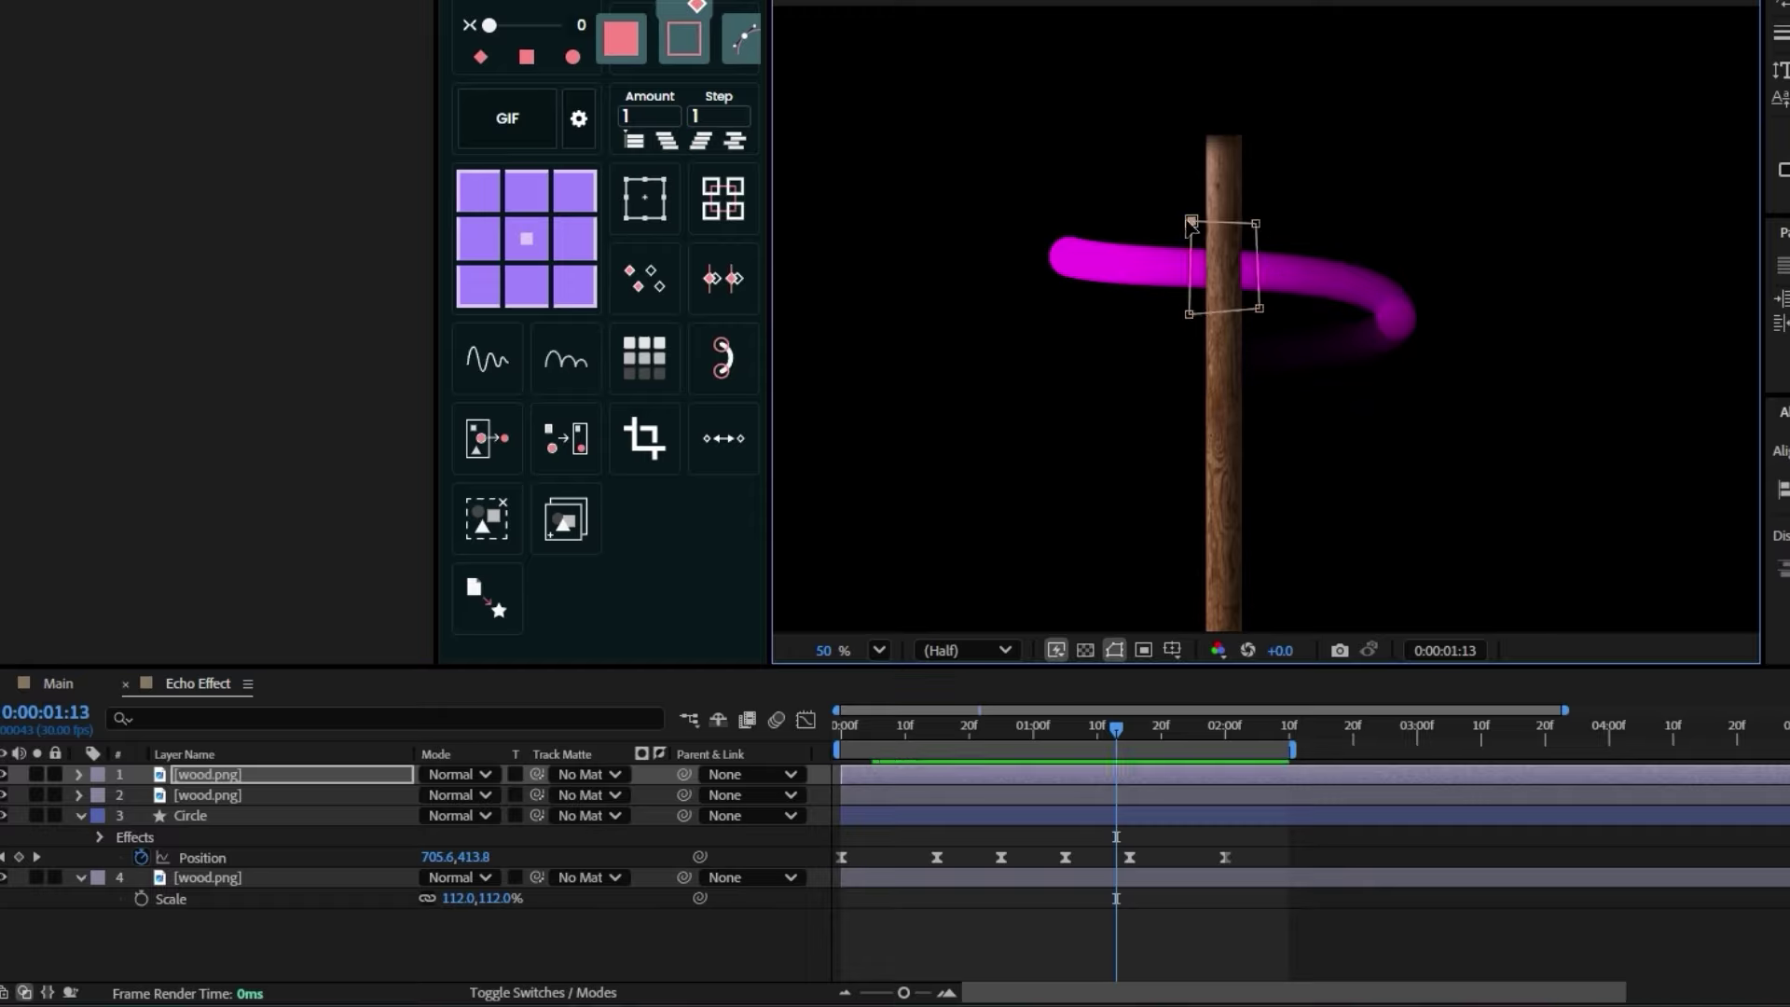
Return to 0:00:00:00 and fit the whole composition frame in the viewer
{"action": "left_click_drag", "start_coordinate": [1044, 742], "coordinate": [841, 736]}
{"action": "left_click", "coordinate": [879, 650]}
{"action": "left_click", "coordinate": [948, 165]}
{"action": "left_click", "coordinate": [1088, 892]}
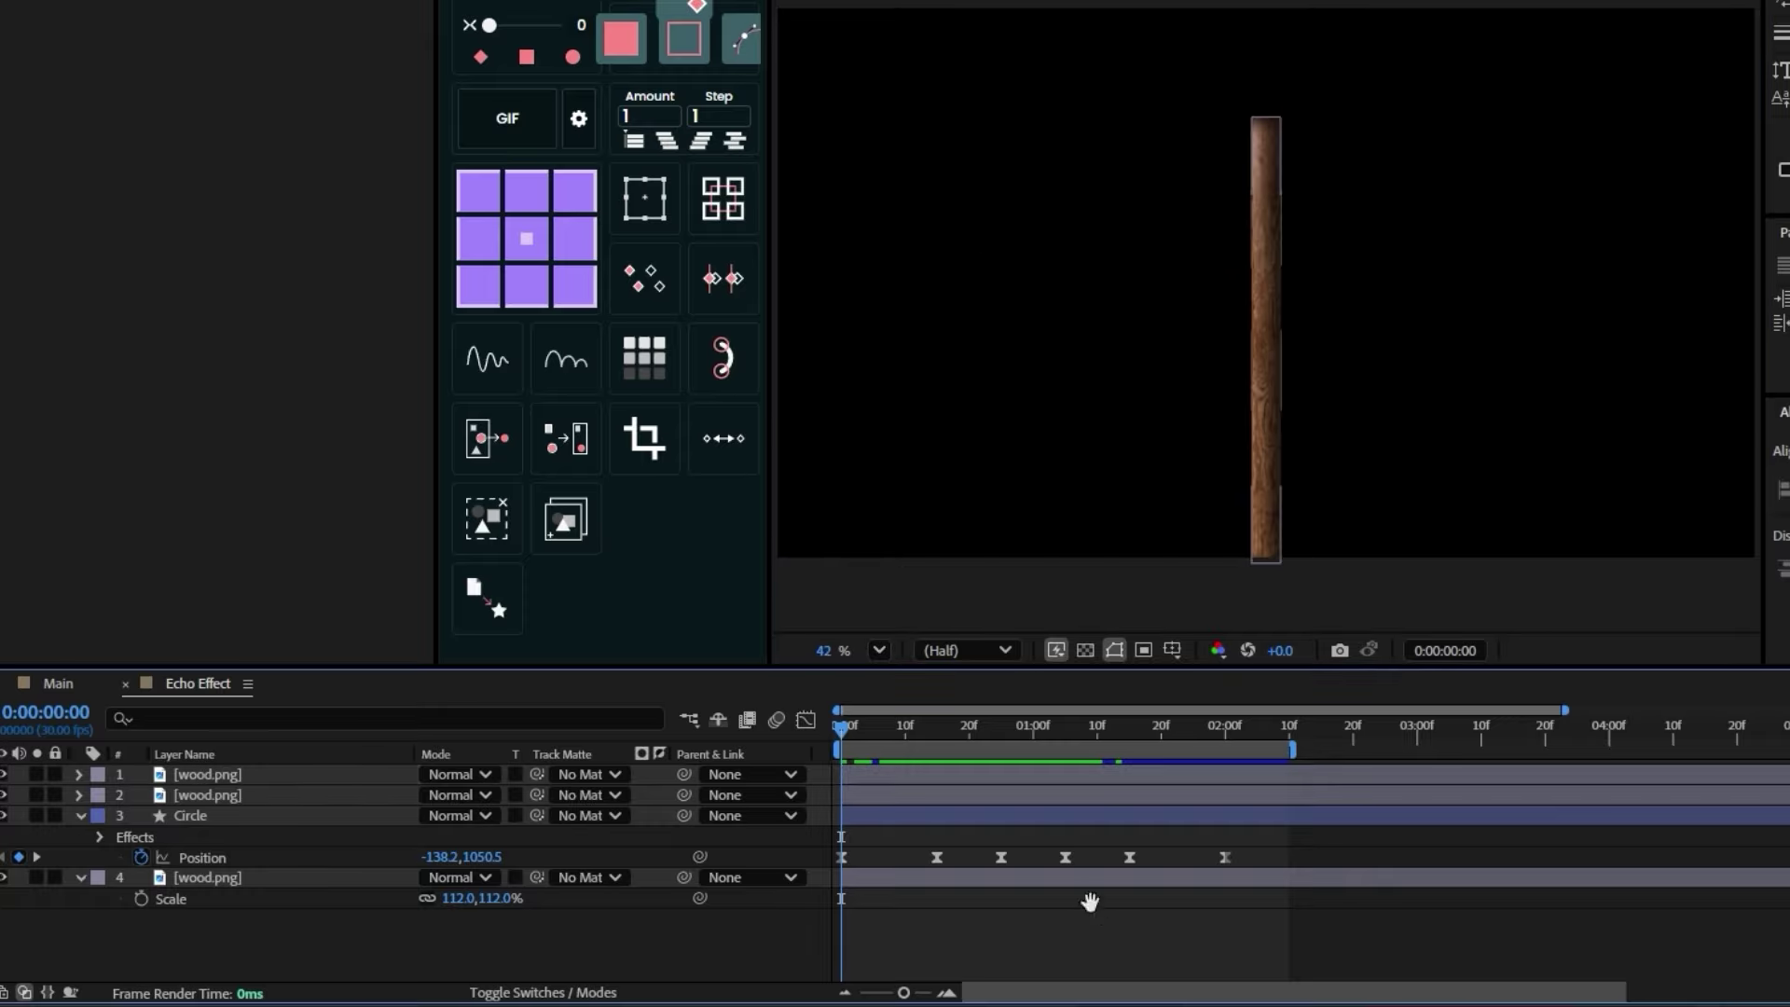